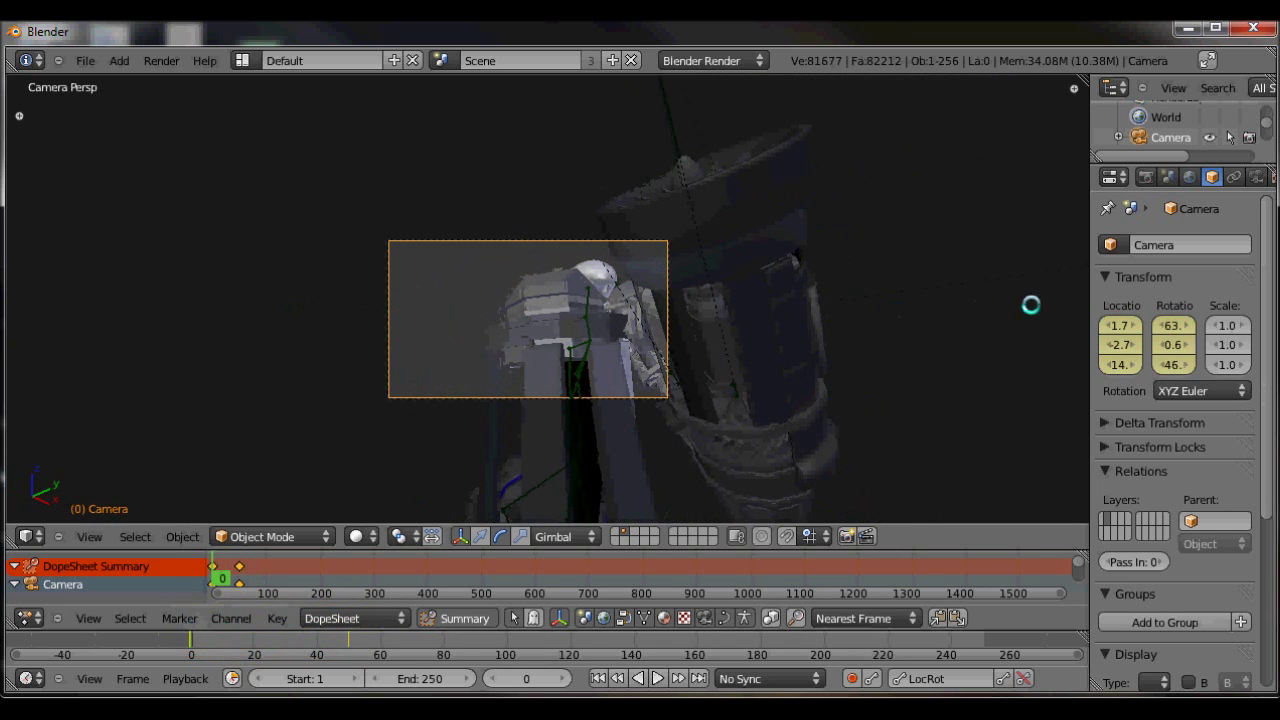
# Step: Go to frame 50, set the storyboard background image's opacity to 1.000 and inspect the storyboard in the front view
pyautogui.moveTo(202, 630); pyautogui.dragTo(348, 631)
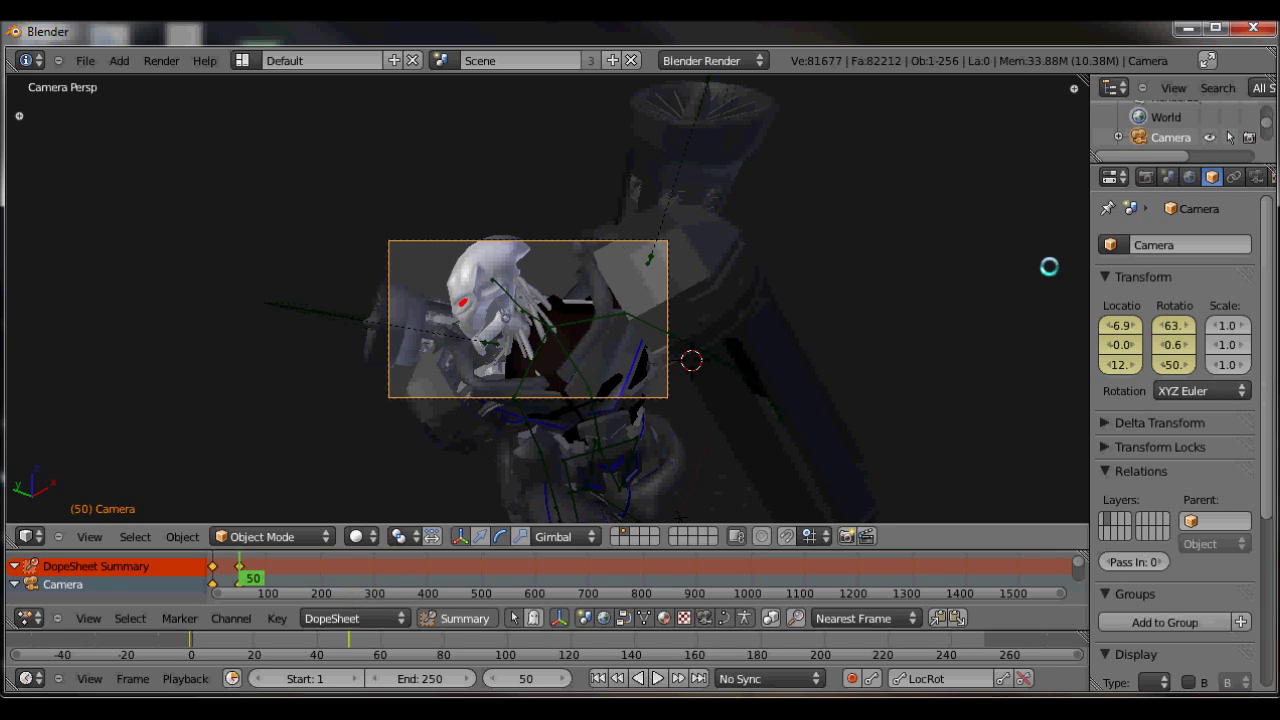
pyautogui.press('n')
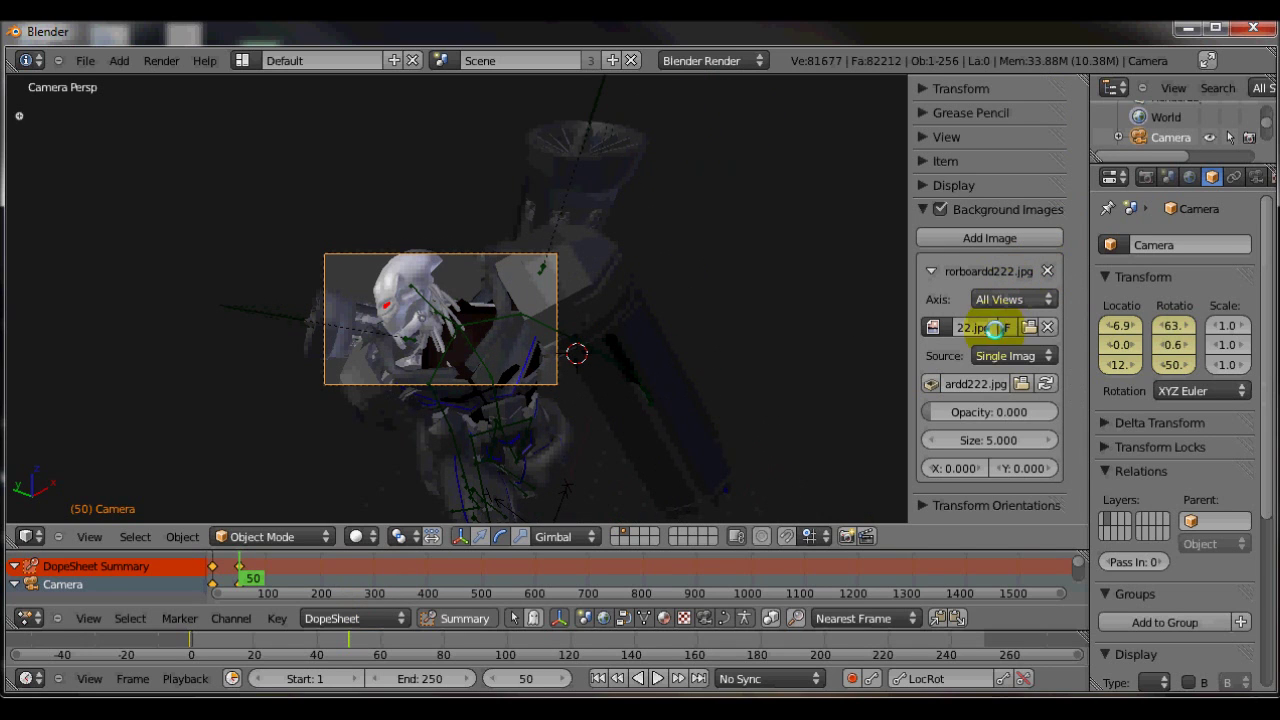
pyautogui.moveTo(945, 410); pyautogui.dragTo(1057, 411)
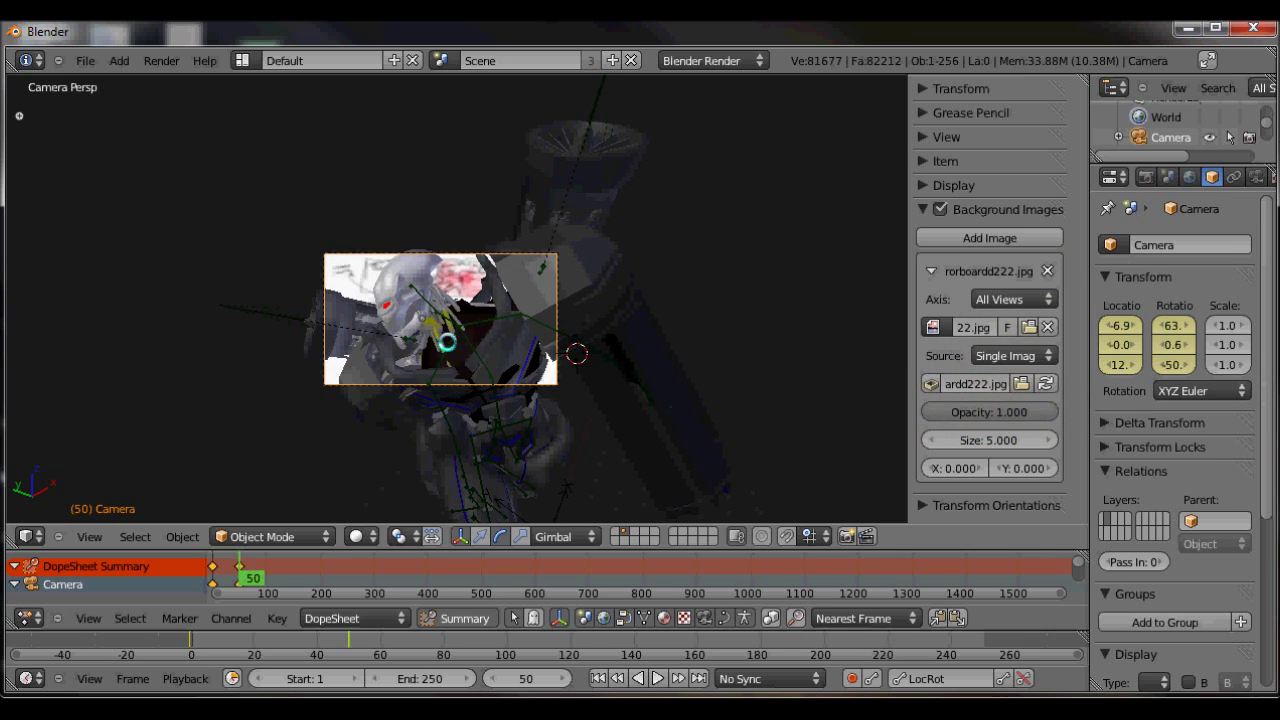
pyautogui.scroll(-2, 447, 342)
pyautogui.press('KP_1')
pyautogui.scroll(-2, 551, 300)
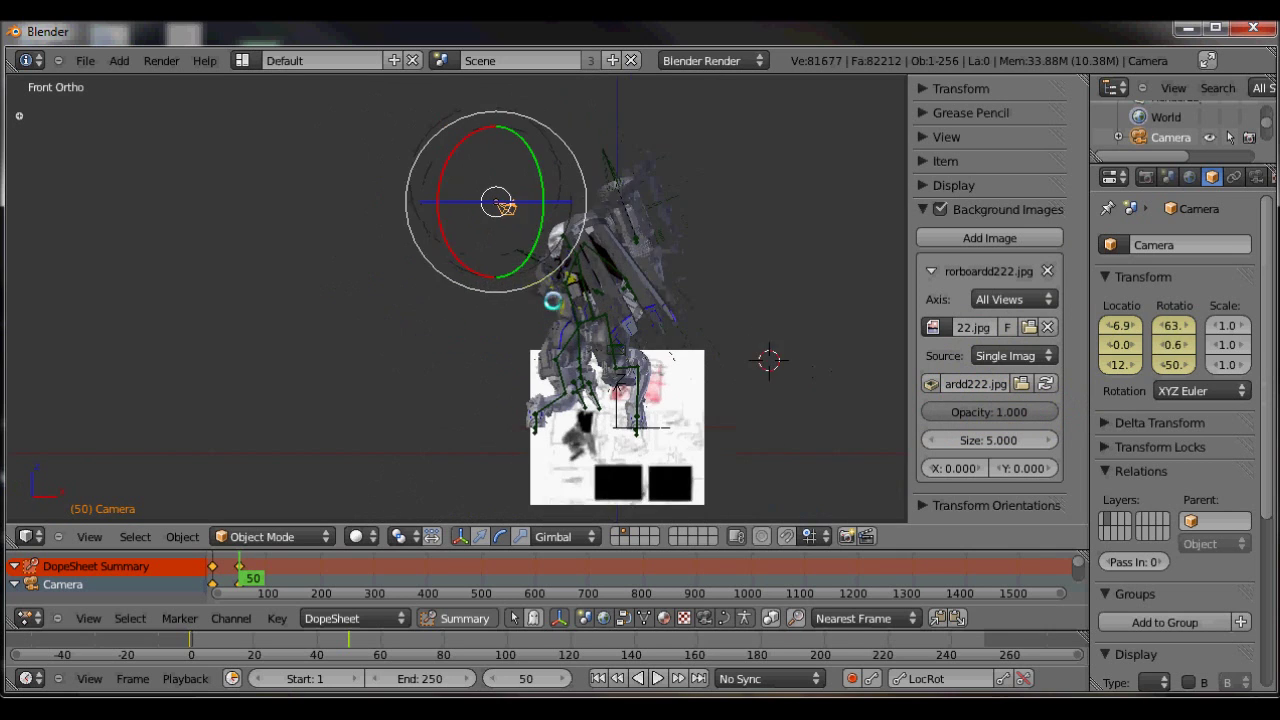
pyautogui.keyDown('shift'); pyautogui.moveTo(618, 356); pyautogui.dragTo(521, 306, button='middle'); pyautogui.keyUp('shift')
pyautogui.scroll(3, 522, 305)
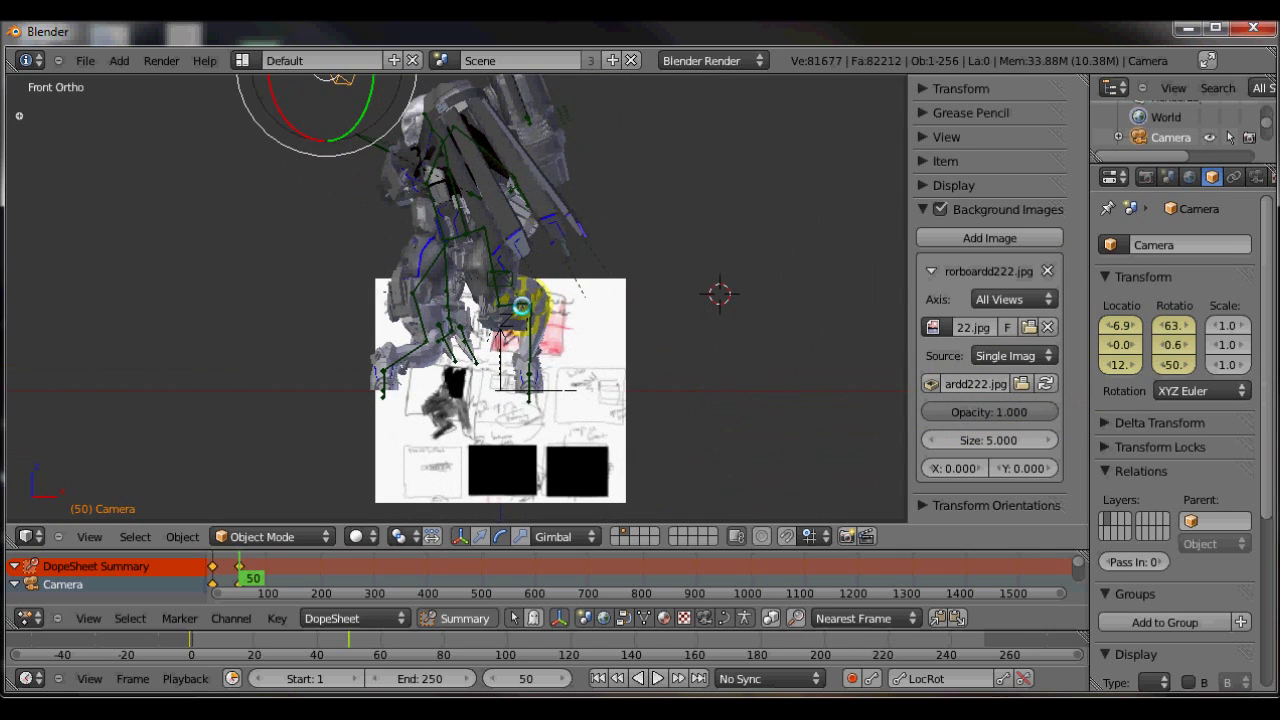
# Step: Select all objects, move them off the storyboard image to uncover it, and move them back over it
pyautogui.press('a')
pyautogui.press('a')
pyautogui.press('g')
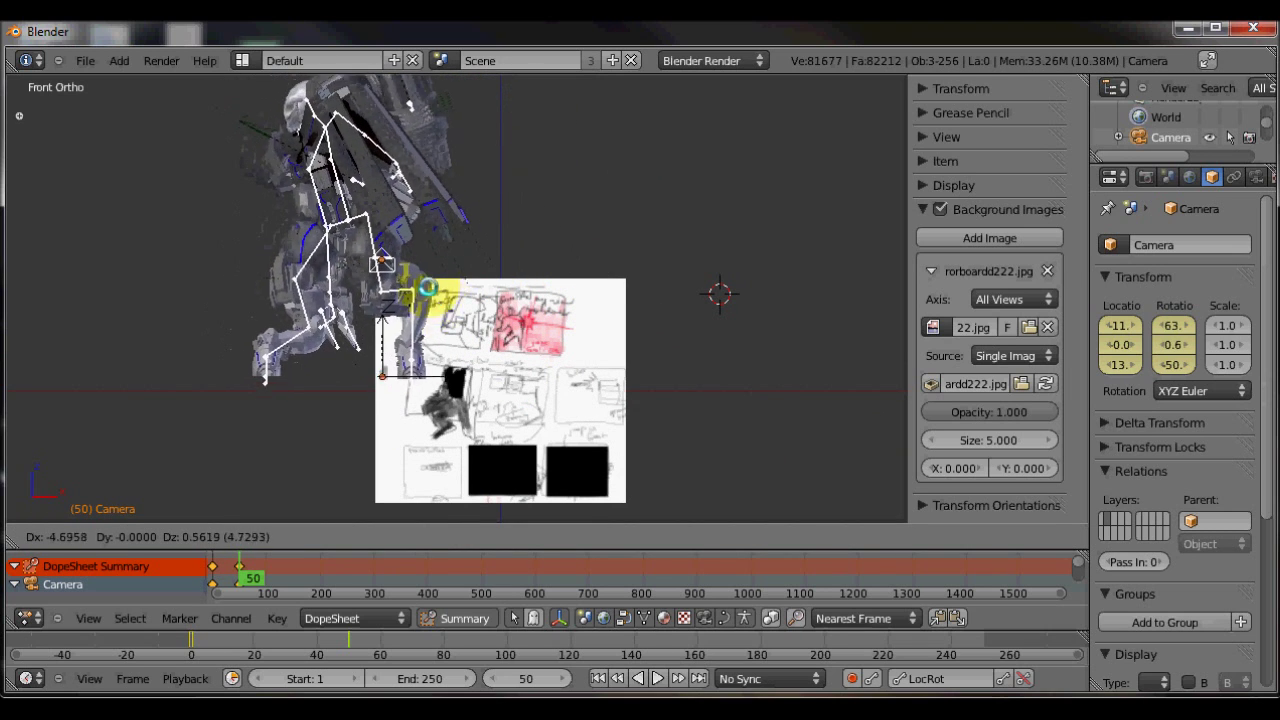
pyautogui.click(393, 319)
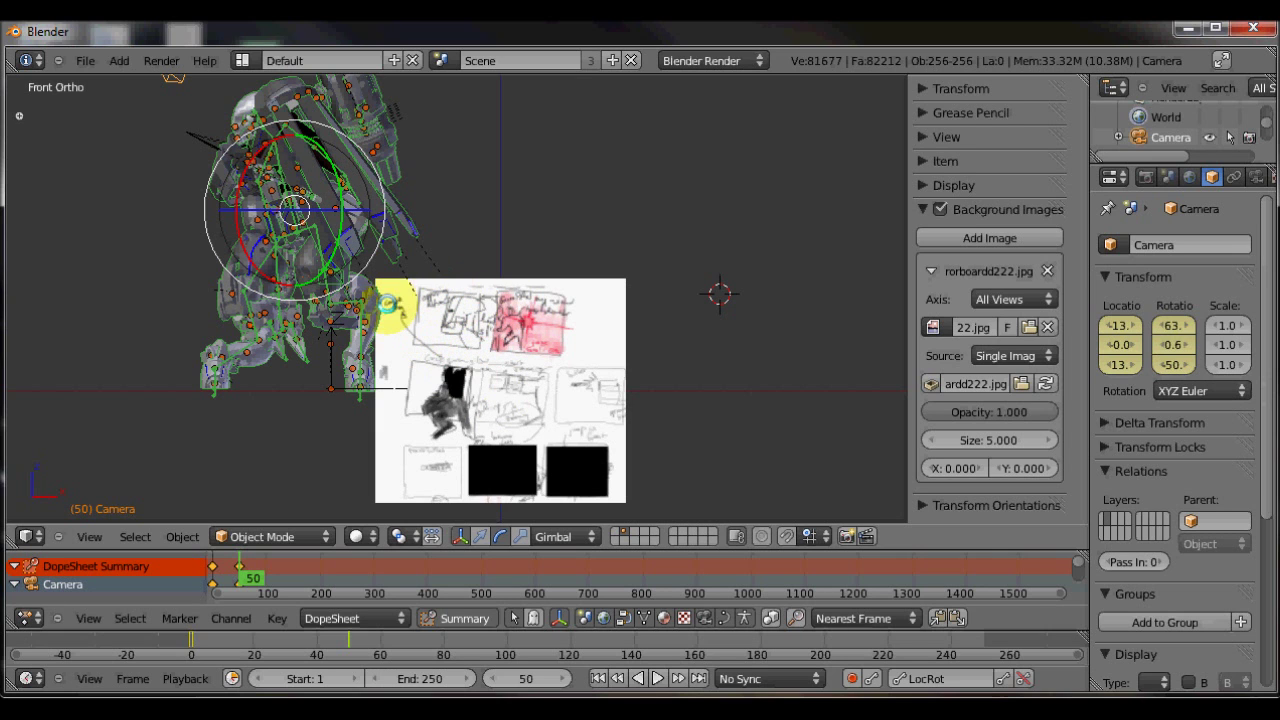
pyautogui.press('g')
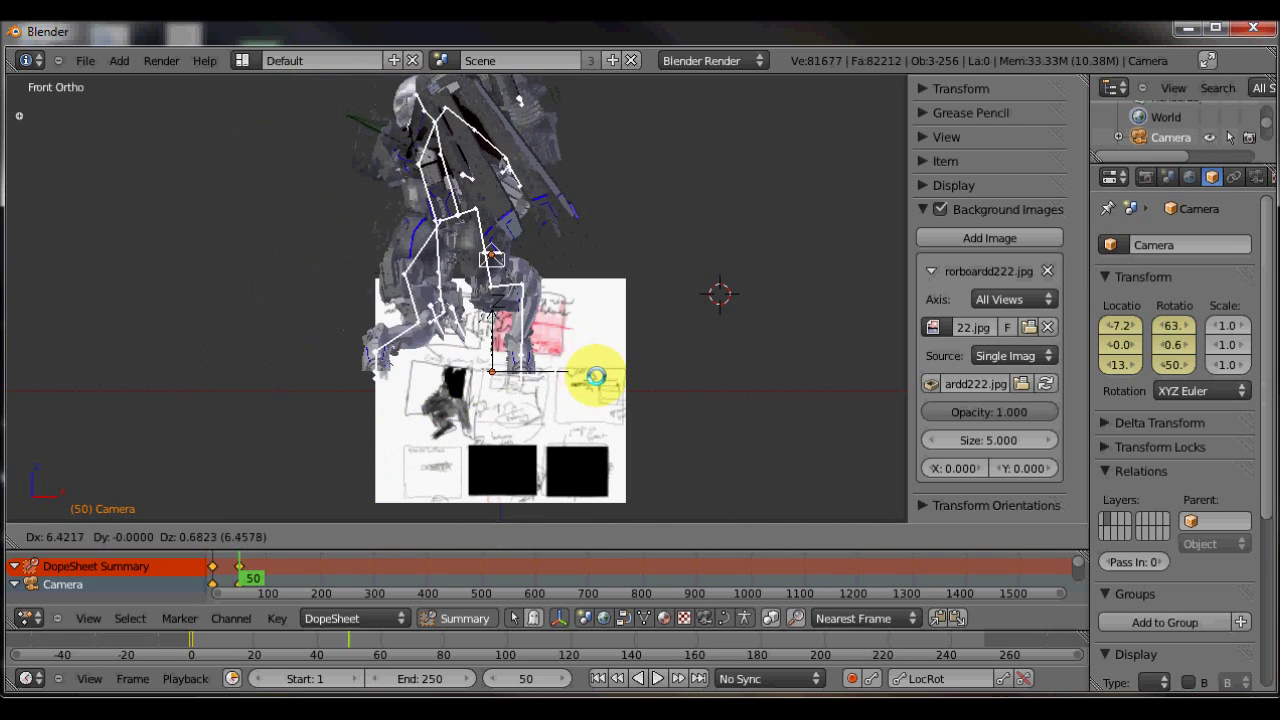
pyautogui.click(592, 376)
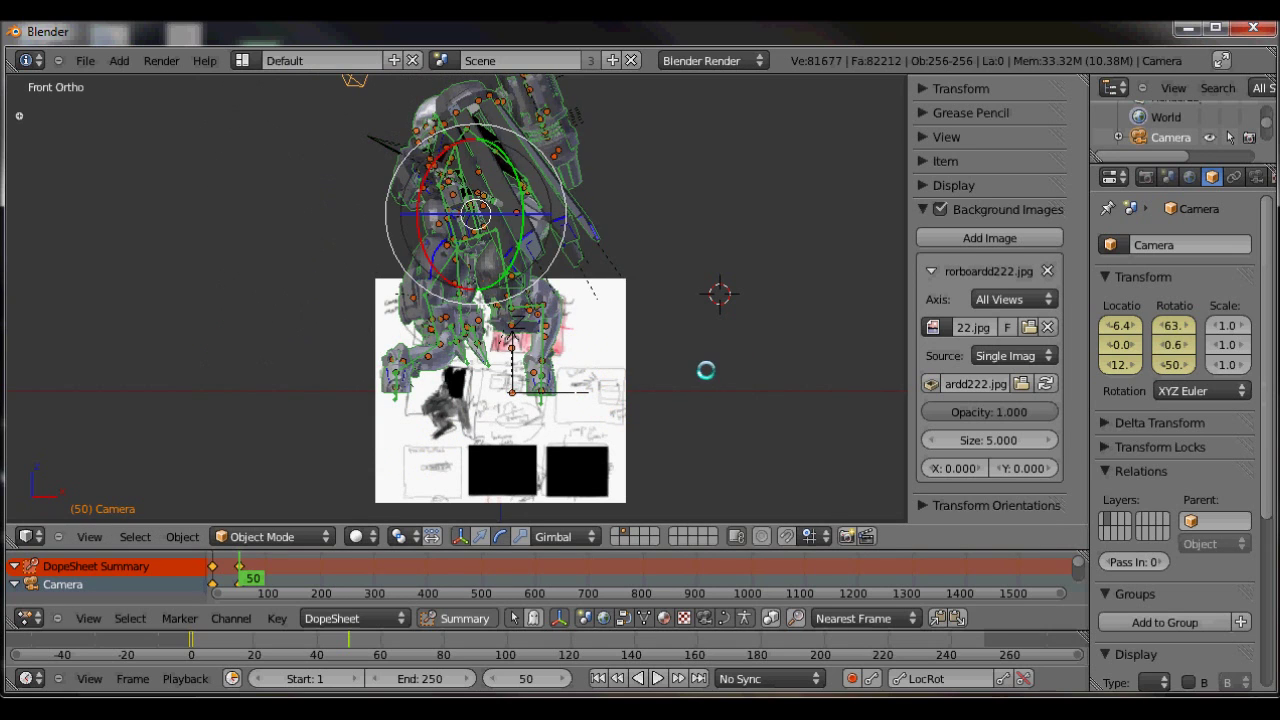
# Step: Deselect everything, select only the camera and look through it
pyautogui.press('a')
pyautogui.scroll(-2, 588, 278)
pyautogui.keyDown('shift'); pyautogui.moveTo(568, 332); pyautogui.dragTo(541, 461, button='middle'); pyautogui.keyUp('shift')
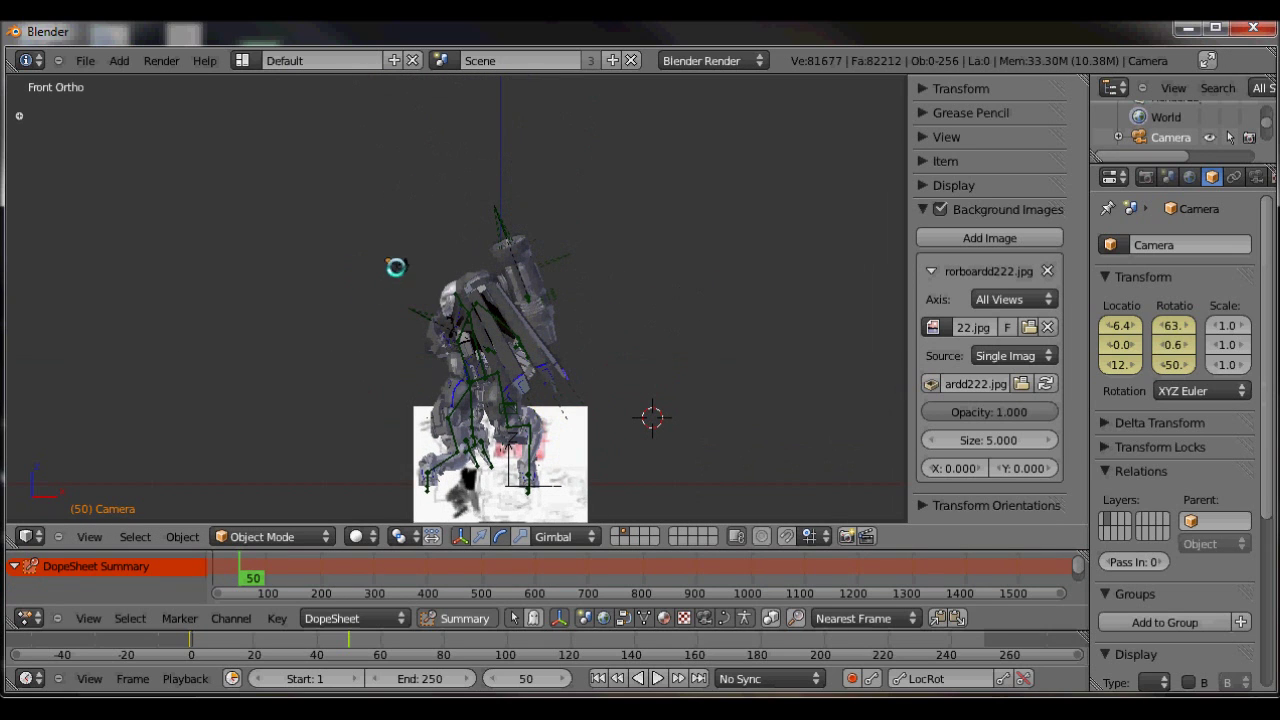
pyautogui.rightClick(396, 266)
pyautogui.press('KP_0')
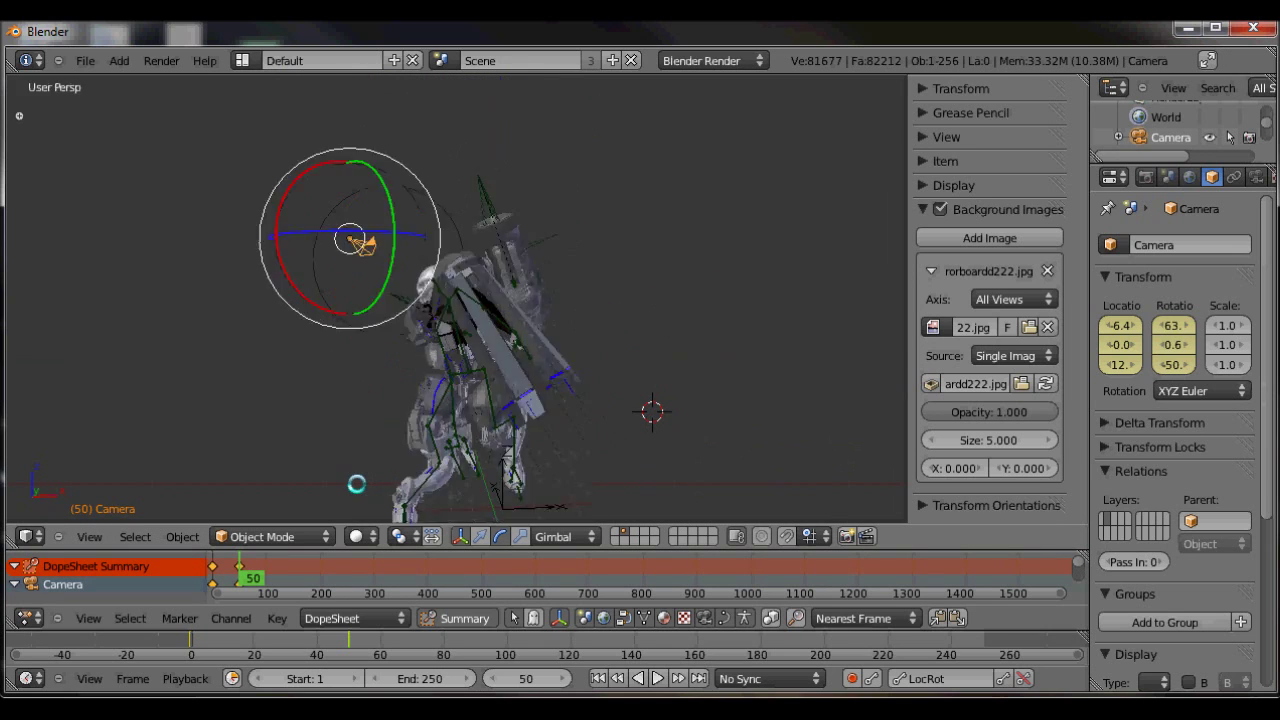
pyautogui.scroll(4, 462, 362)
pyautogui.scroll(-2, 462, 362)
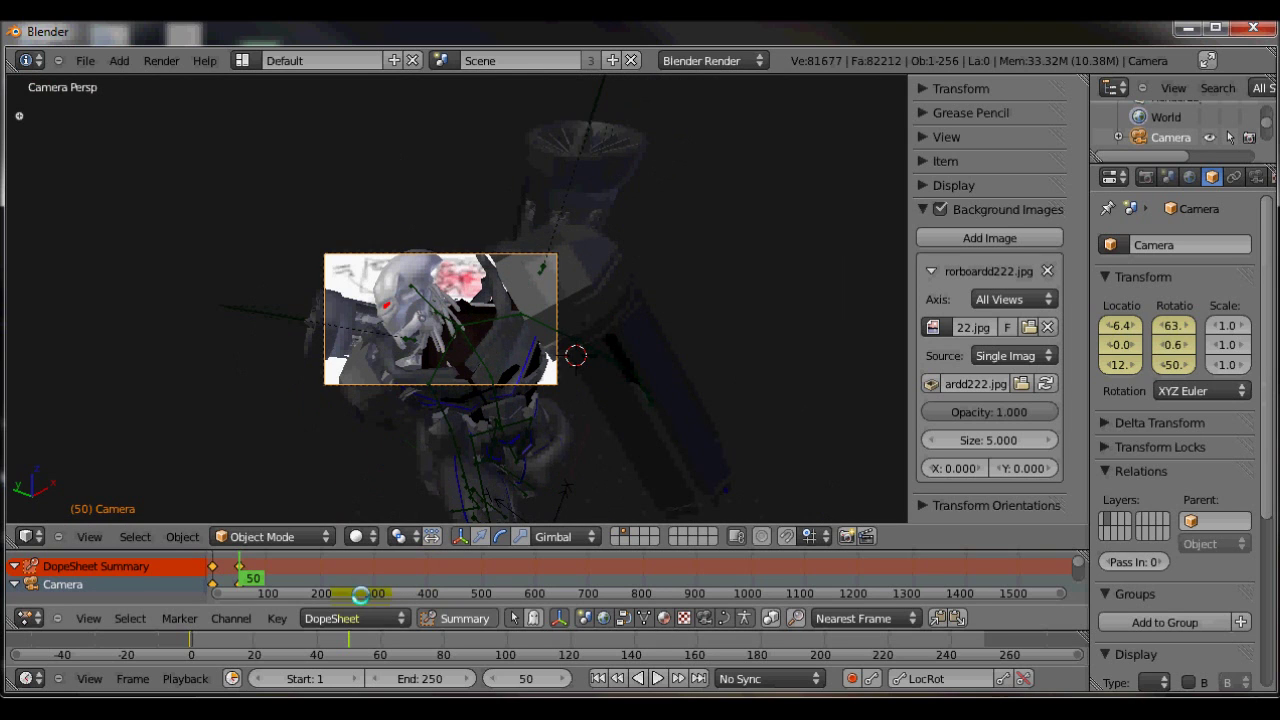
# Step: Swap the two camera keyframes by moving the first to about frame 59 and the frame-50 one near the start, and go to frame 58
pyautogui.click(241, 574)
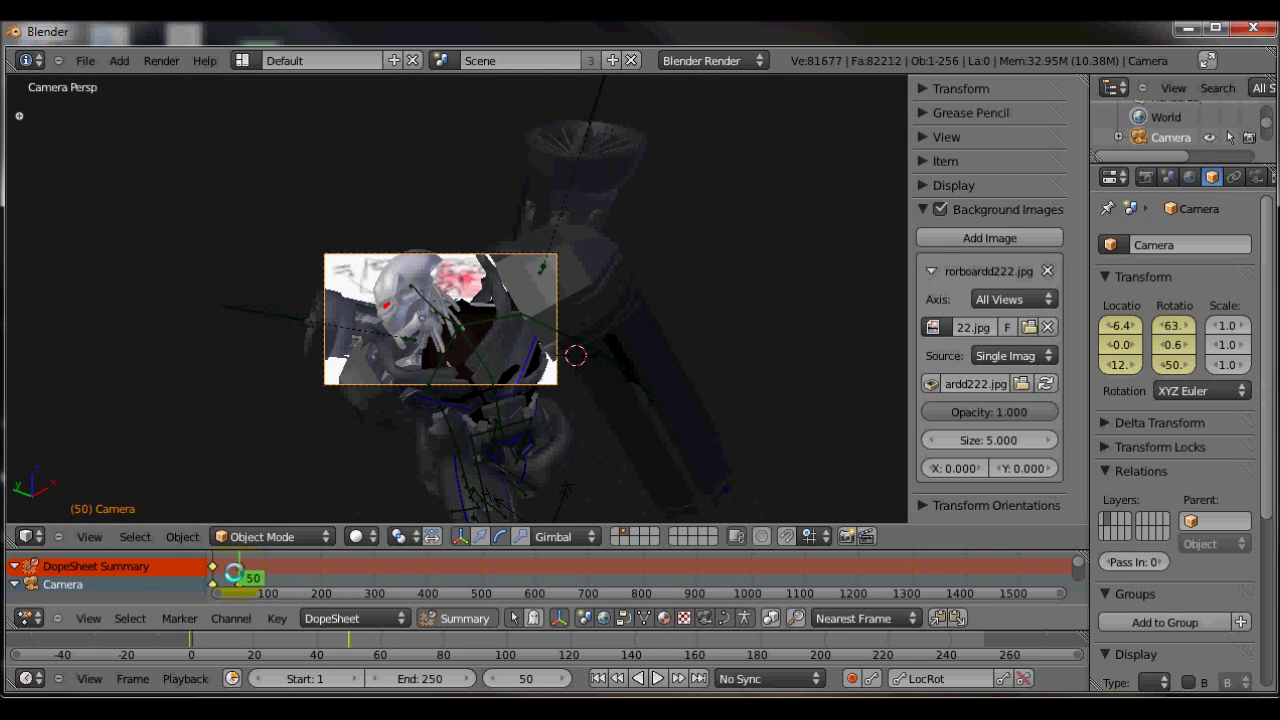
pyautogui.moveTo(212, 580); pyautogui.dragTo(336, 578, button='middle')
pyautogui.scroll(6, 322, 574)
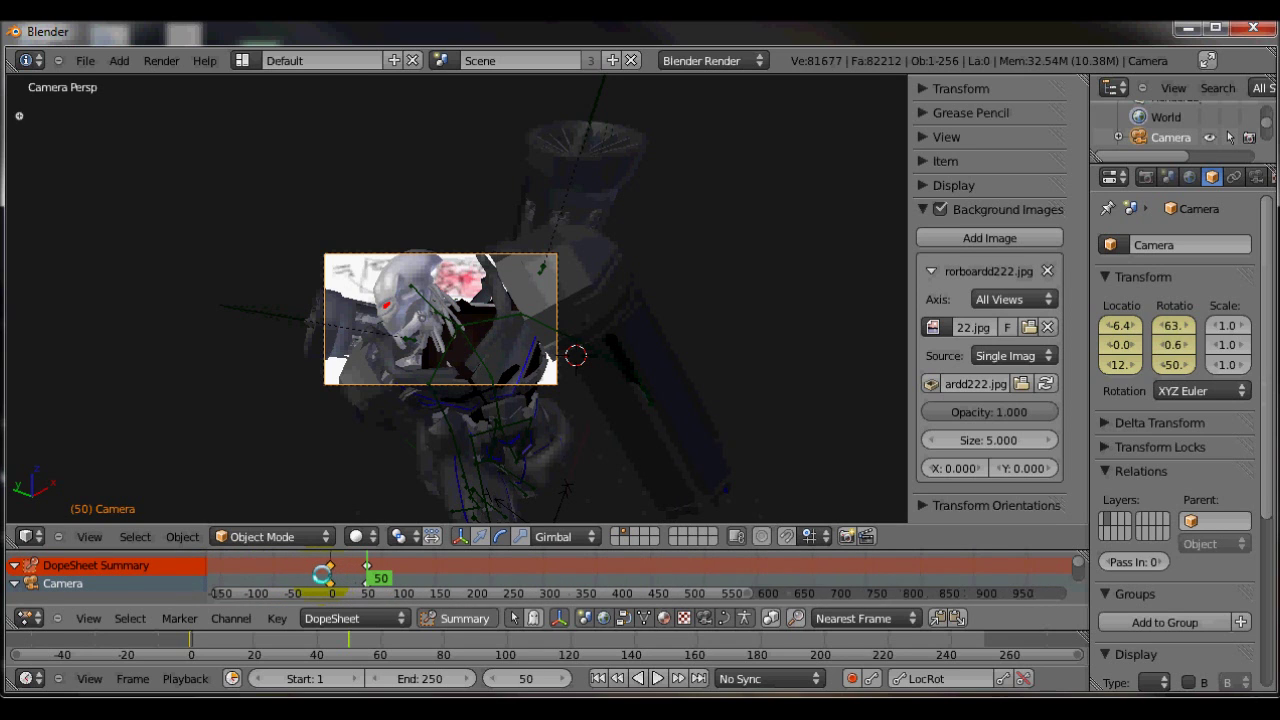
pyautogui.press('g')
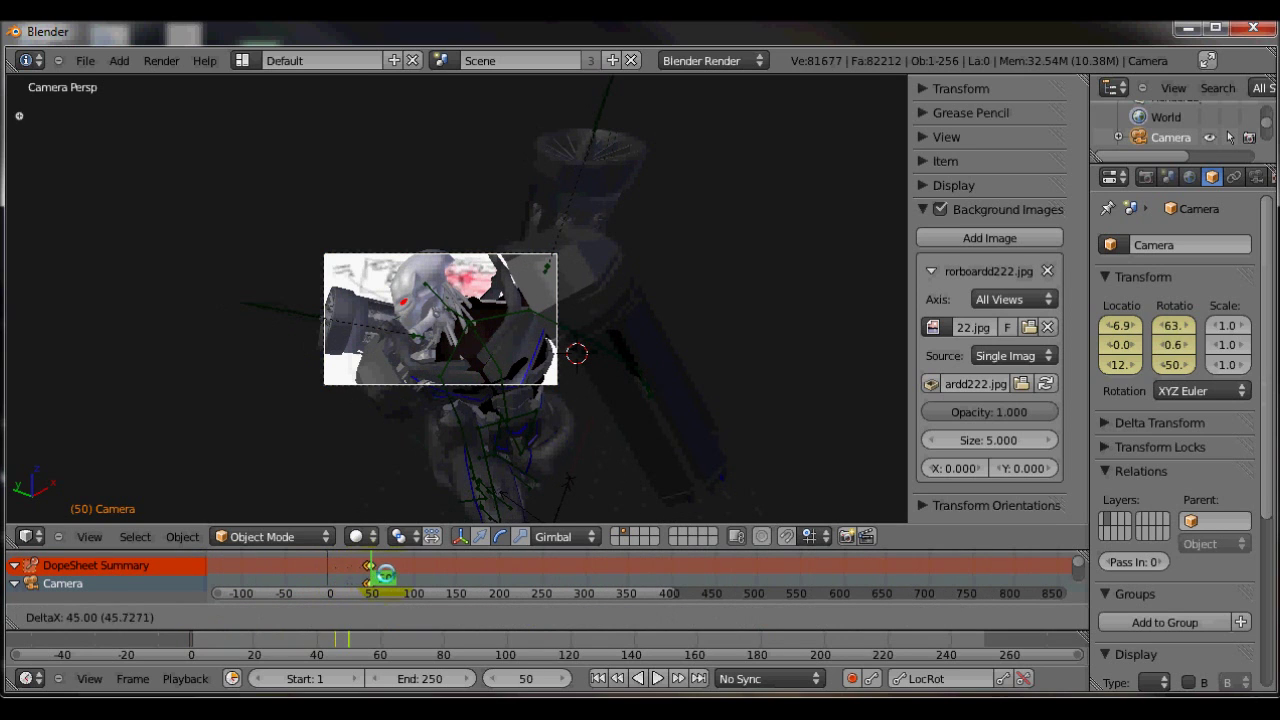
pyautogui.click(392, 575)
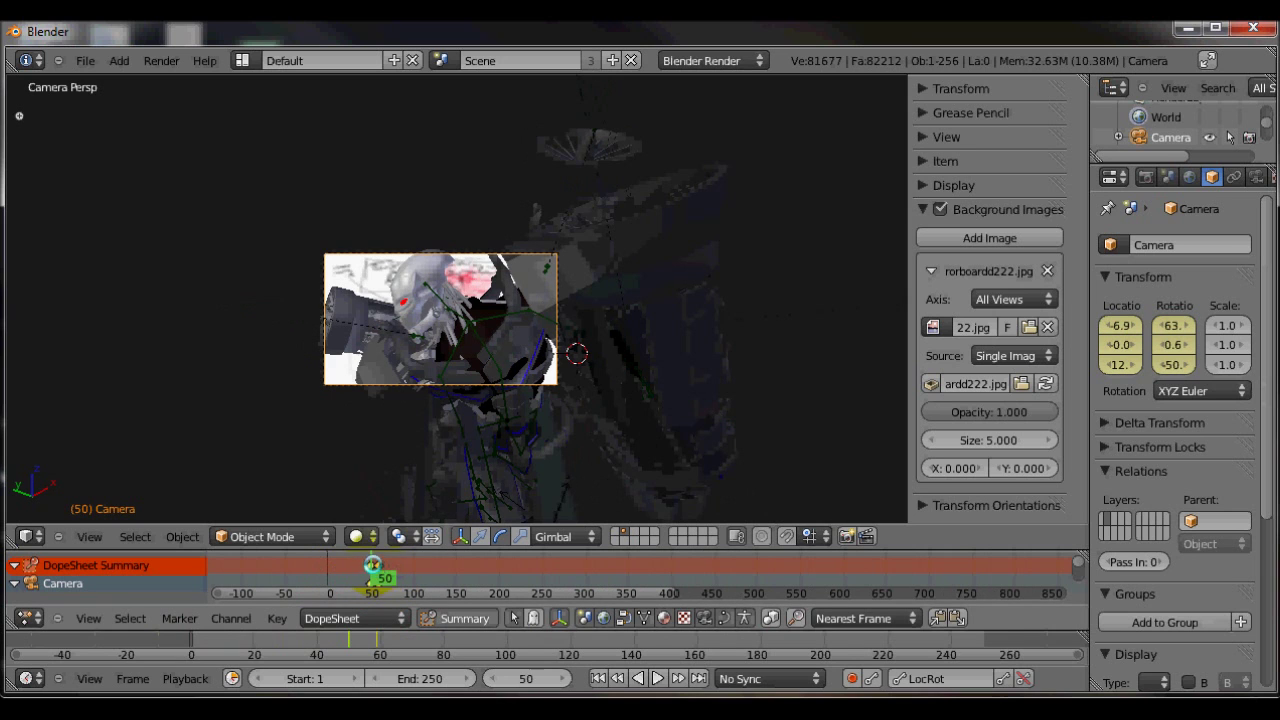
pyautogui.click(371, 562)
pyautogui.press('g')
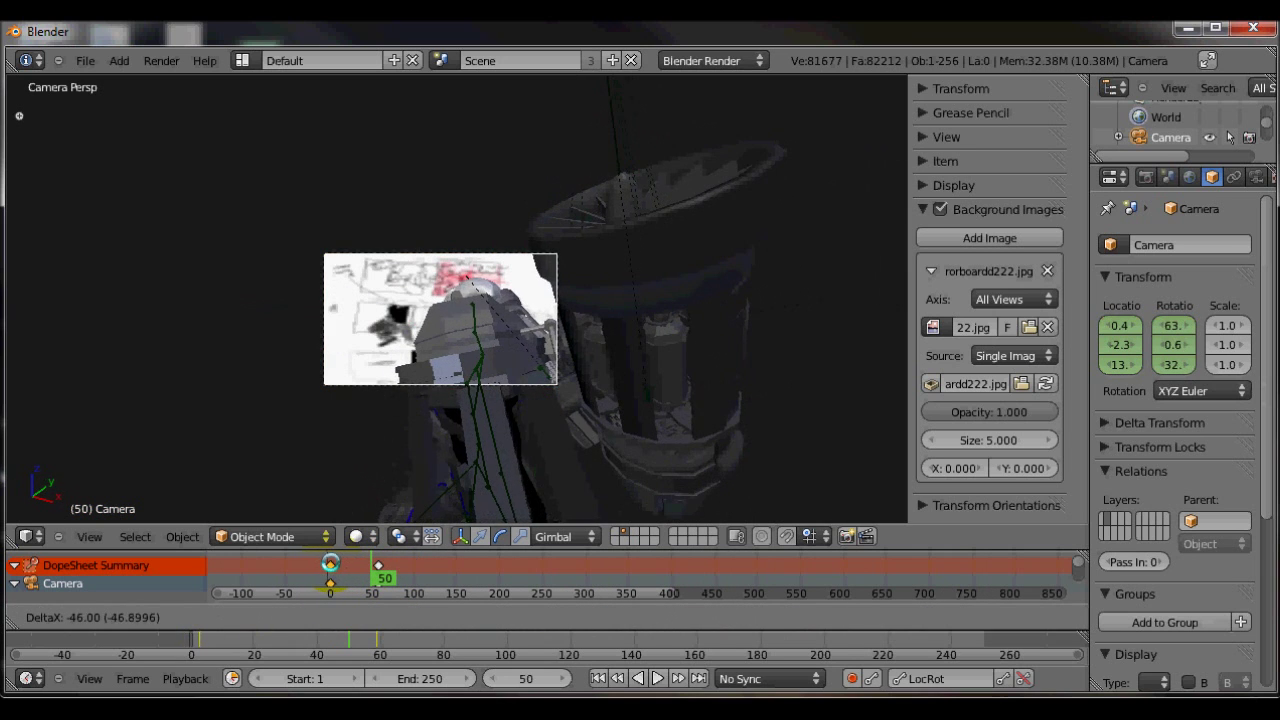
pyautogui.press('Return')
pyautogui.moveTo(358, 563)
pyautogui.mouseDown()
pyautogui.moveTo(331, 569)
pyautogui.moveTo(378, 566)
pyautogui.mouseUp()
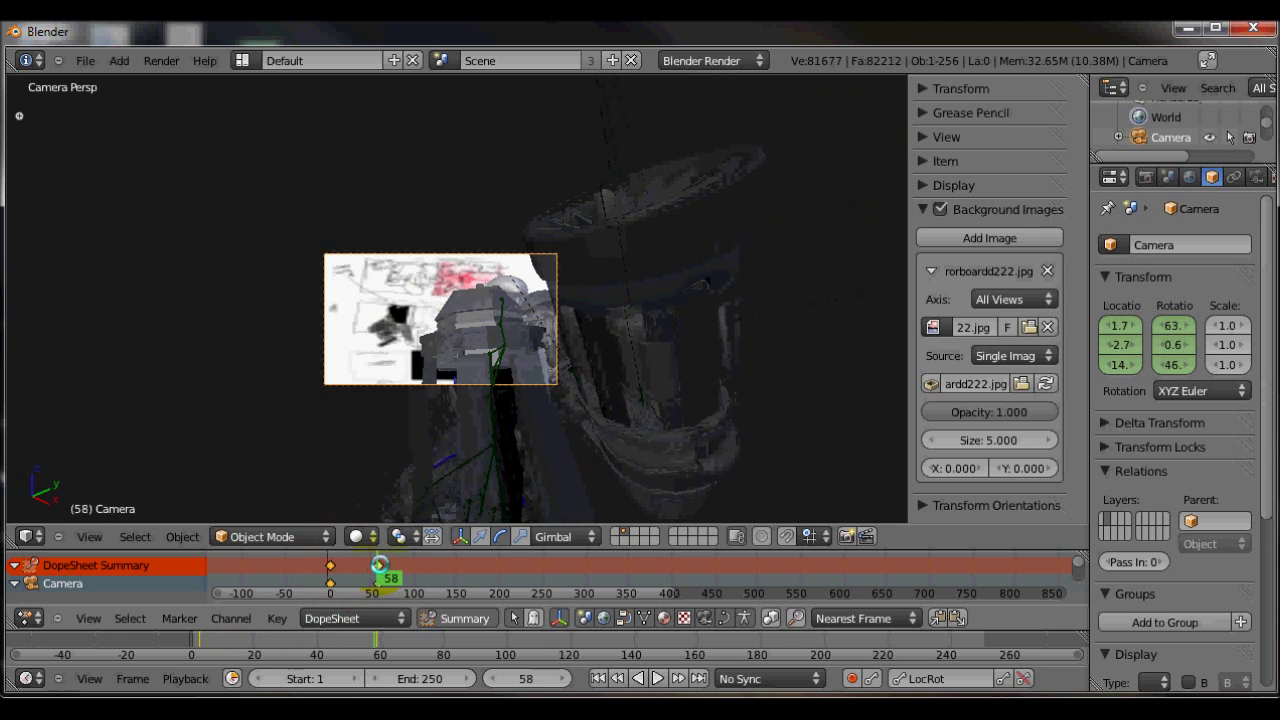
# Step: Switch to the top view and hide the storyboard background image by setting its opacity to 0.000
pyautogui.press('KP_7')
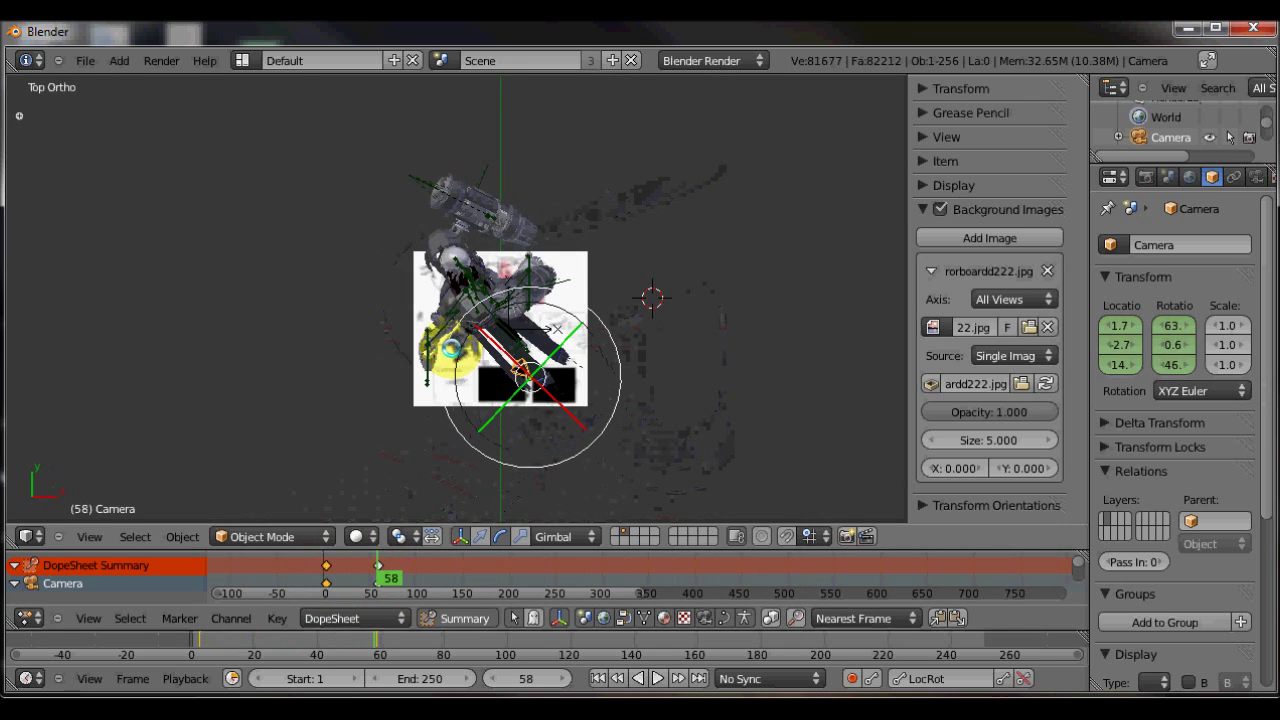
pyautogui.moveTo(1031, 407); pyautogui.dragTo(751, 344)
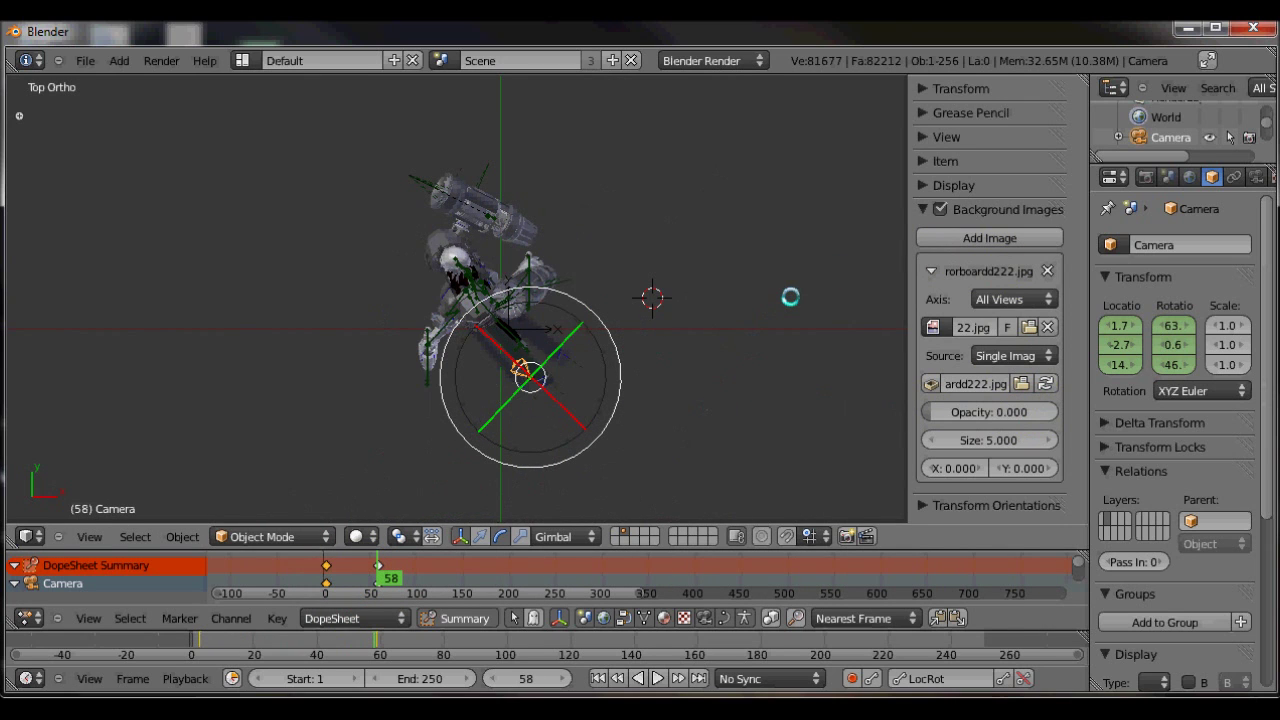
pyautogui.press('n')
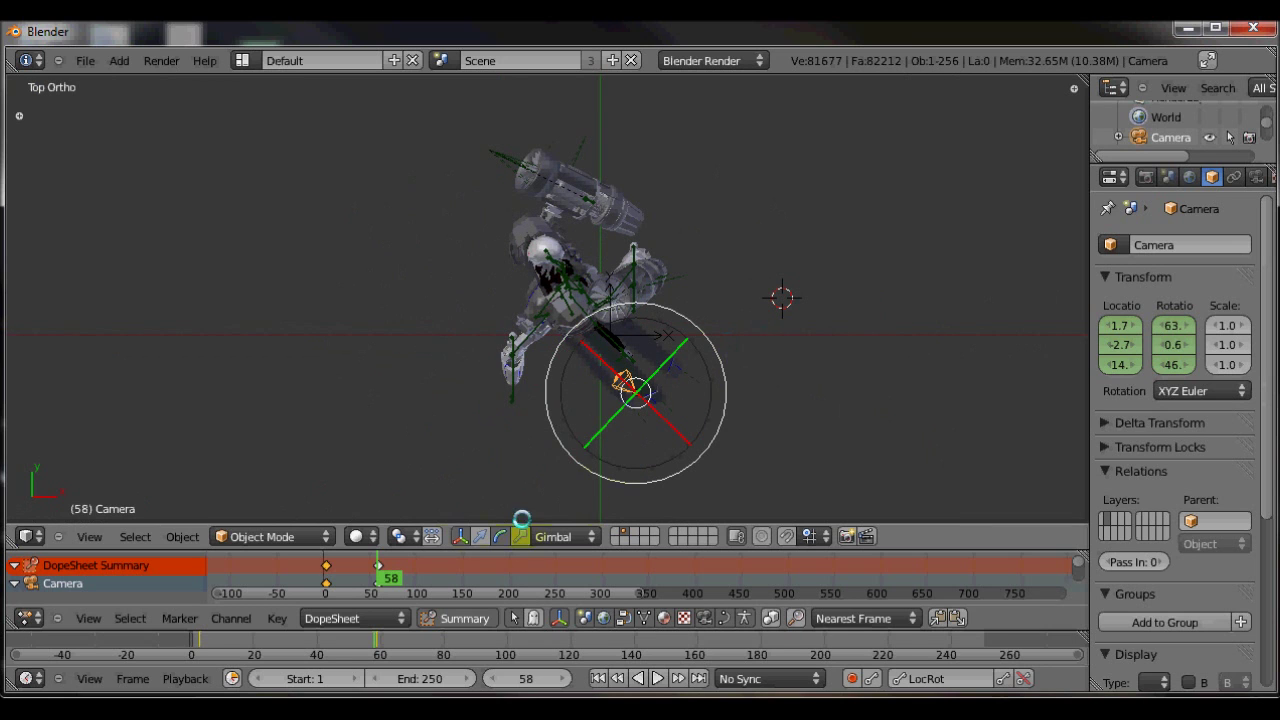
# Step: At frame 1, copy the pose of all badBoy bones, paste it flipped, and check it from the front and top
pyautogui.moveTo(376, 568); pyautogui.dragTo(325, 578)
pyautogui.rightClick(512, 393)
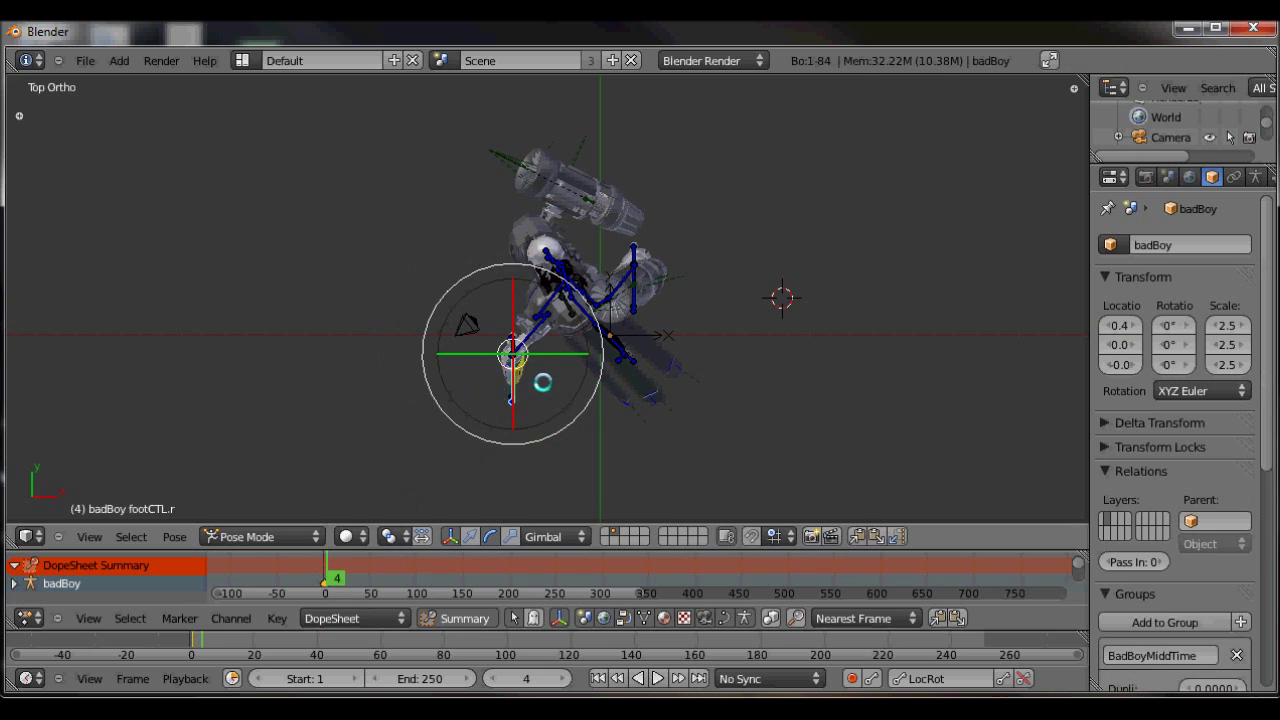
pyautogui.press('a')
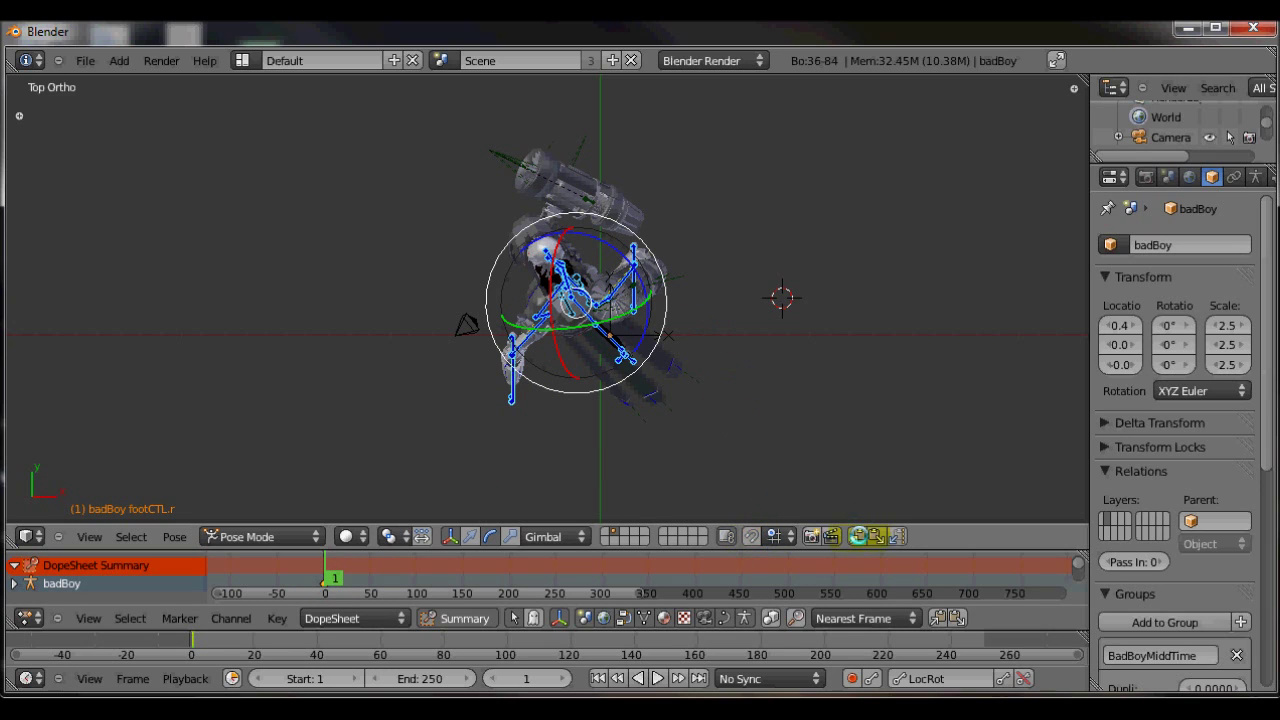
pyautogui.click(857, 536)
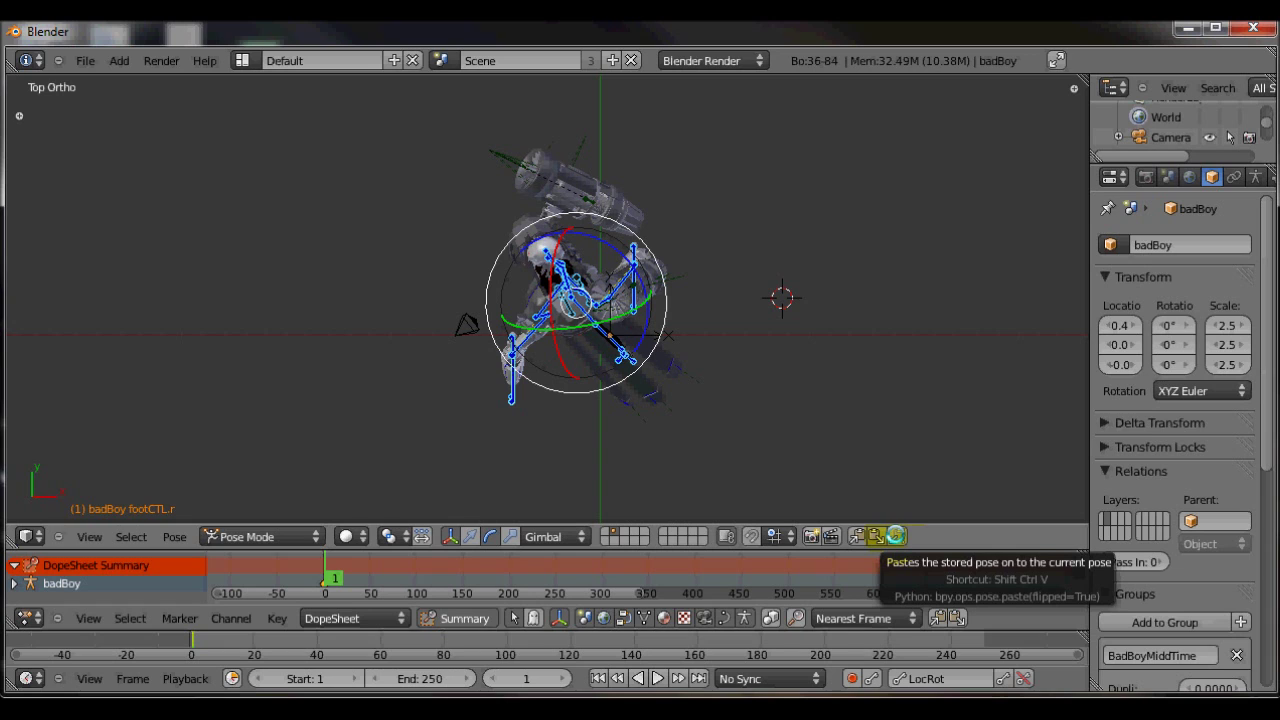
pyautogui.click(896, 536)
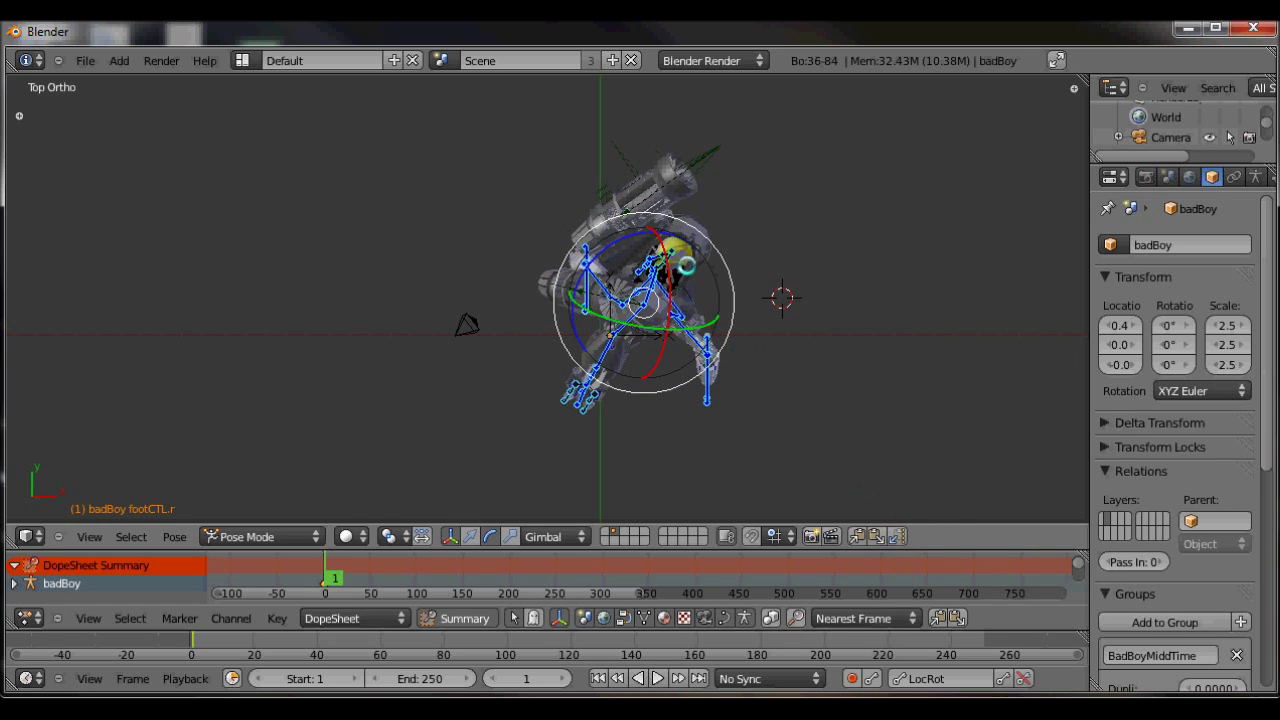
pyautogui.press('KP_1')
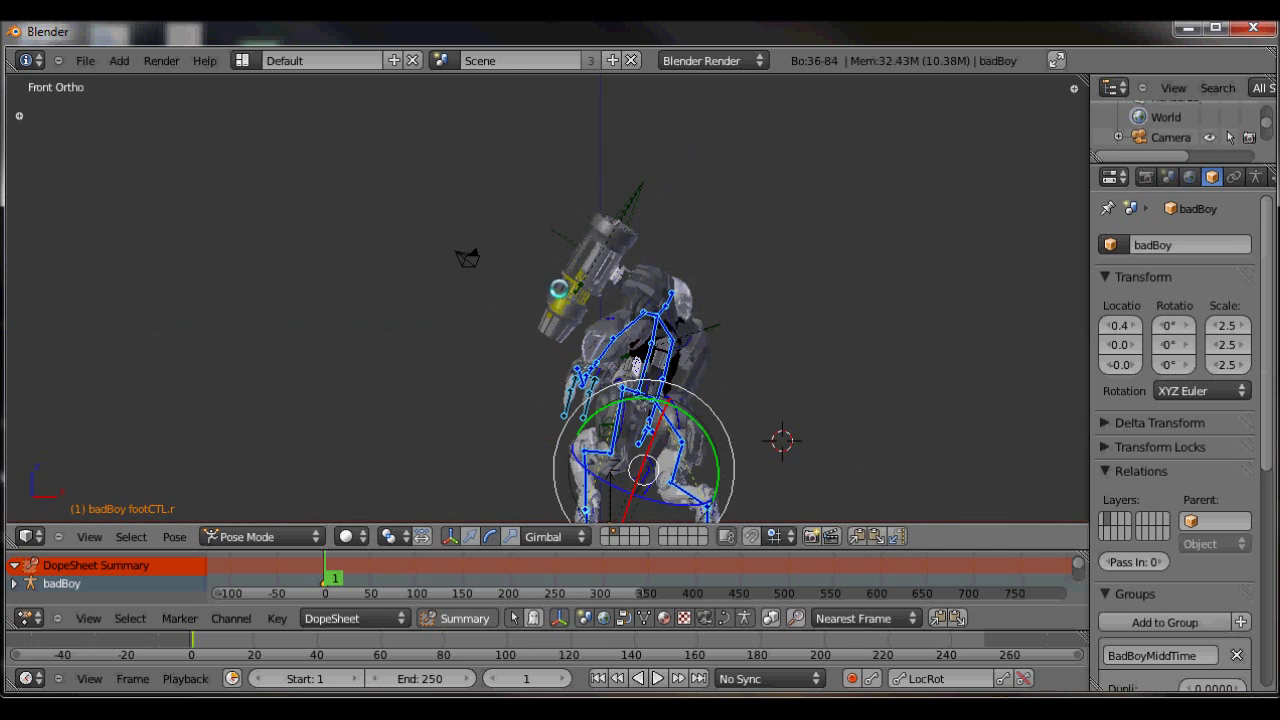
pyautogui.press('KP_7')
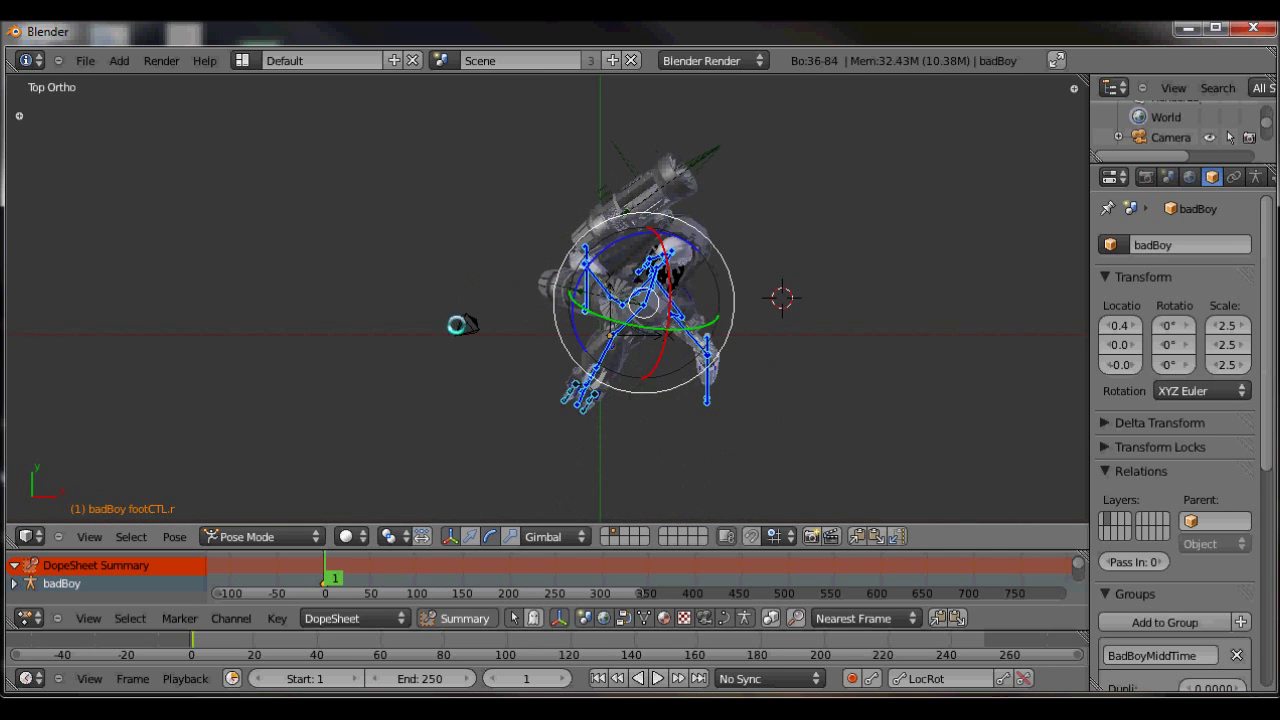
# Step: Reposition the camera behind the mirrored character at frame 1, looking through it, and insert a LocRot keyframe
pyautogui.rightClick(462, 325)
pyautogui.press('KP_0')
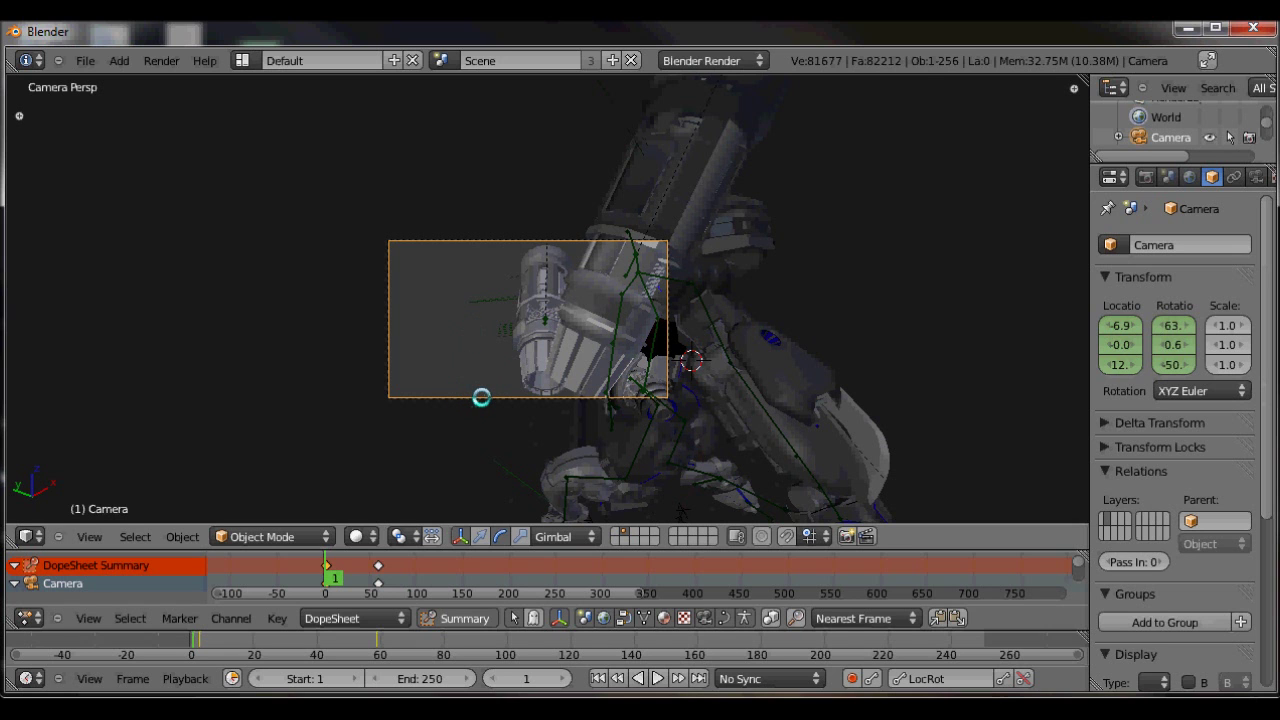
pyautogui.press('g')
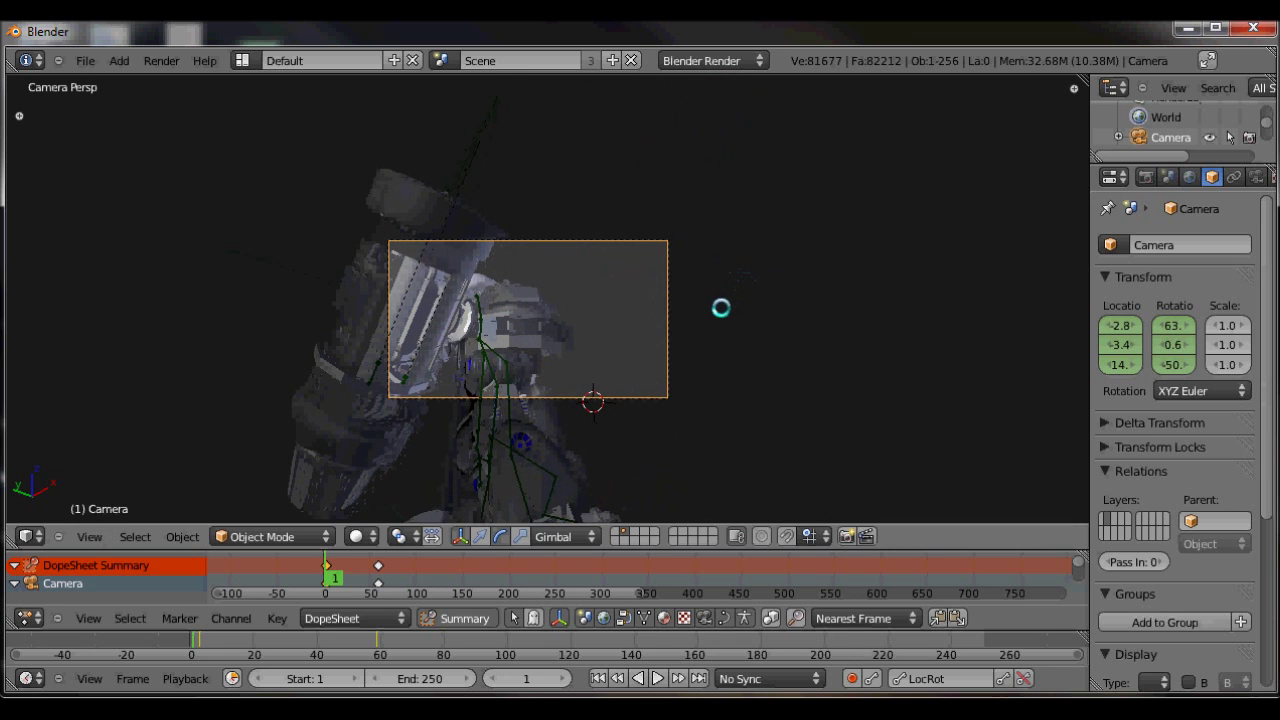
pyautogui.press('i')
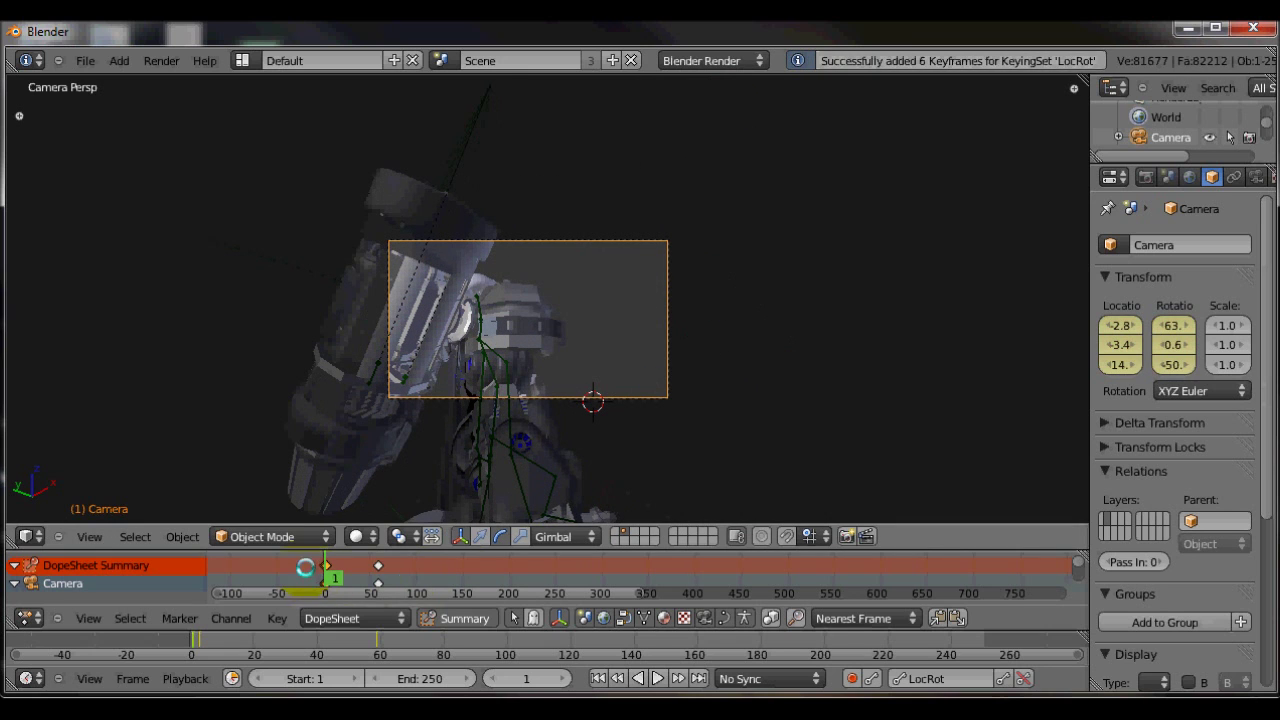
# Step: Move the leftover camera keyframe near the start onto frame 1 and go to frame 2
pyautogui.scroll(4, 331, 566)
pyautogui.scroll(4, 320, 565)
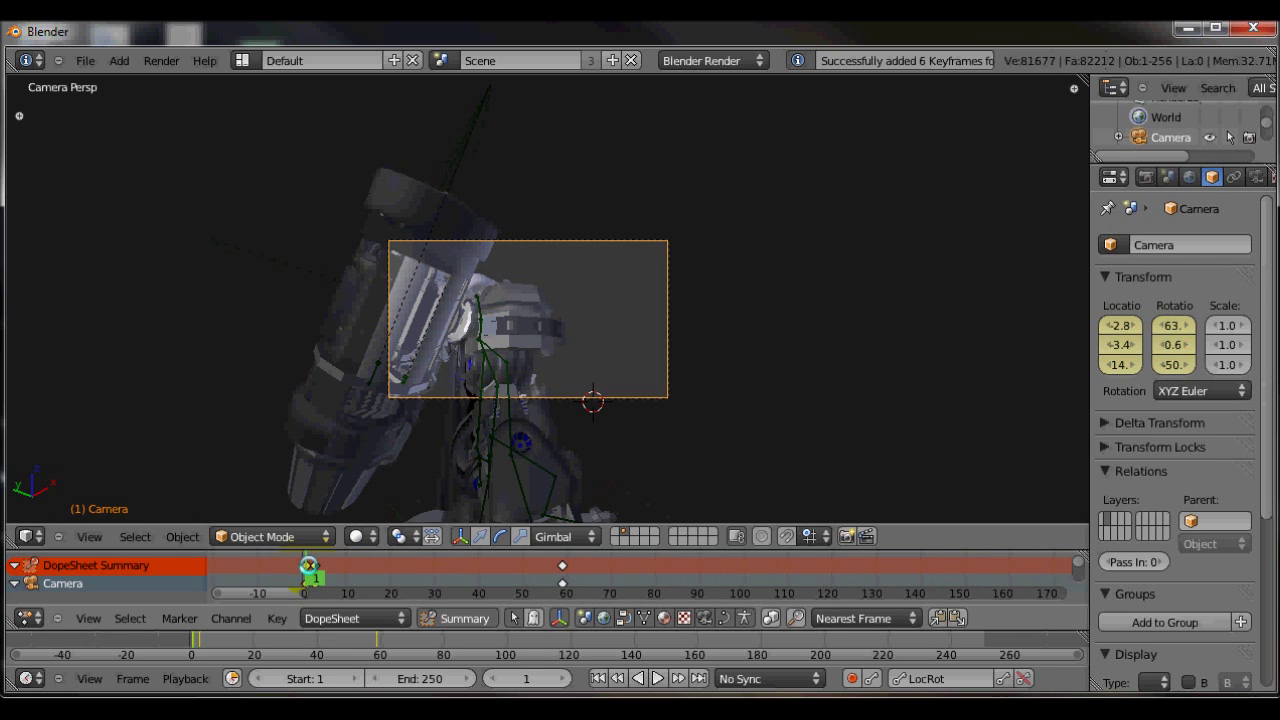
pyautogui.press('g')
pyautogui.moveTo(311, 566); pyautogui.dragTo(308, 566, button='right')
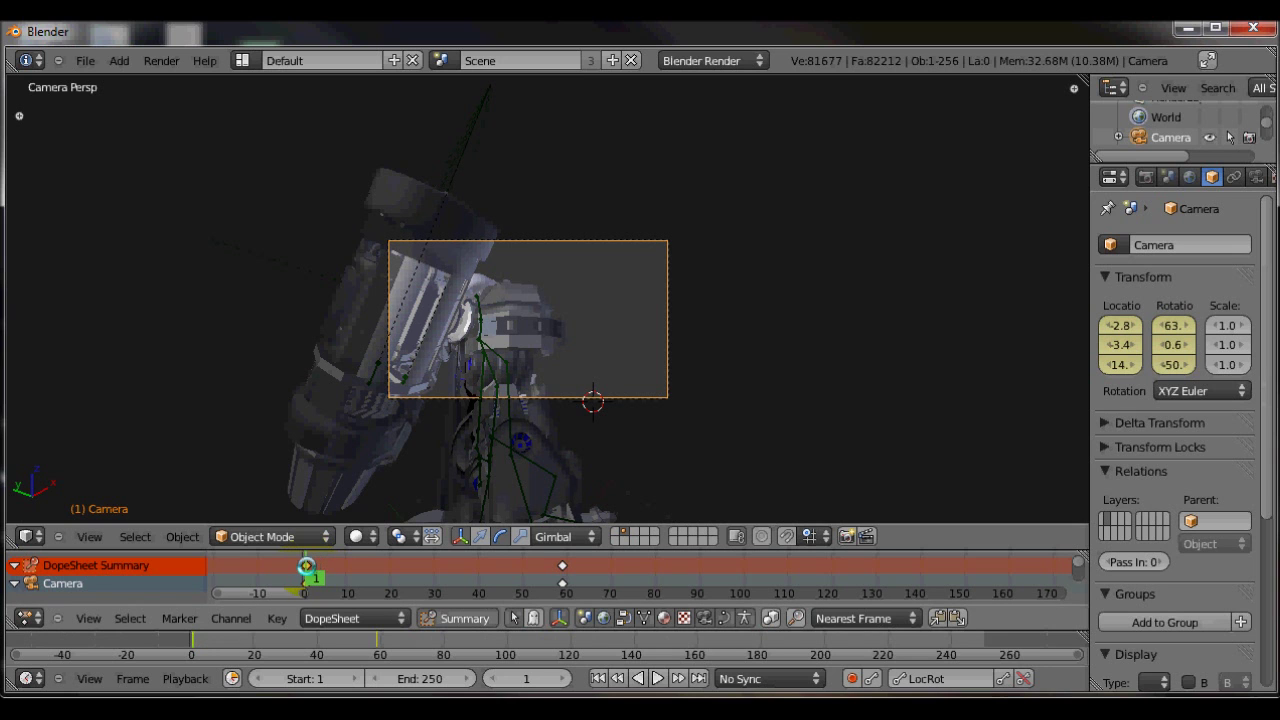
pyautogui.moveTo(306, 563)
pyautogui.mouseDown()
pyautogui.moveTo(563, 571)
pyautogui.moveTo(313, 575)
pyautogui.mouseUp()
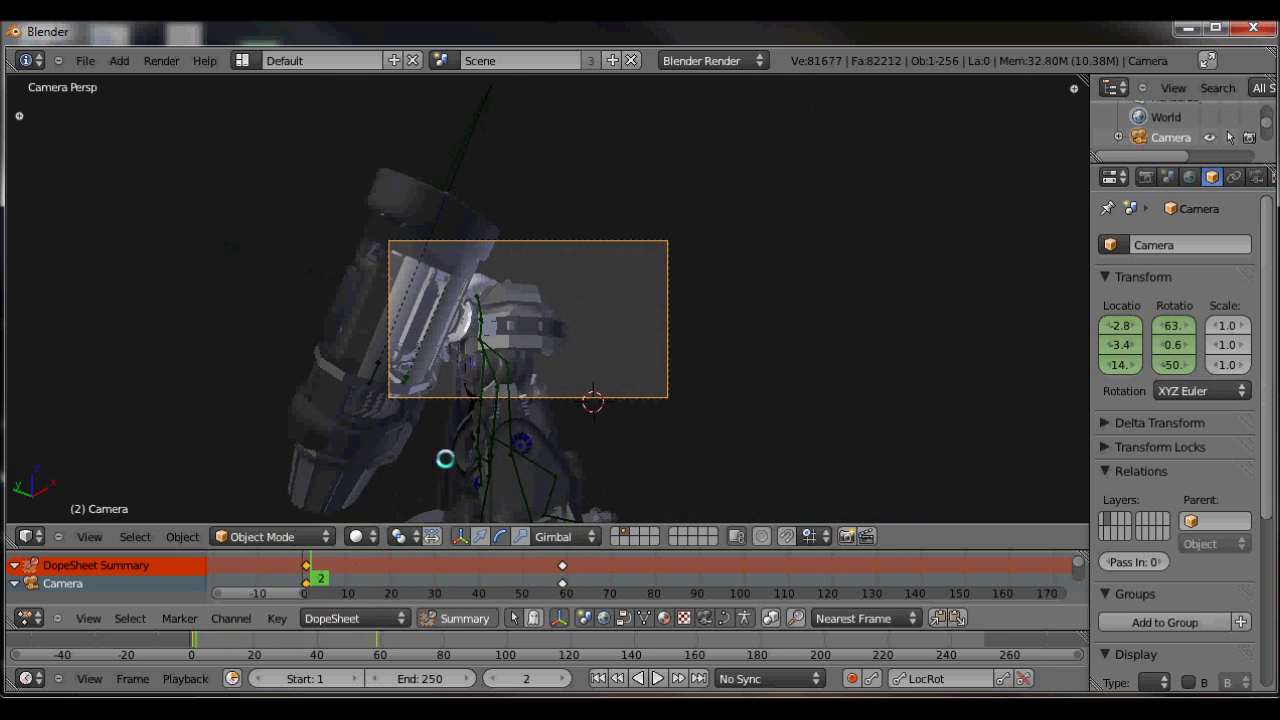
# Step: Select the badBoy rig and play the animation from the top view, stopping at frame 51
pyautogui.rightClick(492, 396)
pyautogui.press('KP_7')
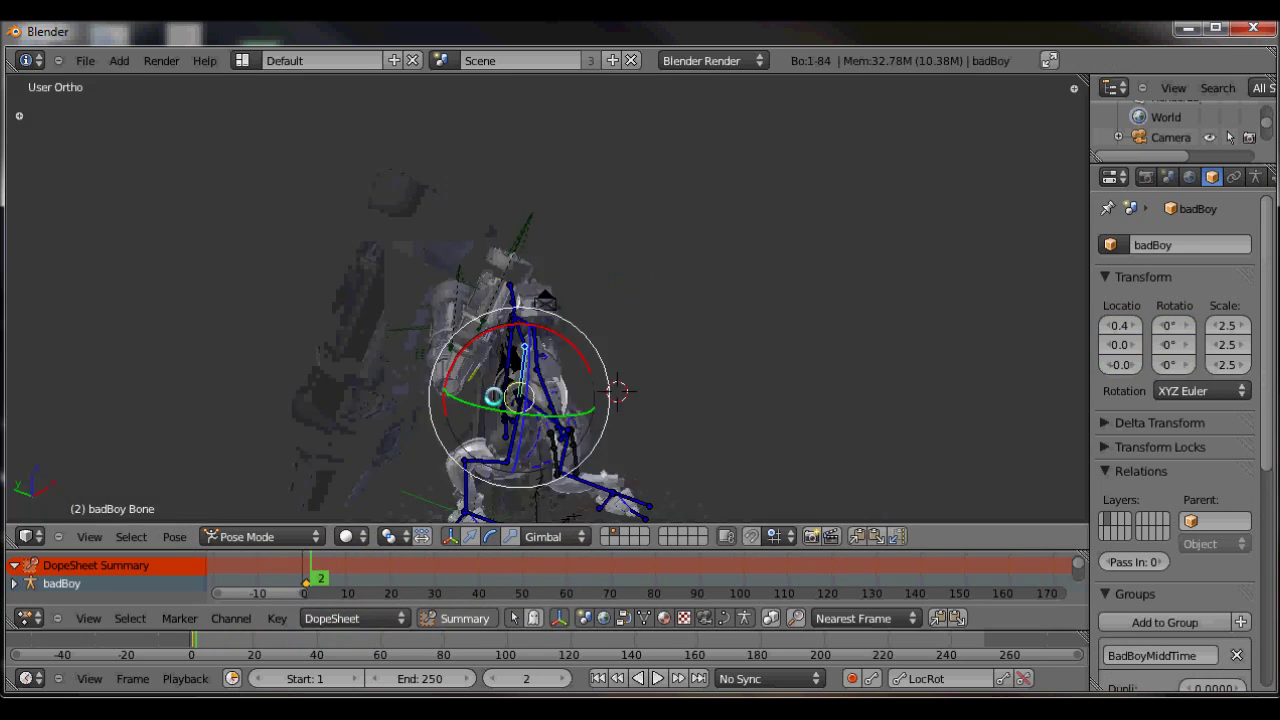
pyautogui.scroll(3, 687, 290)
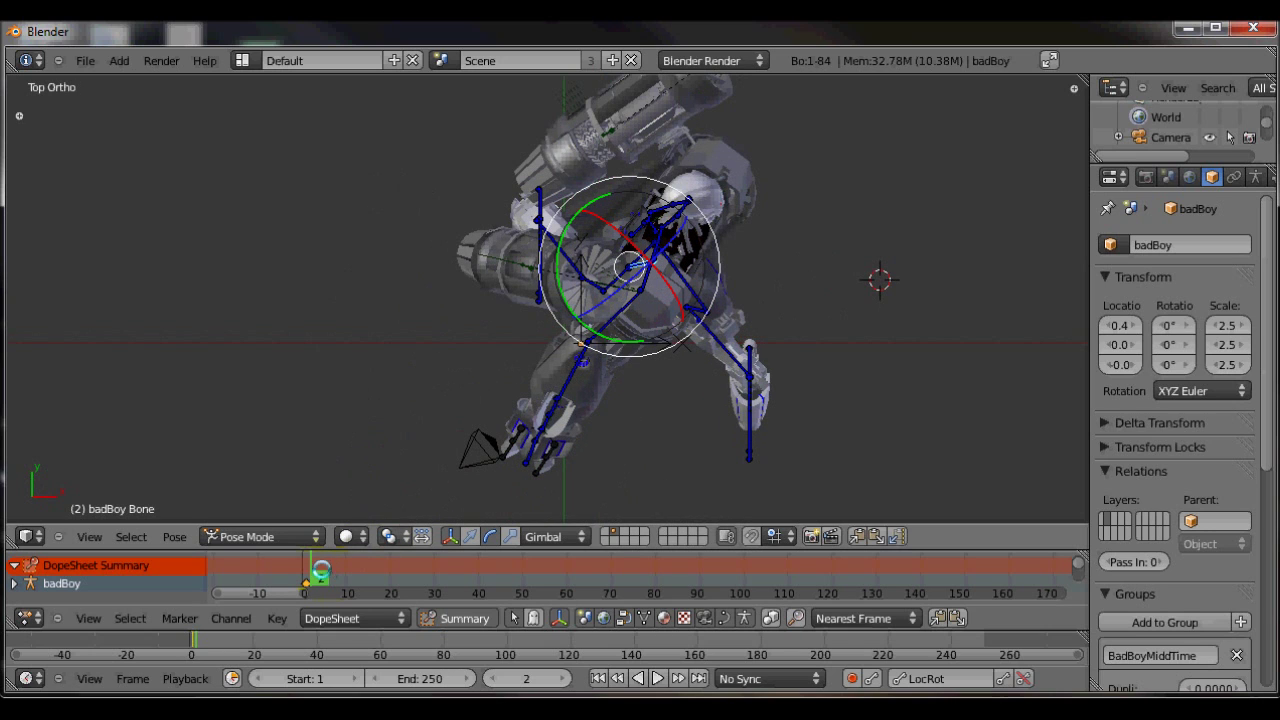
pyautogui.hotkey('alt', 'a')
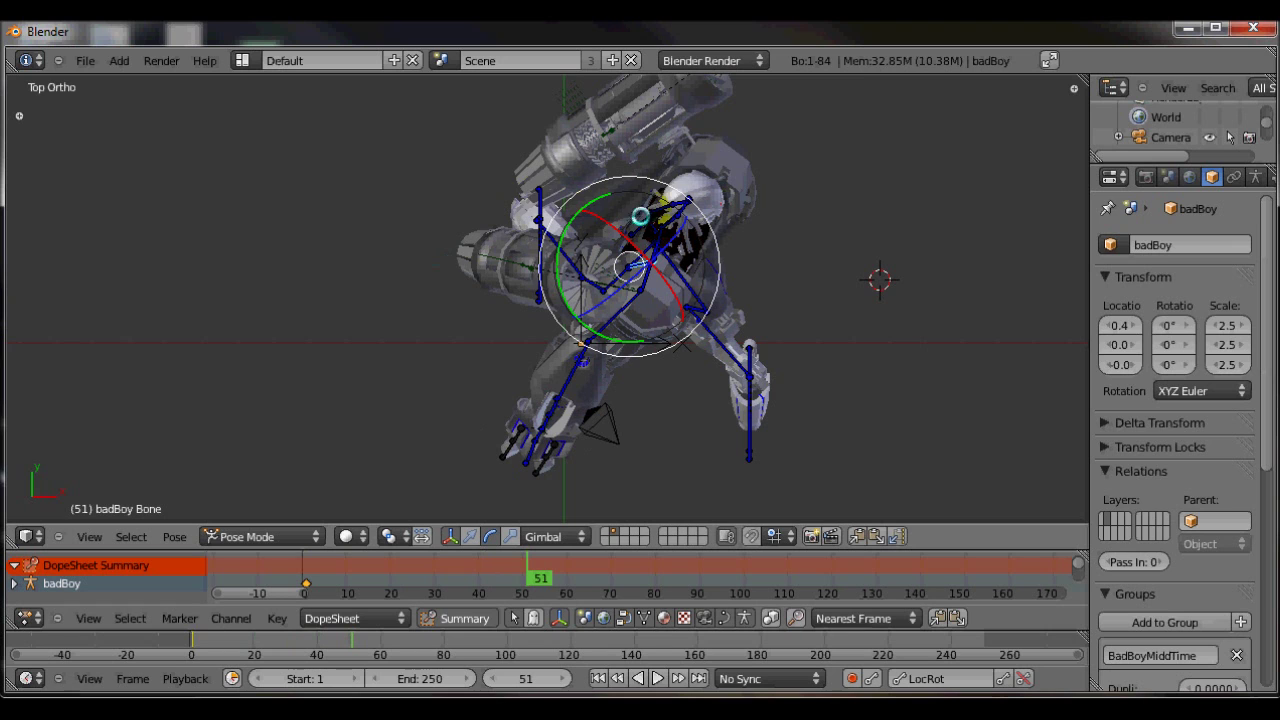
# Step: Return to frame 1, select all badBoy bones and insert a LocRot keyframe
pyautogui.press('a')
pyautogui.press('a')
pyautogui.press('a')
pyautogui.scroll(2, 677, 303)
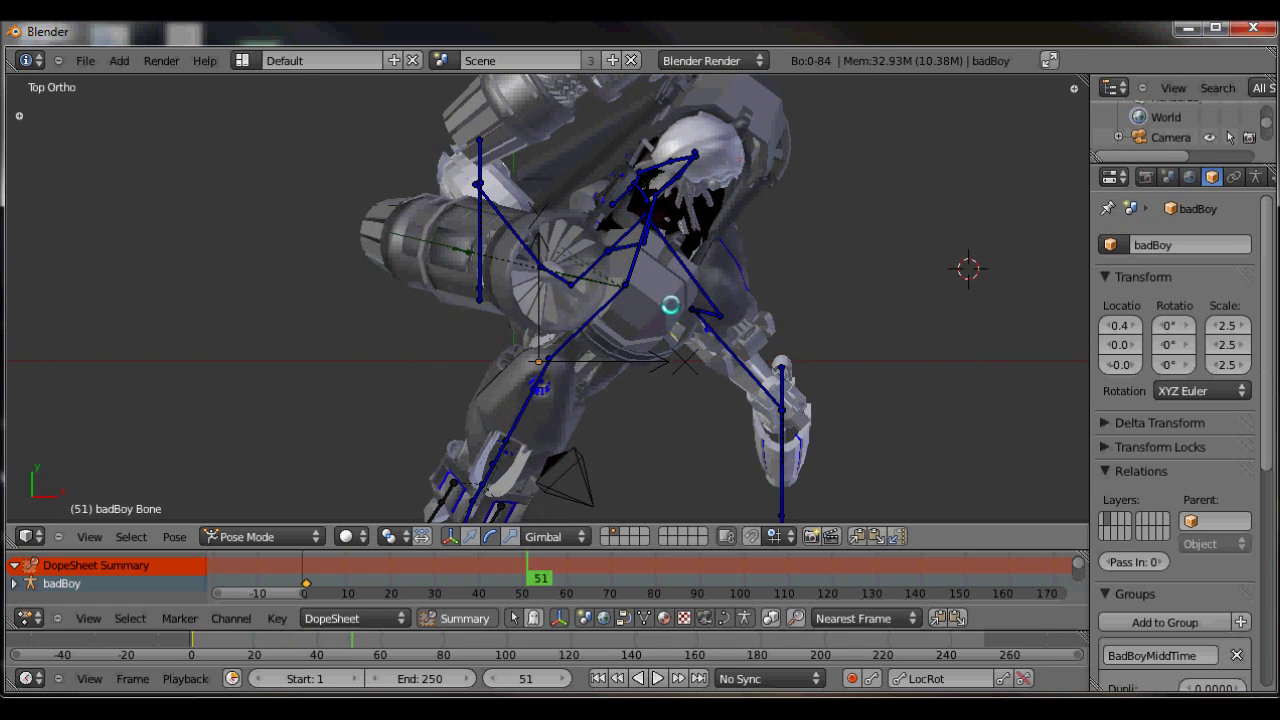
pyautogui.scroll(-2, 670, 305)
pyautogui.rightClick(638, 265)
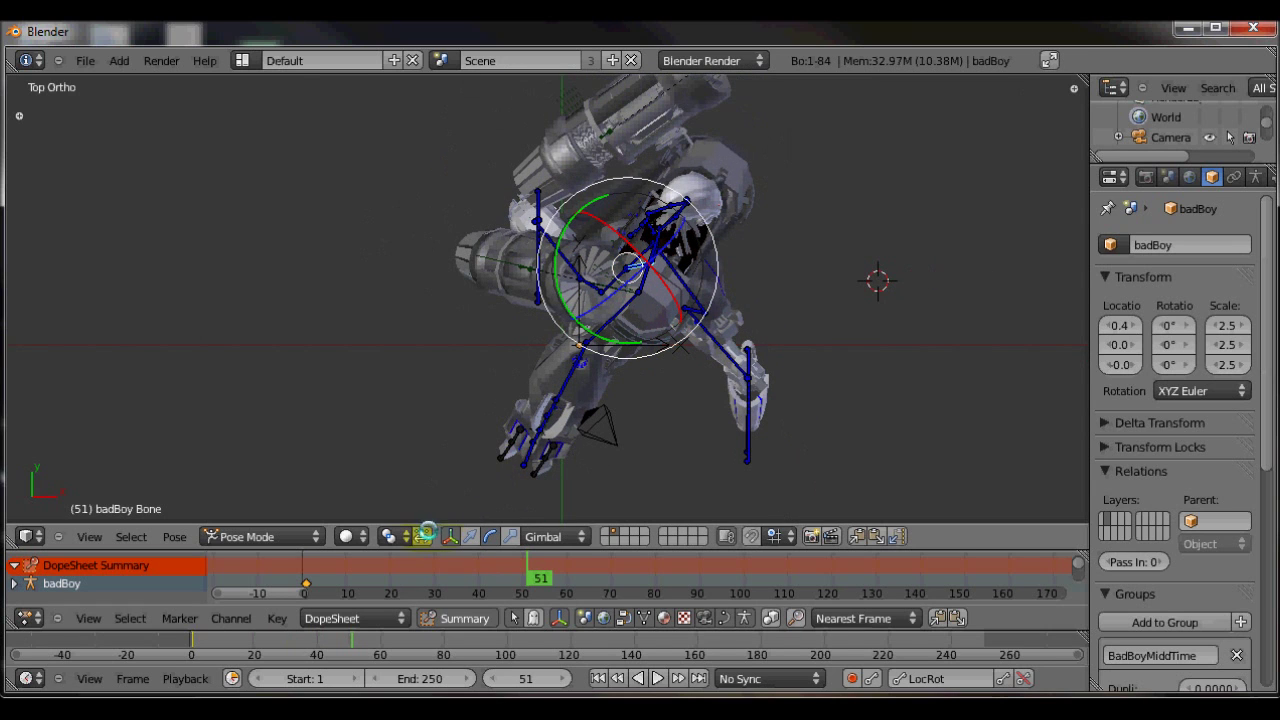
pyautogui.click(312, 567)
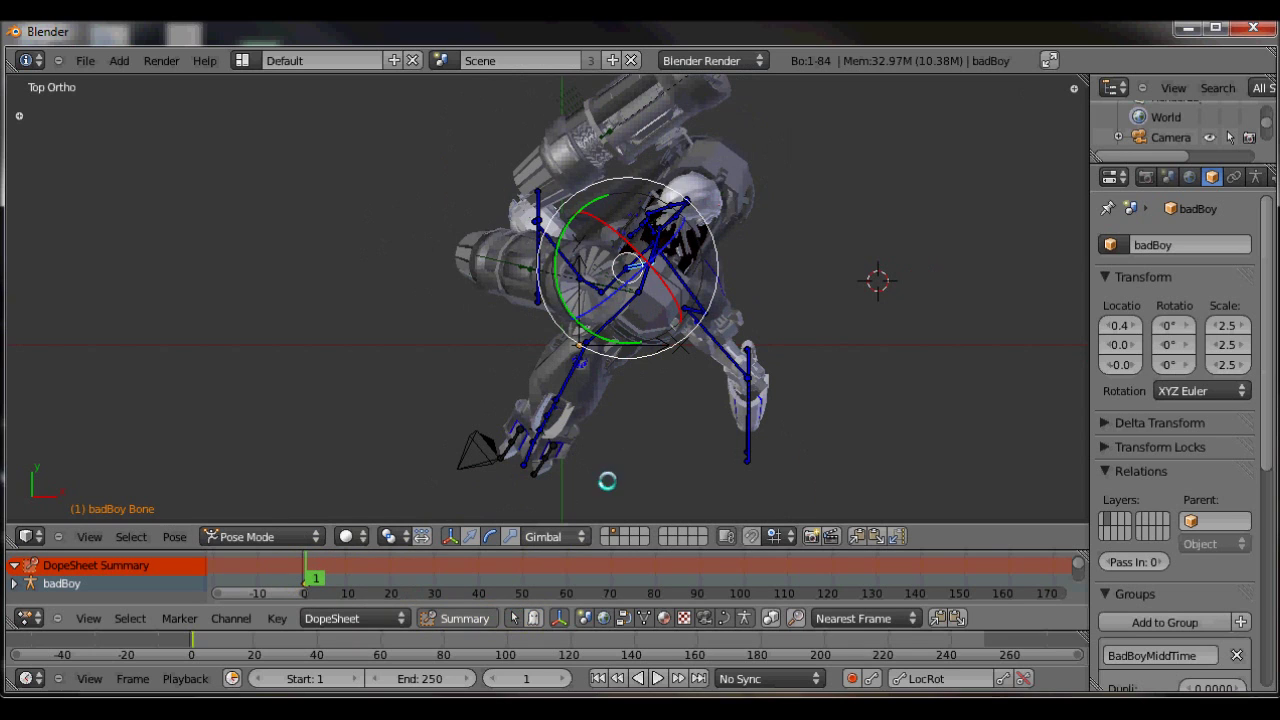
pyautogui.press('a')
pyautogui.press('a')
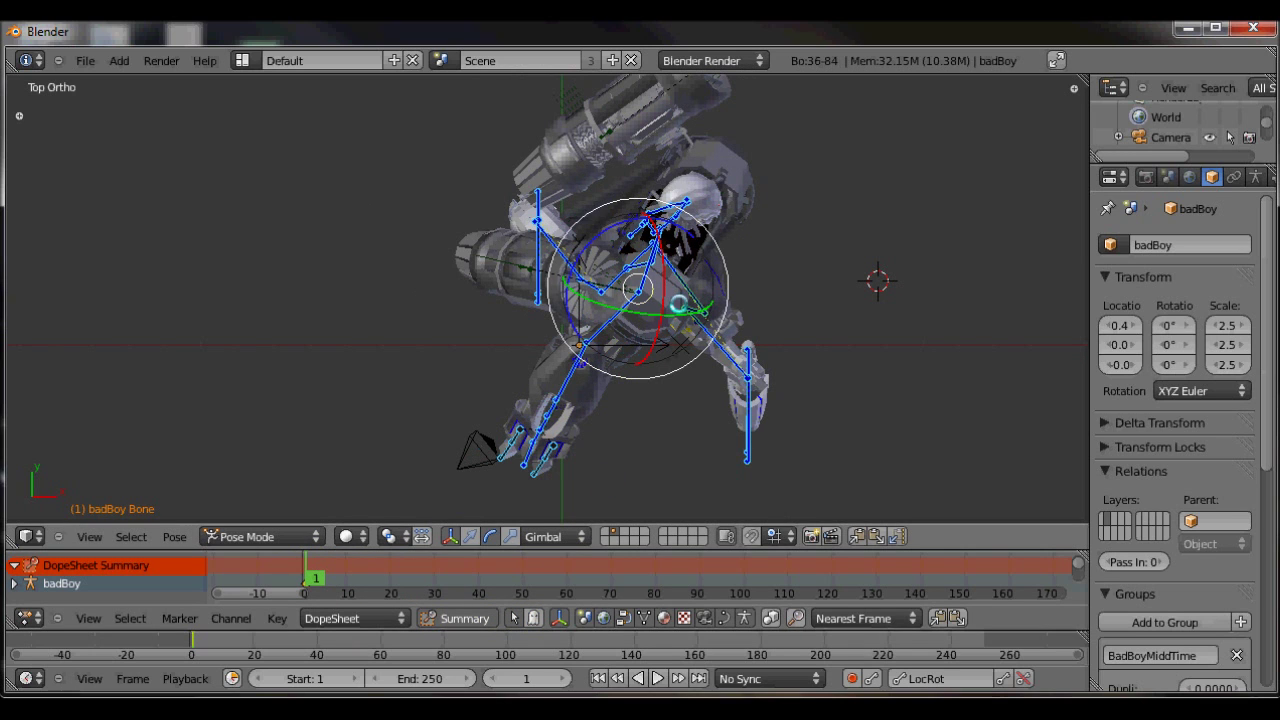
pyautogui.press('i')
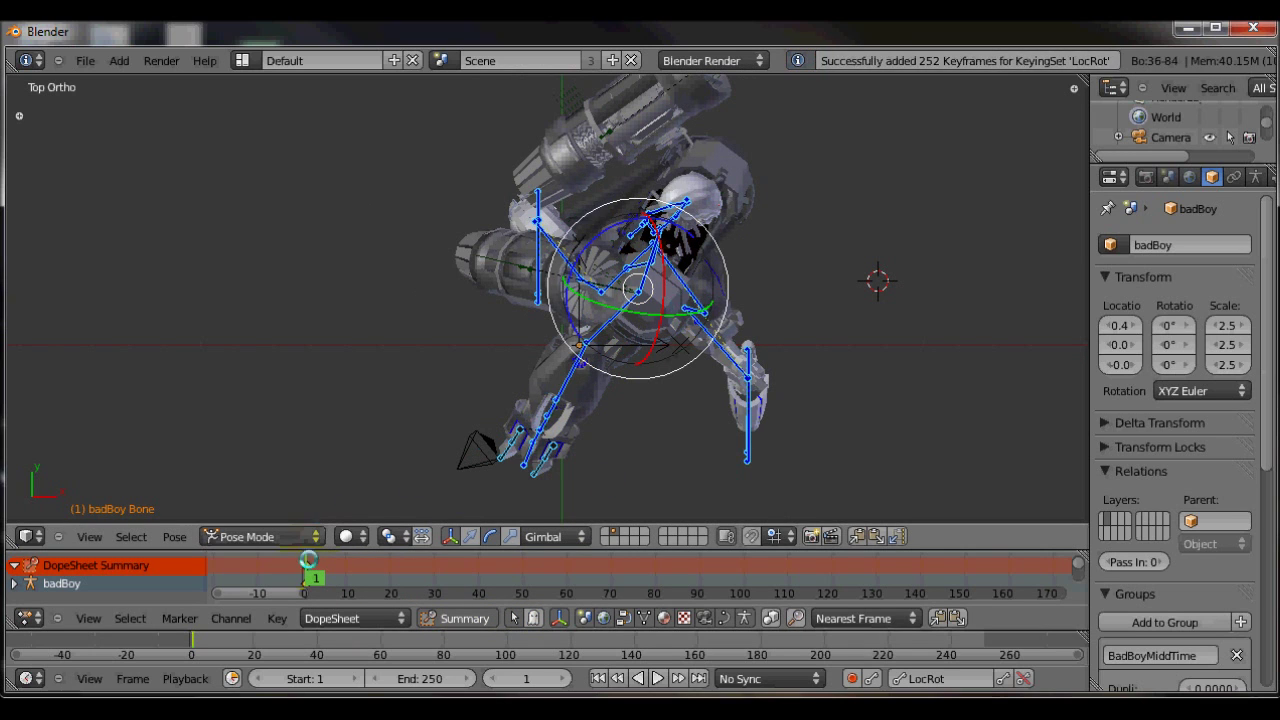
# Step: At frame 50, rotate badBoy's lower-spine bone in the front view to turn the torso toward the front
pyautogui.moveTo(302, 566); pyautogui.dragTo(537, 567)
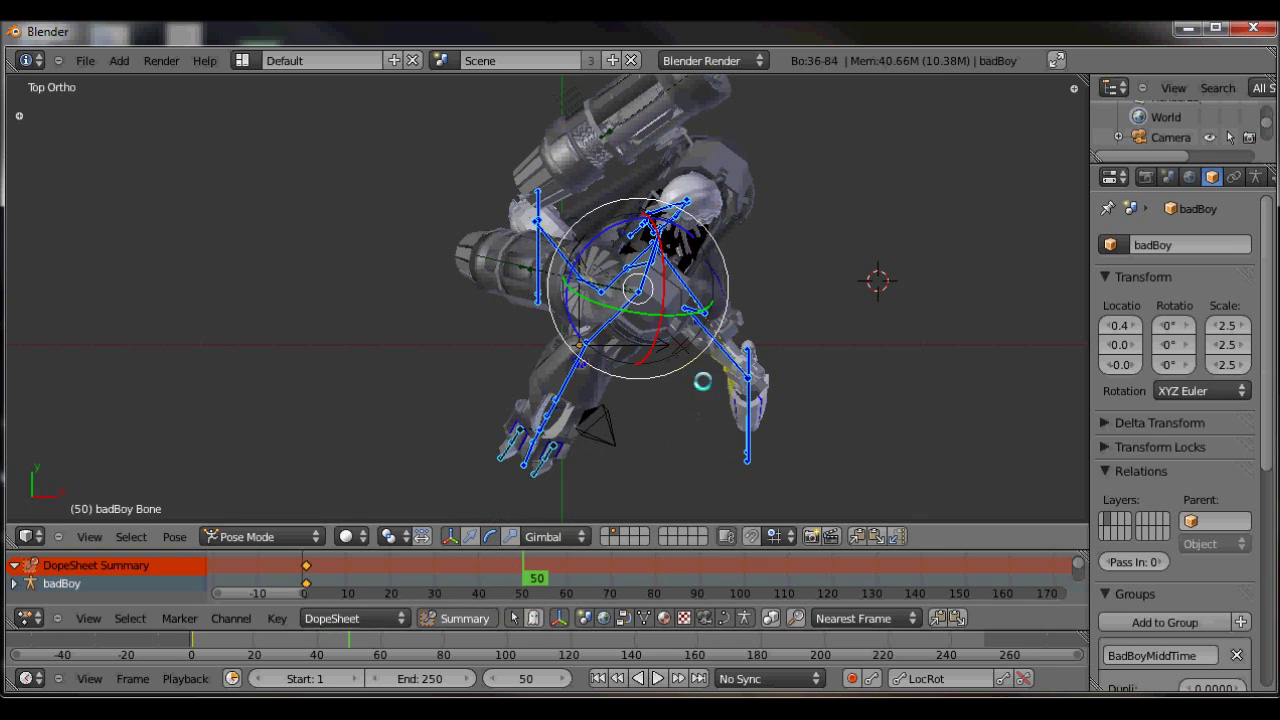
pyautogui.press('KP_1')
pyautogui.scroll(-1, 628, 427)
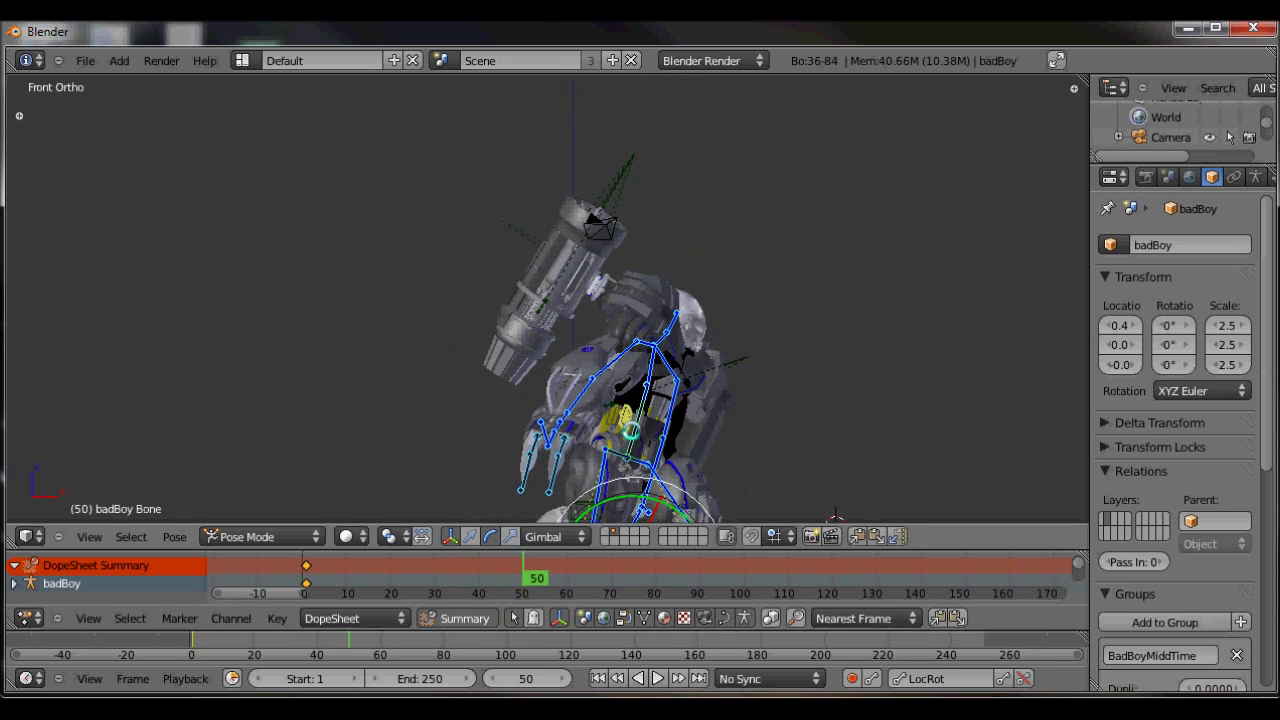
pyautogui.keyDown('shift'); pyautogui.moveTo(629, 426); pyautogui.dragTo(638, 355, button='middle'); pyautogui.keyUp('shift')
pyautogui.rightClick(641, 346)
pyautogui.moveTo(626, 308); pyautogui.dragTo(600, 307)
pyautogui.moveTo(711, 384); pyautogui.dragTo(662, 430)
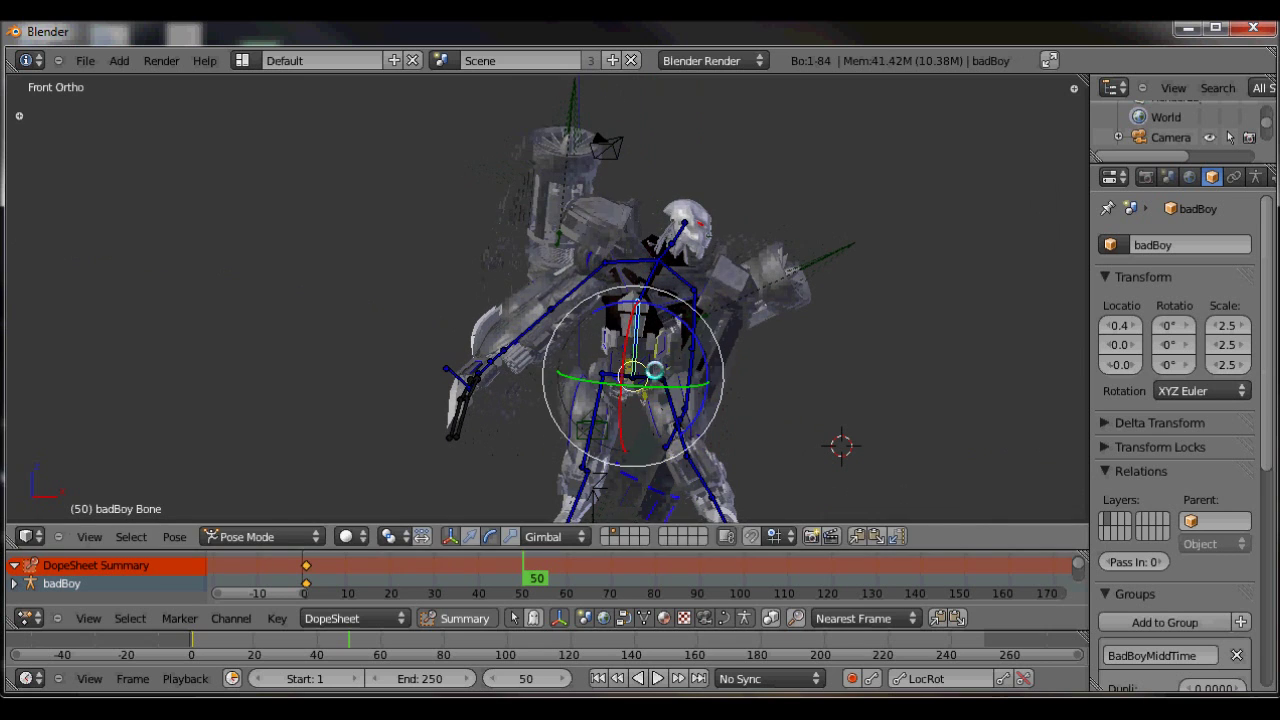
pyautogui.moveTo(625, 334); pyautogui.dragTo(680, 392)
# Step: Move the lower-spine bone about 0.4 along negative X and 0.6 up, adjust it from an angled view, and rotate it again
pyautogui.press('g')
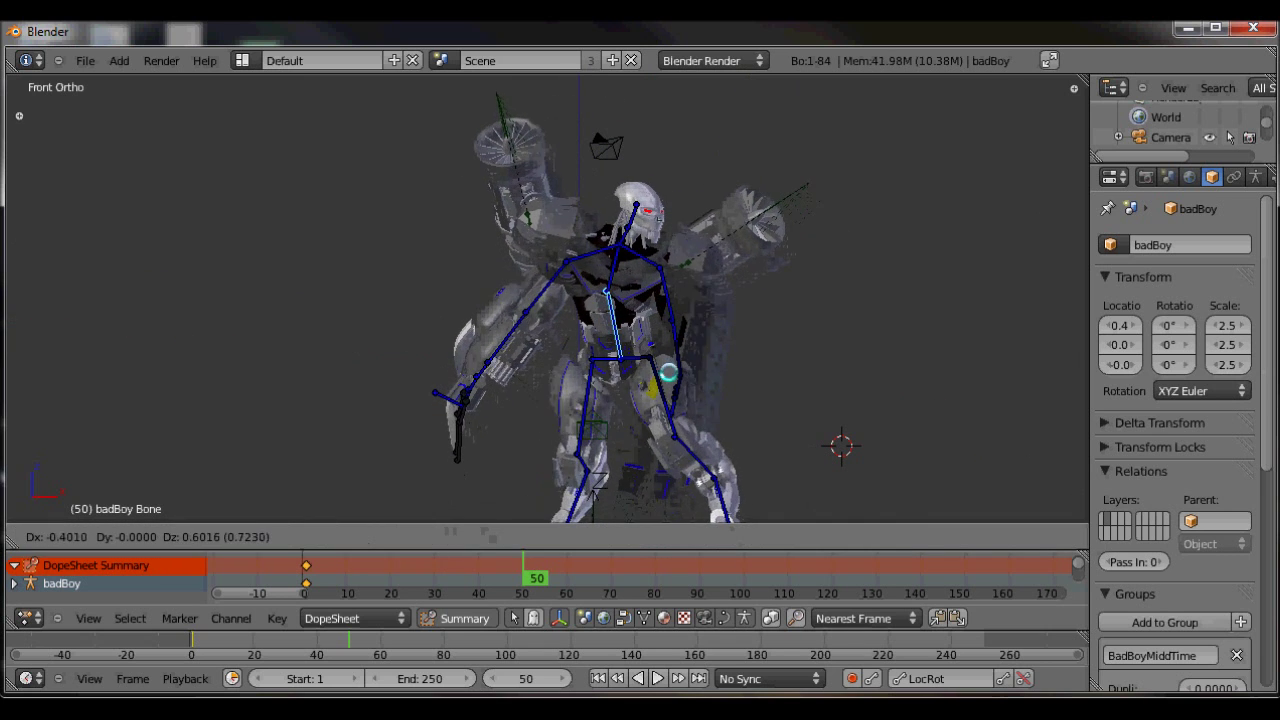
pyautogui.click(669, 371)
pyautogui.moveTo(702, 375); pyautogui.dragTo(588, 358, button='middle')
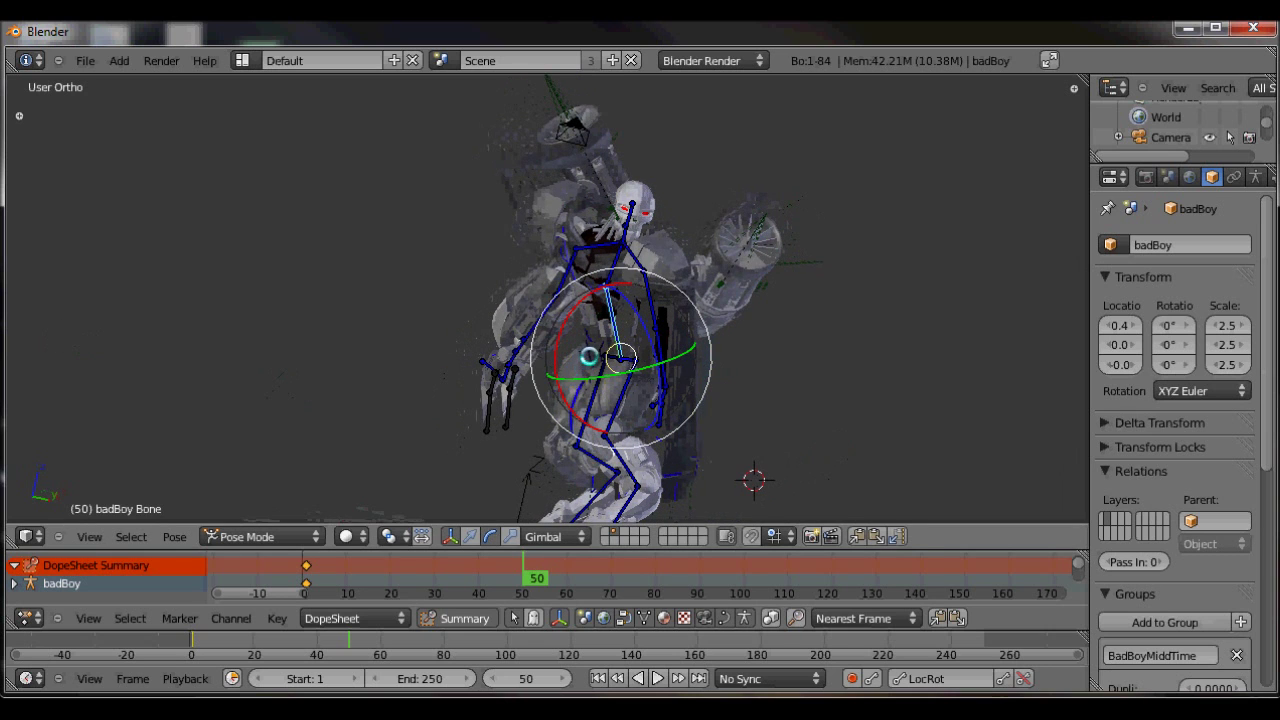
pyautogui.press('g')
pyautogui.click(601, 356)
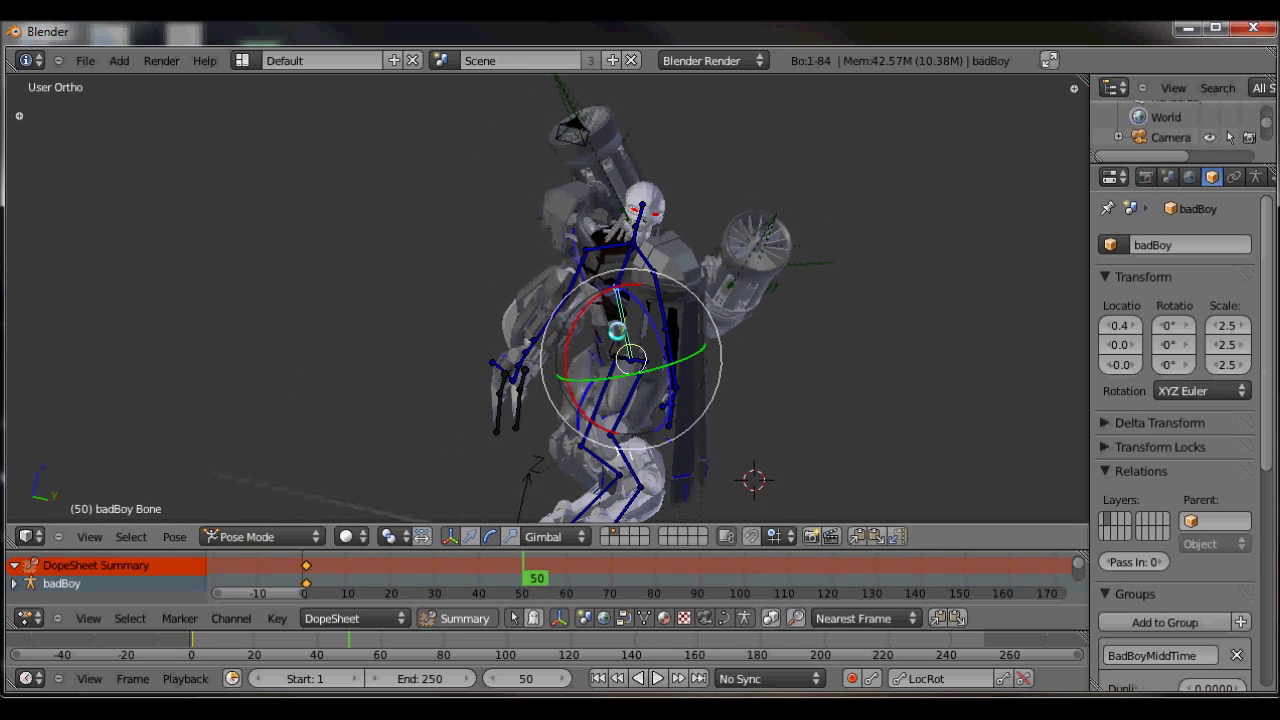
pyautogui.moveTo(581, 321); pyautogui.dragTo(595, 285)
# Step: Rotate the CHEST bone from several angles so the upper body faces forward over the hips
pyautogui.rightClick(642, 256)
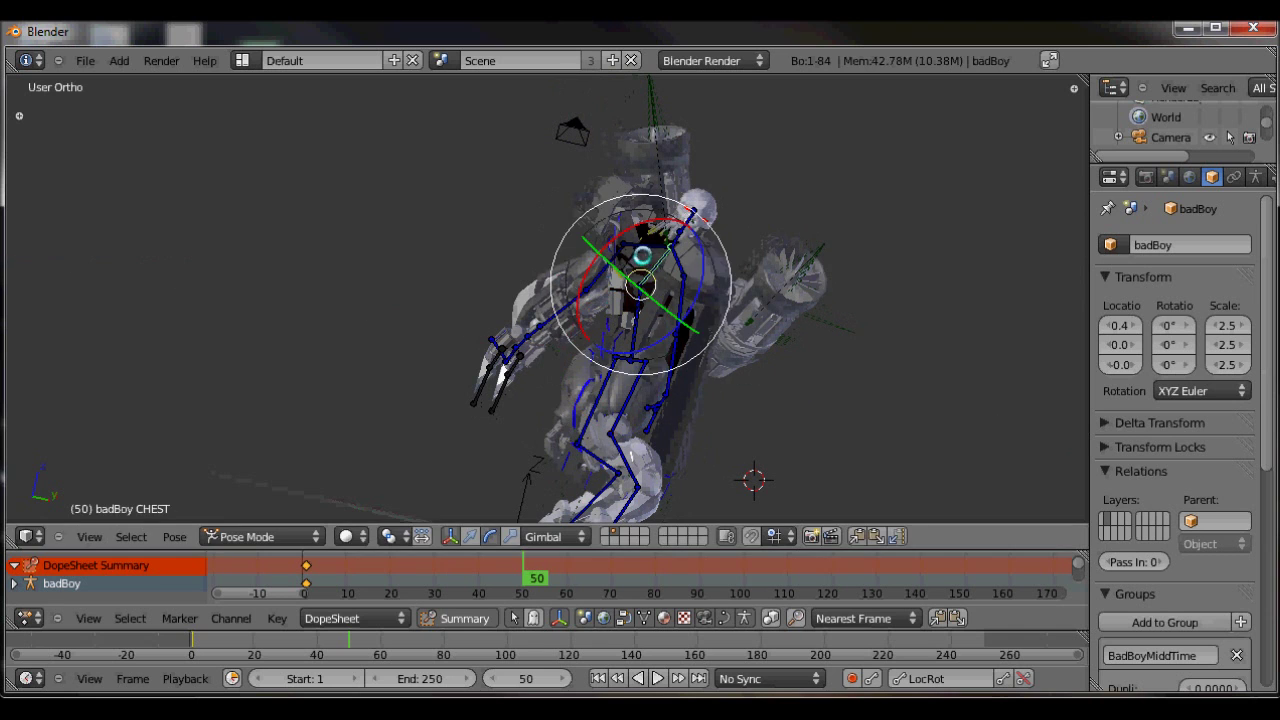
pyautogui.moveTo(698, 286); pyautogui.dragTo(687, 232)
pyautogui.moveTo(603, 228); pyautogui.dragTo(648, 315)
pyautogui.moveTo(648, 315); pyautogui.dragTo(686, 320, button='middle')
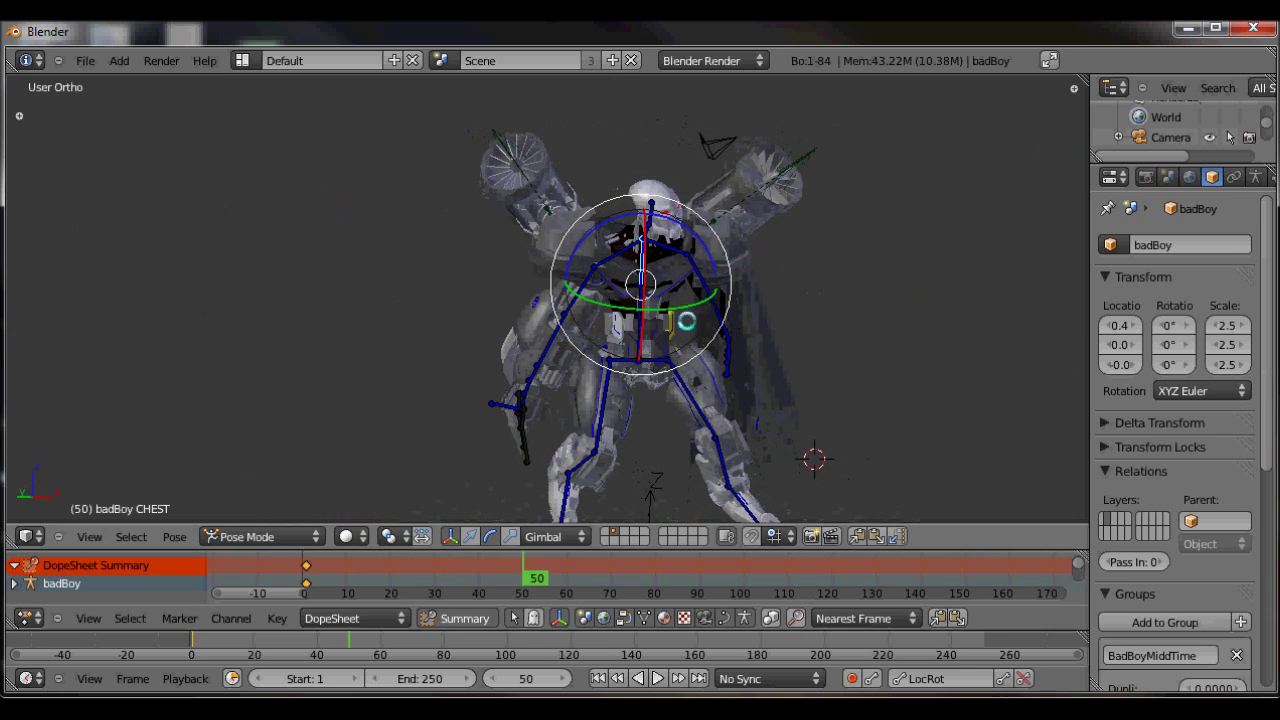
pyautogui.moveTo(704, 270); pyautogui.dragTo(686, 290)
pyautogui.moveTo(610, 247); pyautogui.dragTo(610, 254)
# Step: Pose the character's right arm raised in front of the chest using the FOREARM.R bone
pyautogui.moveTo(574, 320); pyautogui.dragTo(563, 351, button='middle')
pyautogui.scroll(7, 563, 351)
pyautogui.scroll(1, 525, 408)
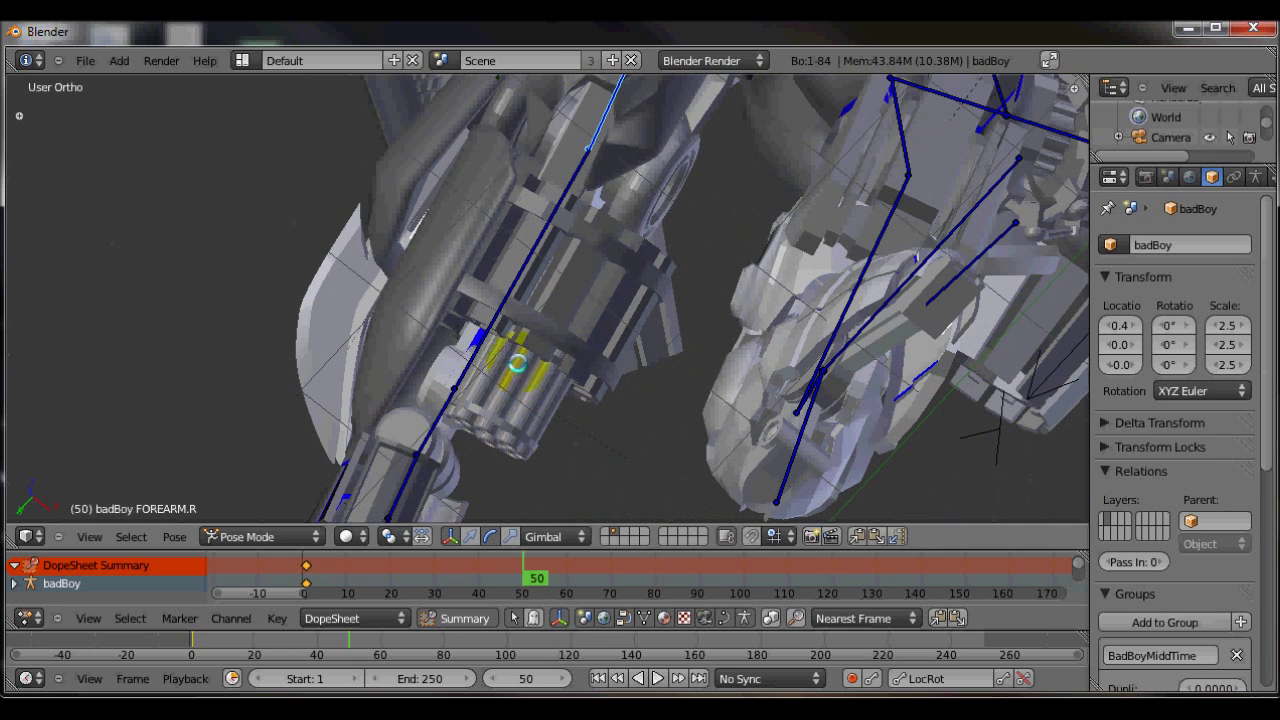
pyautogui.scroll(-3, 620, 265)
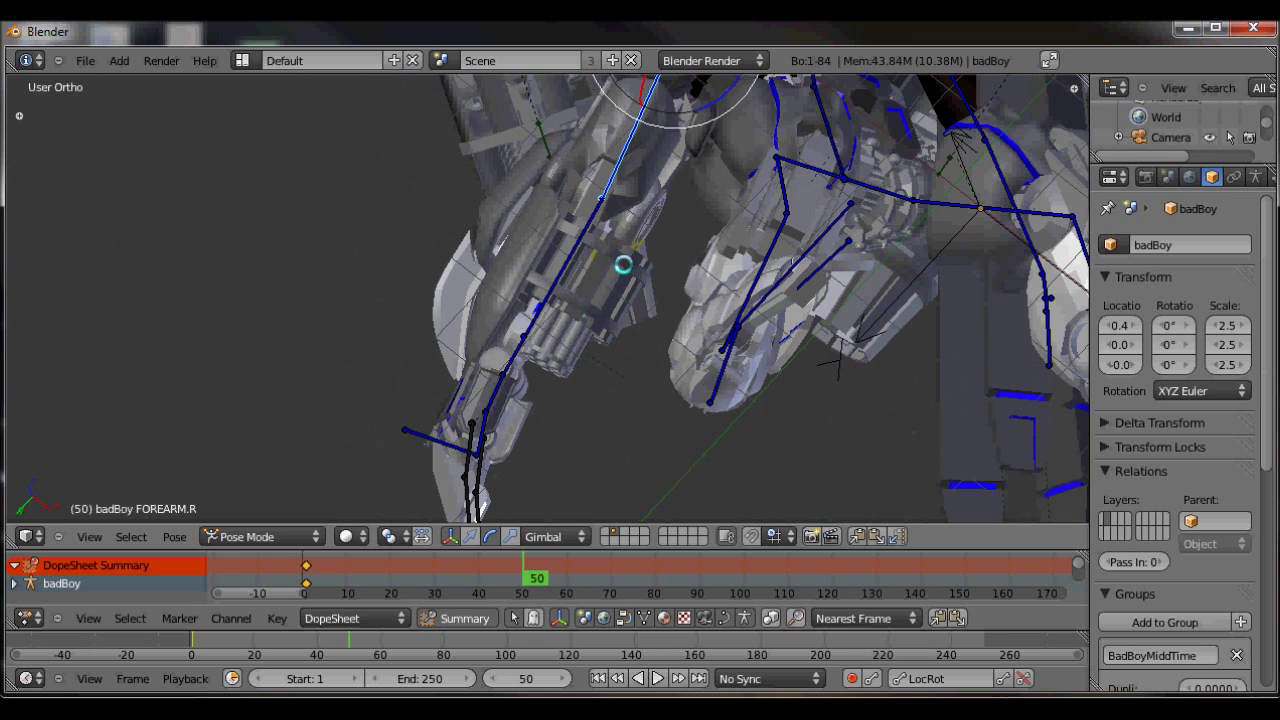
pyautogui.press('KP_1')
pyautogui.scroll(-2, 623, 264)
pyautogui.keyDown('shift'); pyautogui.moveTo(637, 246); pyautogui.dragTo(650, 277, button='middle'); pyautogui.keyUp('shift')
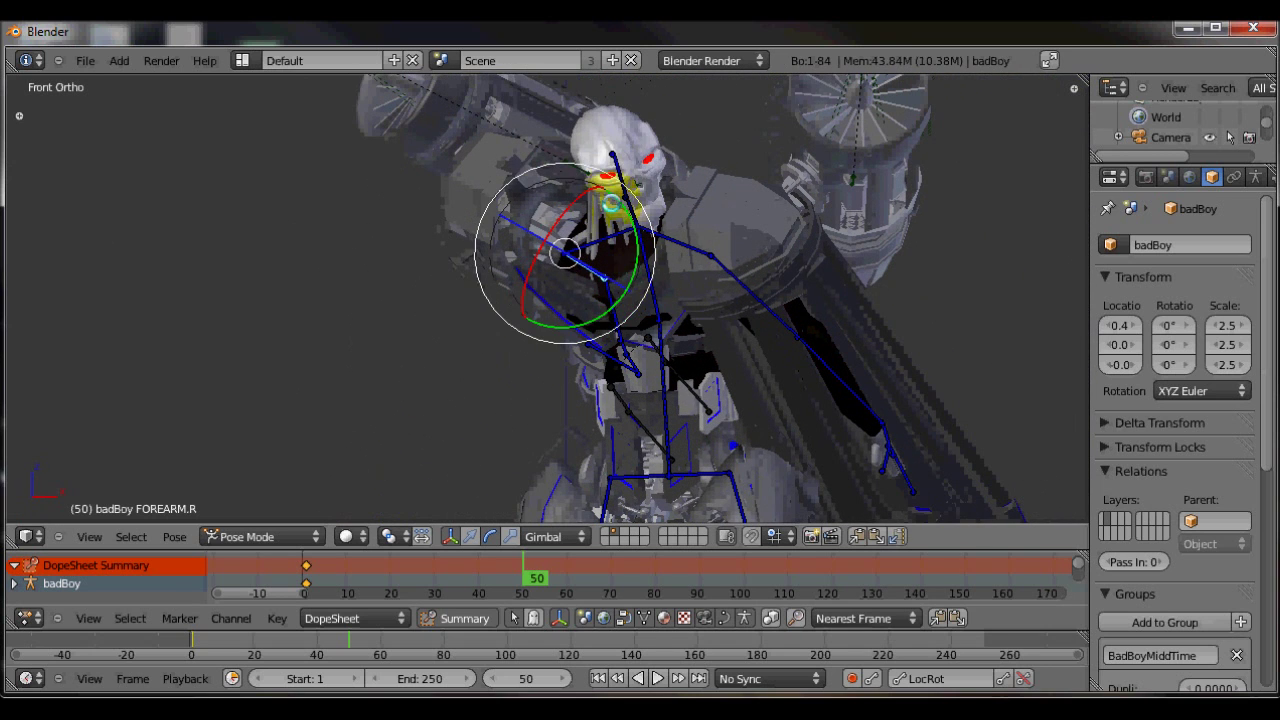
# Step: Rotate the head bone, Bone.003, so the face looks straight ahead
pyautogui.moveTo(576, 160)
pyautogui.mouseDown()
pyautogui.moveTo(590, 152)
pyautogui.moveTo(575, 158)
pyautogui.mouseUp()
pyautogui.moveTo(612, 234); pyautogui.dragTo(650, 248)
pyautogui.scroll(-1, 651, 248)
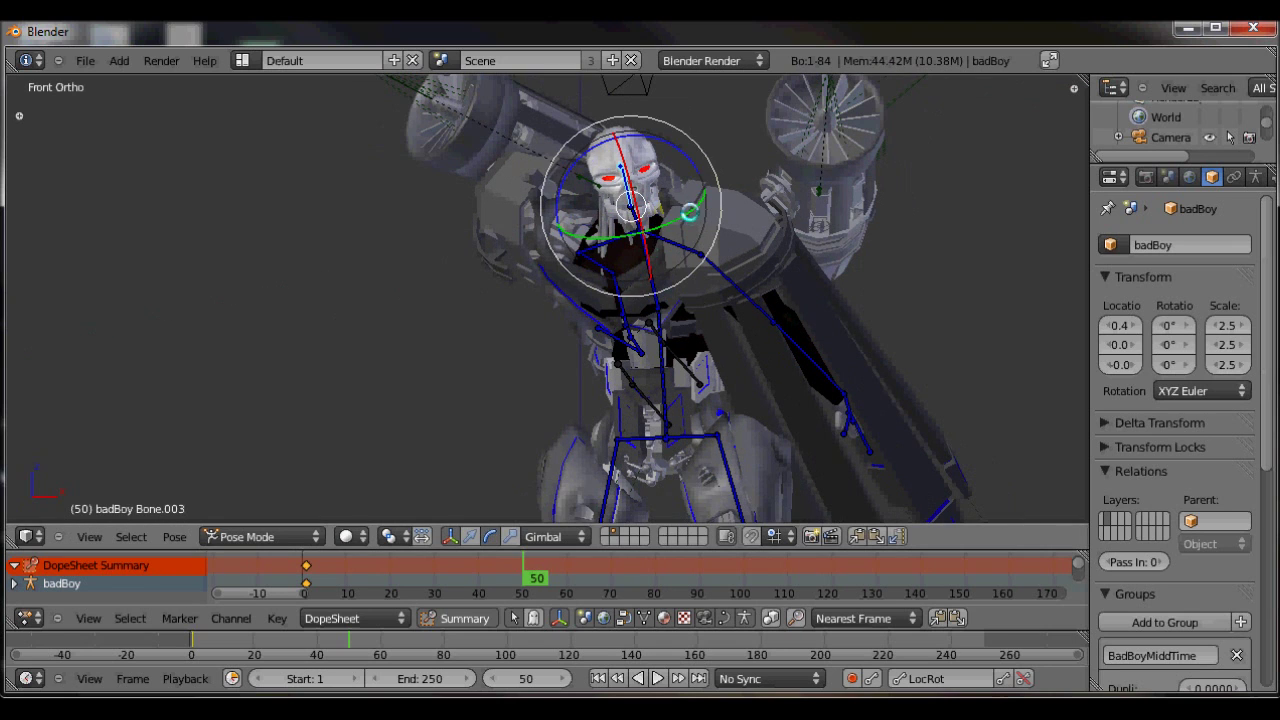
pyautogui.moveTo(692, 162); pyautogui.dragTo(692, 168)
# Step: Insert LocRot keyframes for all badBoy bones at frame 50 and check the pose from an angle and through the camera
pyautogui.press('a')
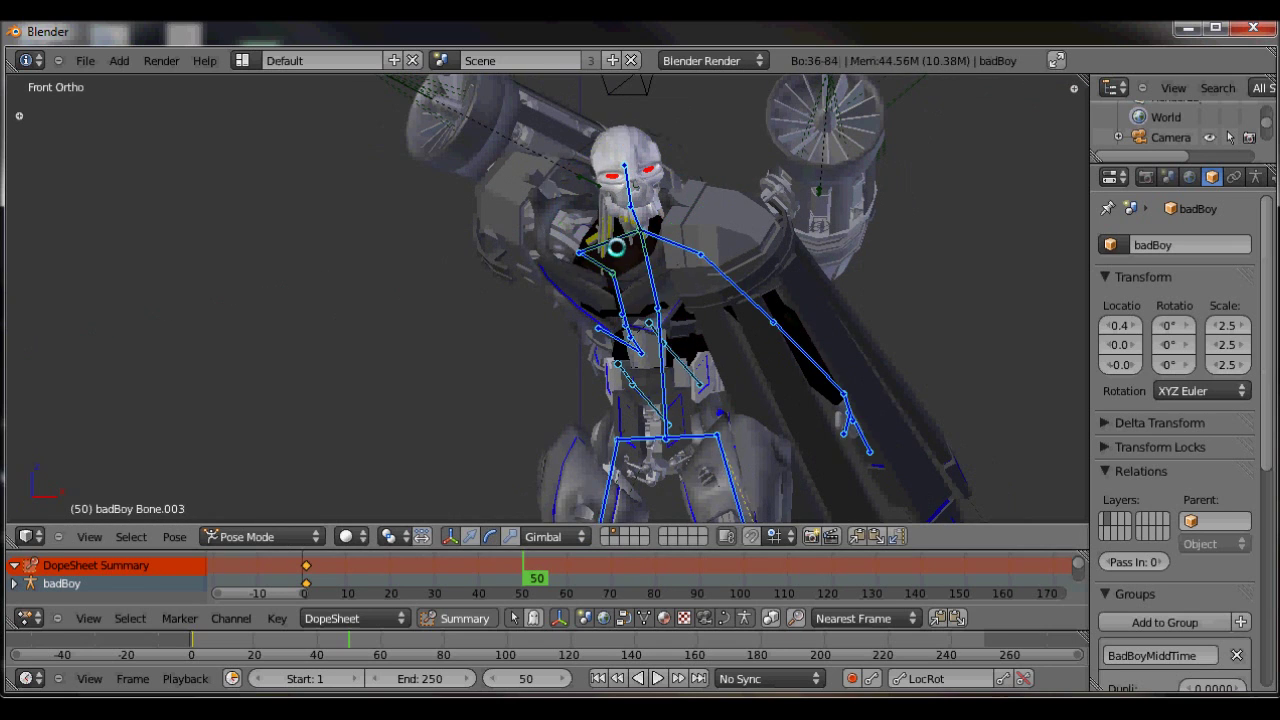
pyautogui.press('i')
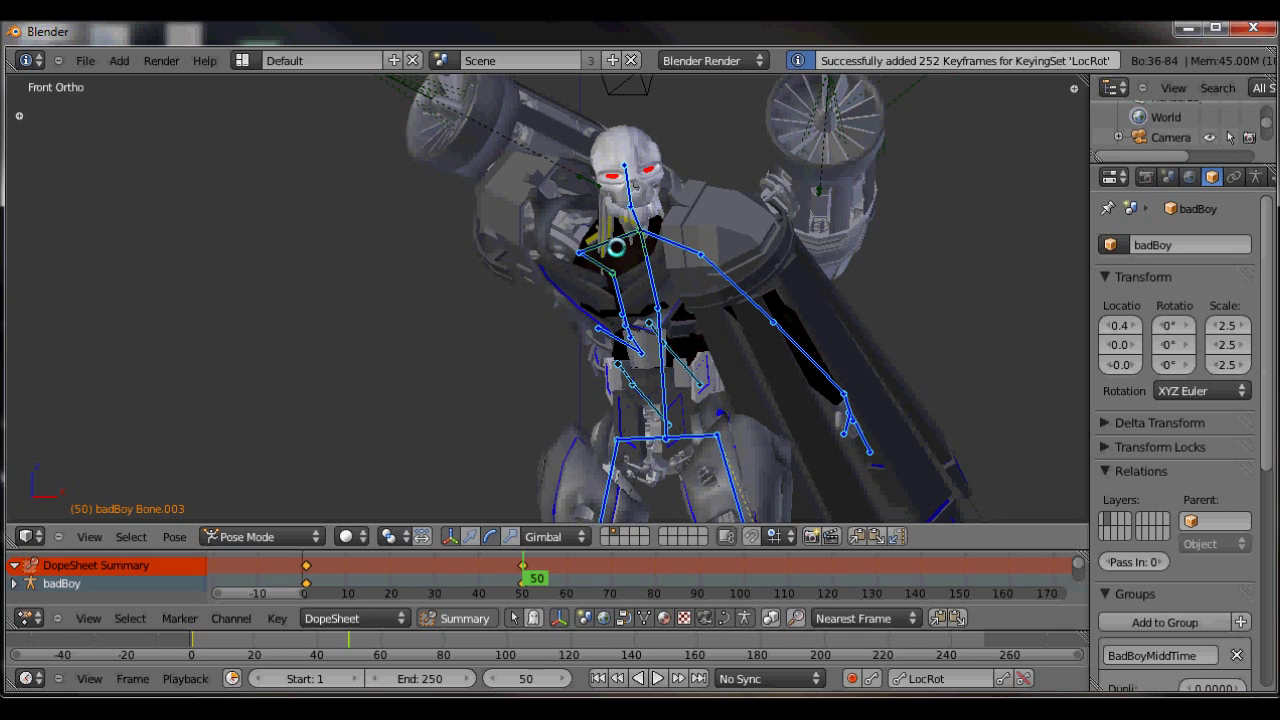
pyautogui.moveTo(608, 357); pyautogui.dragTo(936, 484, button='middle')
pyautogui.moveTo(498, 260); pyautogui.dragTo(591, 54, button='middle')
pyautogui.keyDown('shift'); pyautogui.moveTo(599, 141); pyautogui.dragTo(554, 191, button='middle'); pyautogui.keyUp('shift')
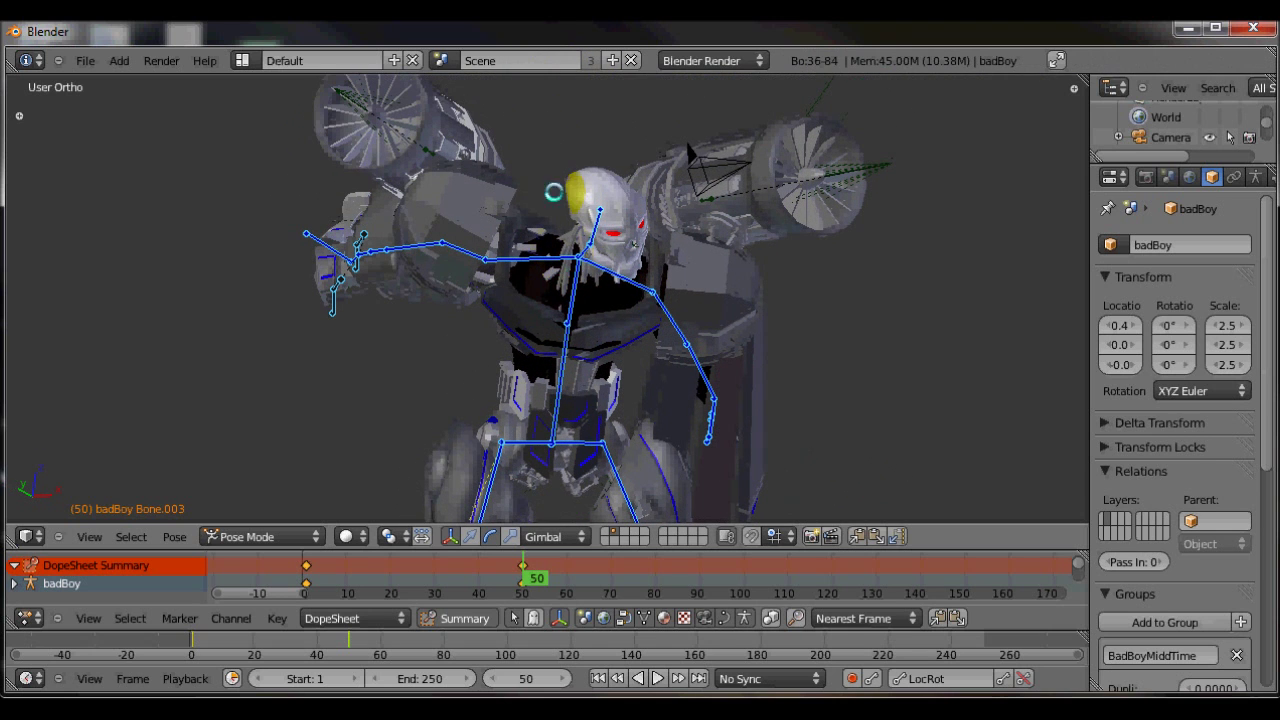
pyautogui.press('KP_0')
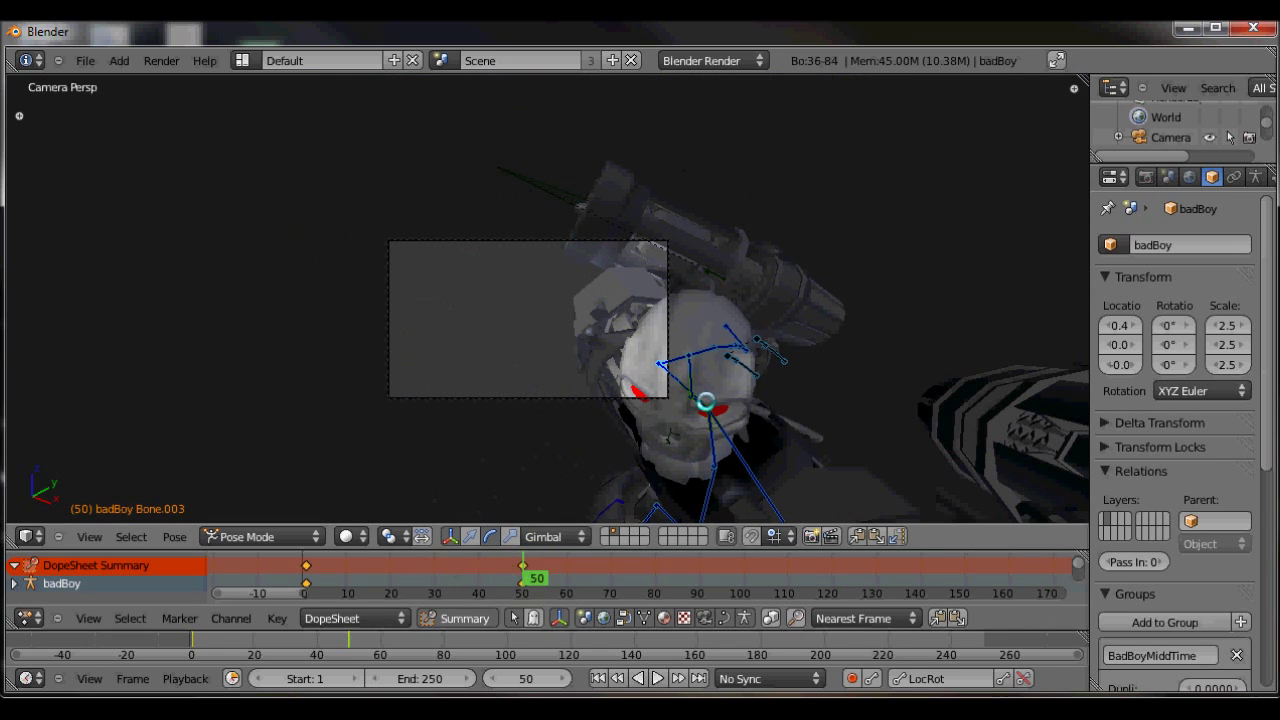
pyautogui.press('i')
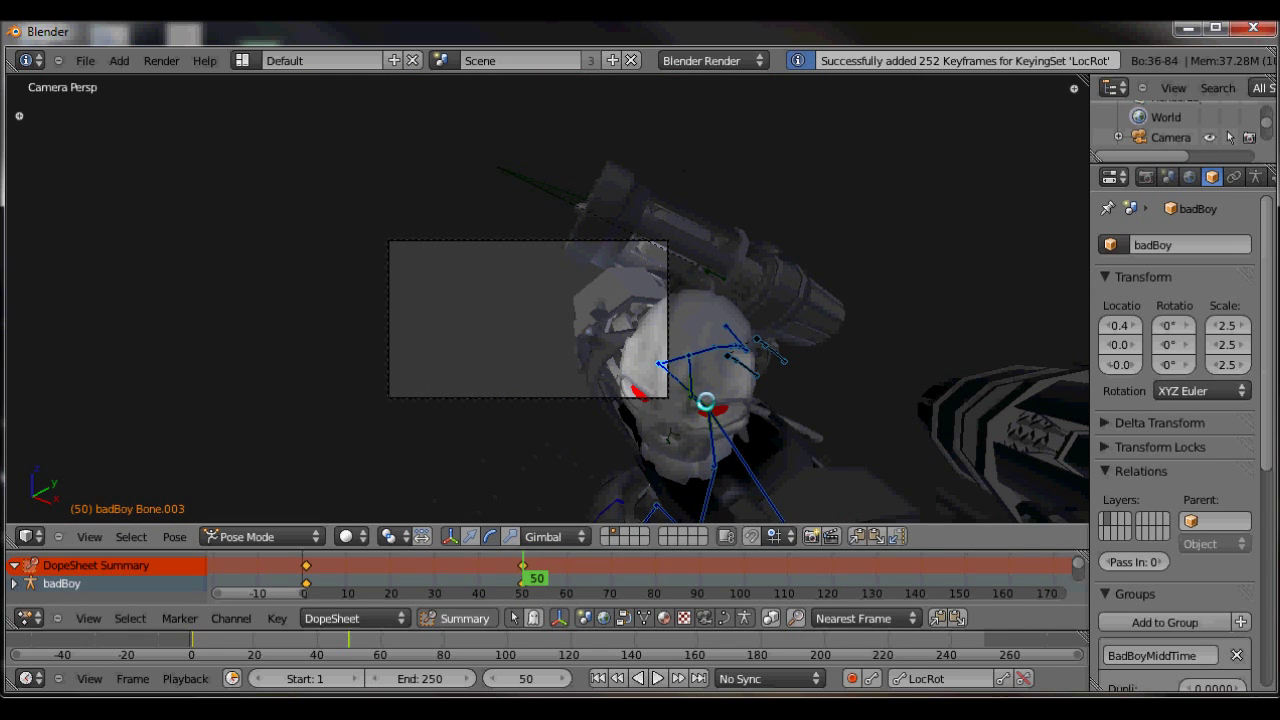
# Step: Scrub back to frame 48 and compare the pose in the front and camera views
pyautogui.click(519, 558)
pyautogui.moveTo(519, 558)
pyautogui.mouseDown()
pyautogui.moveTo(312, 562)
pyautogui.moveTo(555, 562)
pyautogui.moveTo(370, 566)
pyautogui.moveTo(513, 565)
pyautogui.mouseUp()
pyautogui.press('KP_1')
pyautogui.press('KP_0')
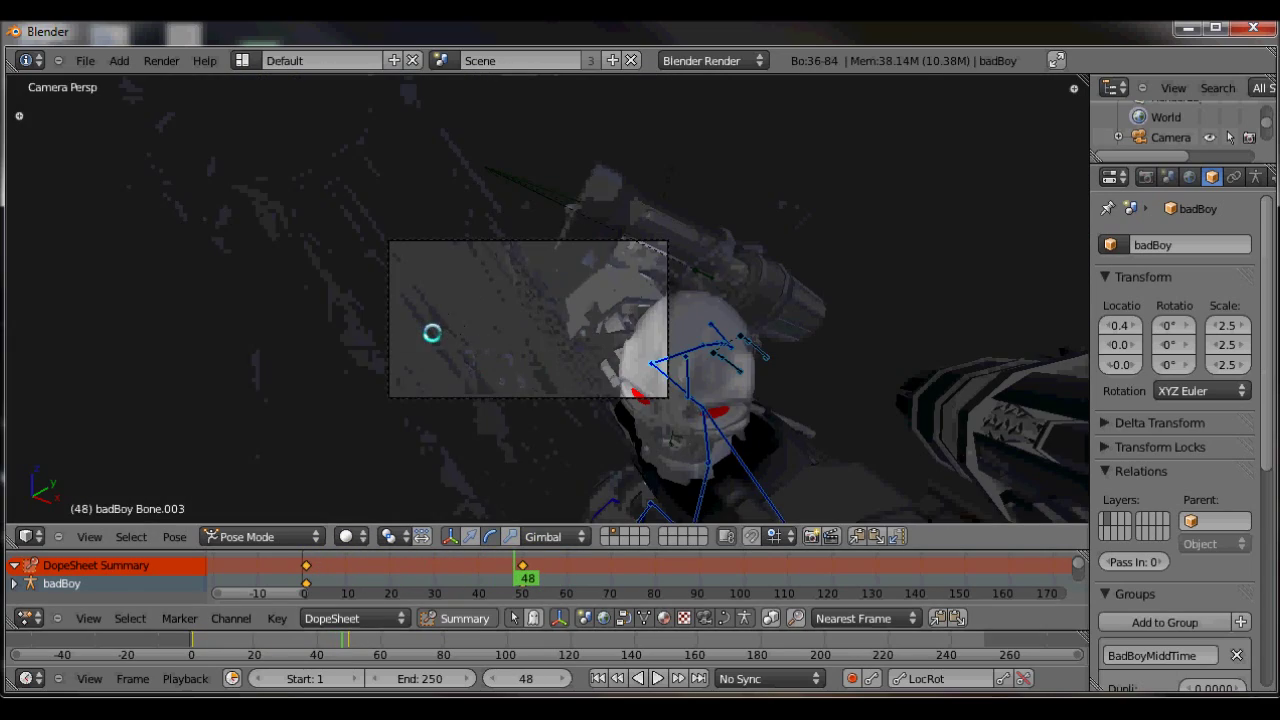
# Step: Select the camera and, at frame 59, move it so the character's head sits inside the frame
pyautogui.rightClick(460, 396)
pyautogui.moveTo(524, 578); pyautogui.dragTo(562, 572)
pyautogui.press('g')
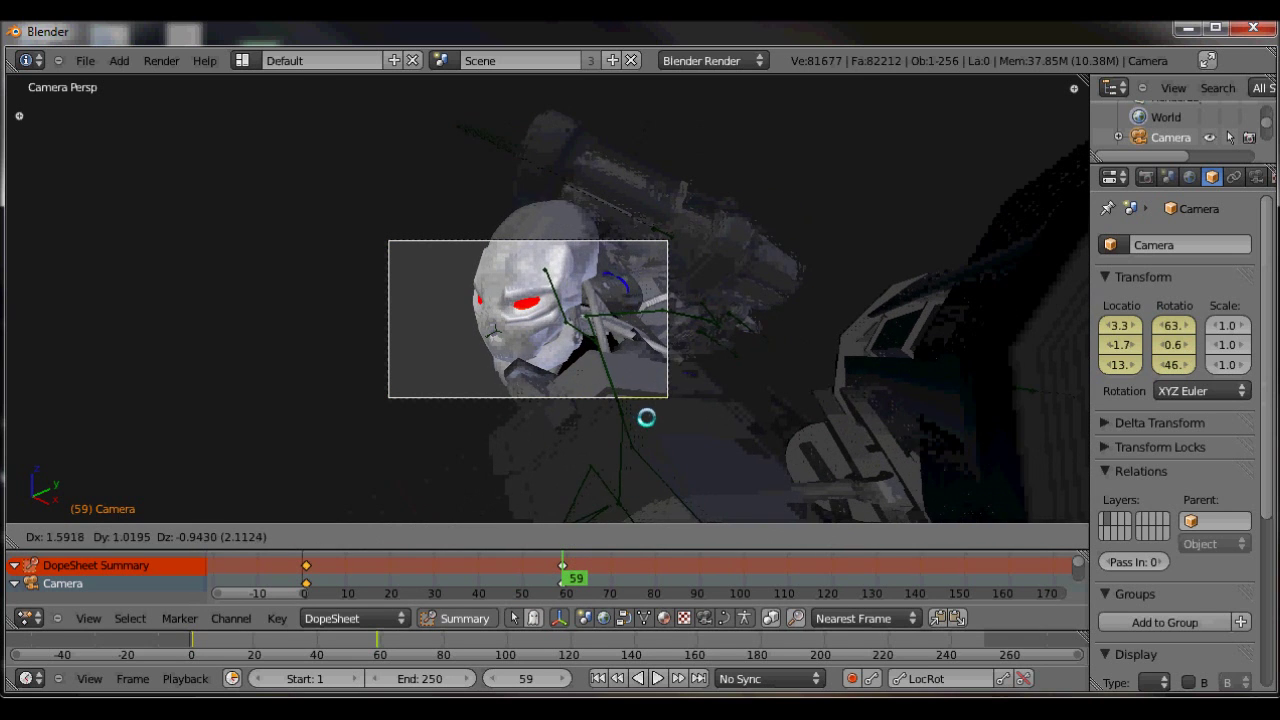
pyautogui.click(646, 418)
# Step: Pull the camera back about 0.45 along its local Z axis and insert a LocRot keyframe at frame 59
pyautogui.press('g')
pyautogui.press('z')
pyautogui.press('z')
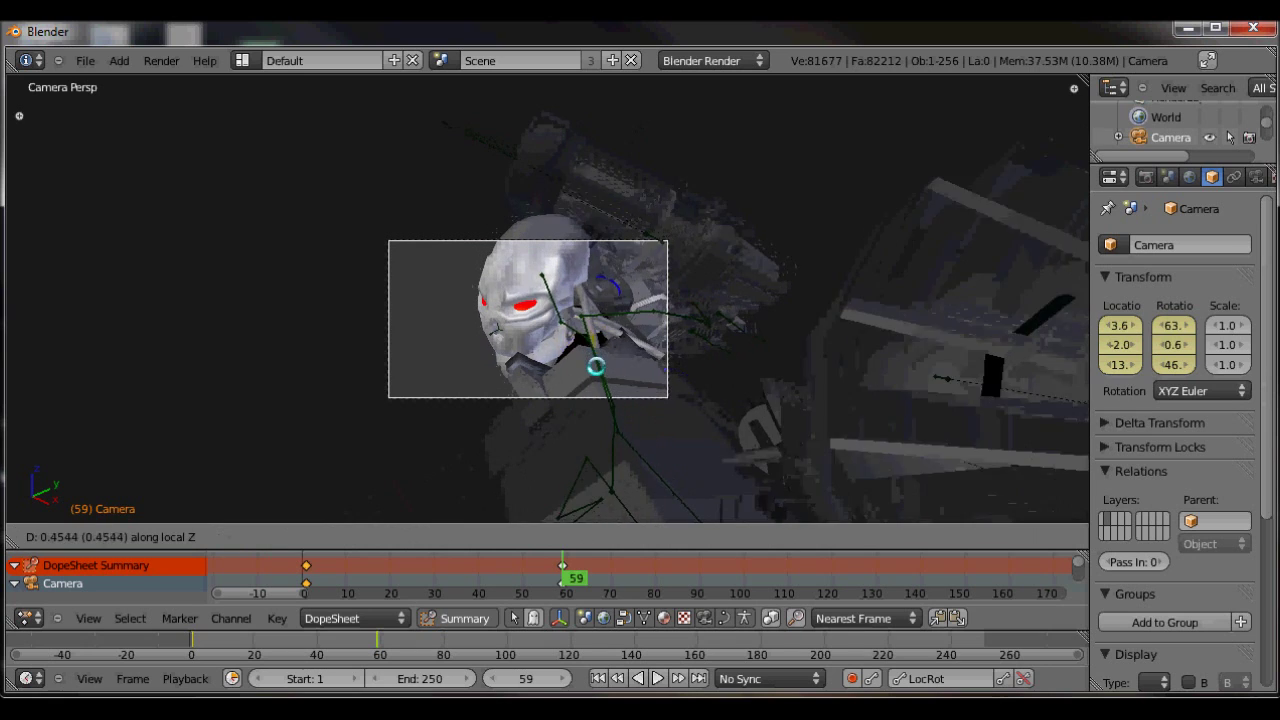
pyautogui.click(595, 366)
pyautogui.press('i')
pyautogui.scroll(3, 580, 366)
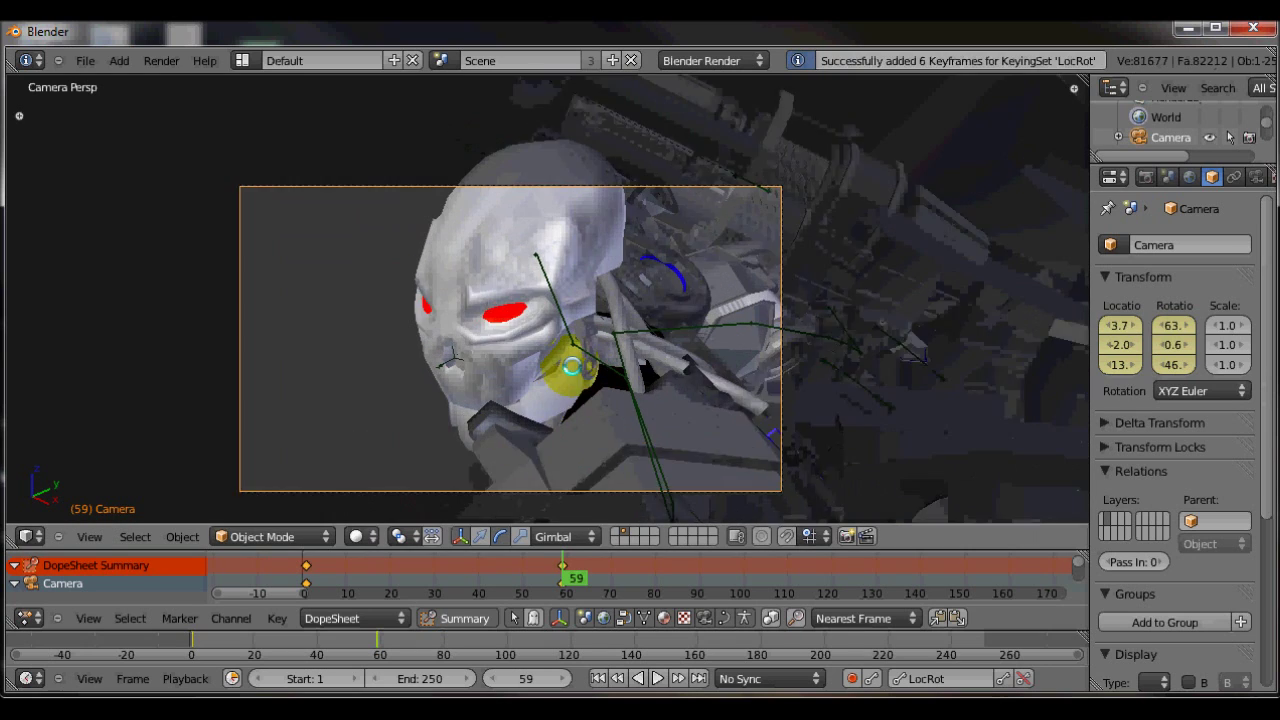
# Step: Scrub the shot between frames 1 and 59 through the camera, stop at frame 31, and examine the character from the front
pyautogui.moveTo(553, 563); pyautogui.dragTo(307, 576)
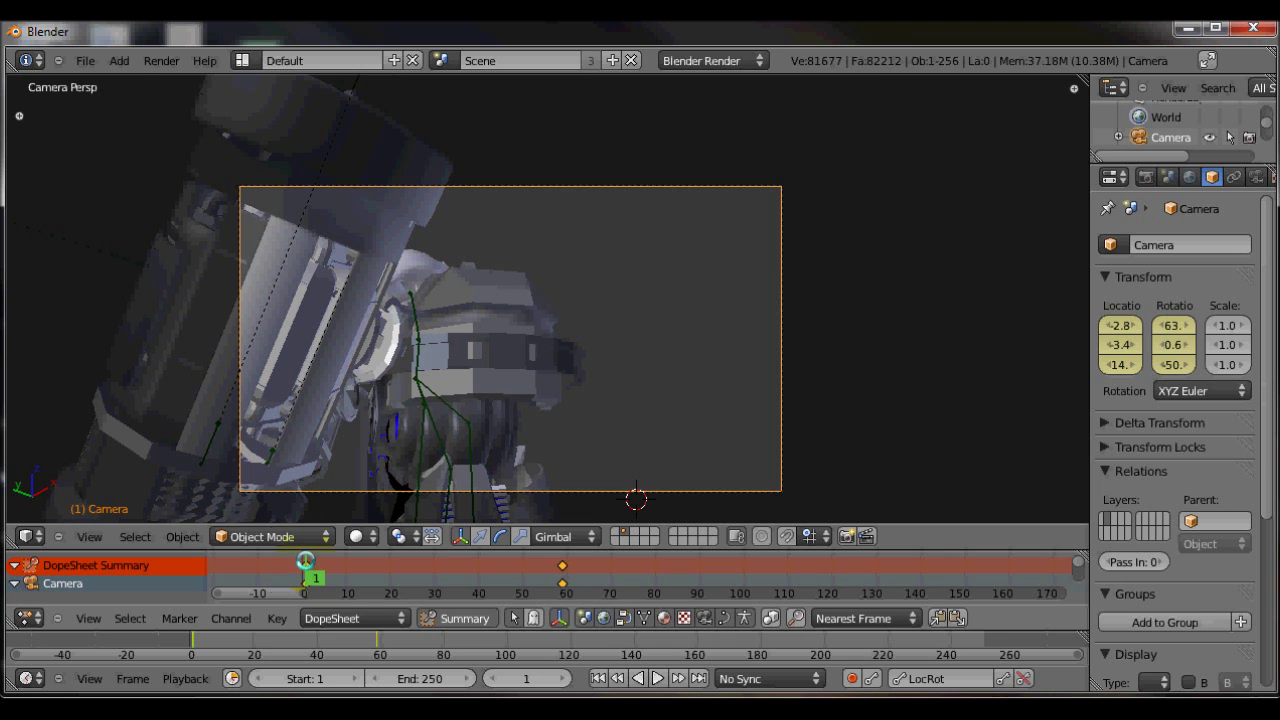
pyautogui.moveTo(305, 561); pyautogui.dragTo(563, 565)
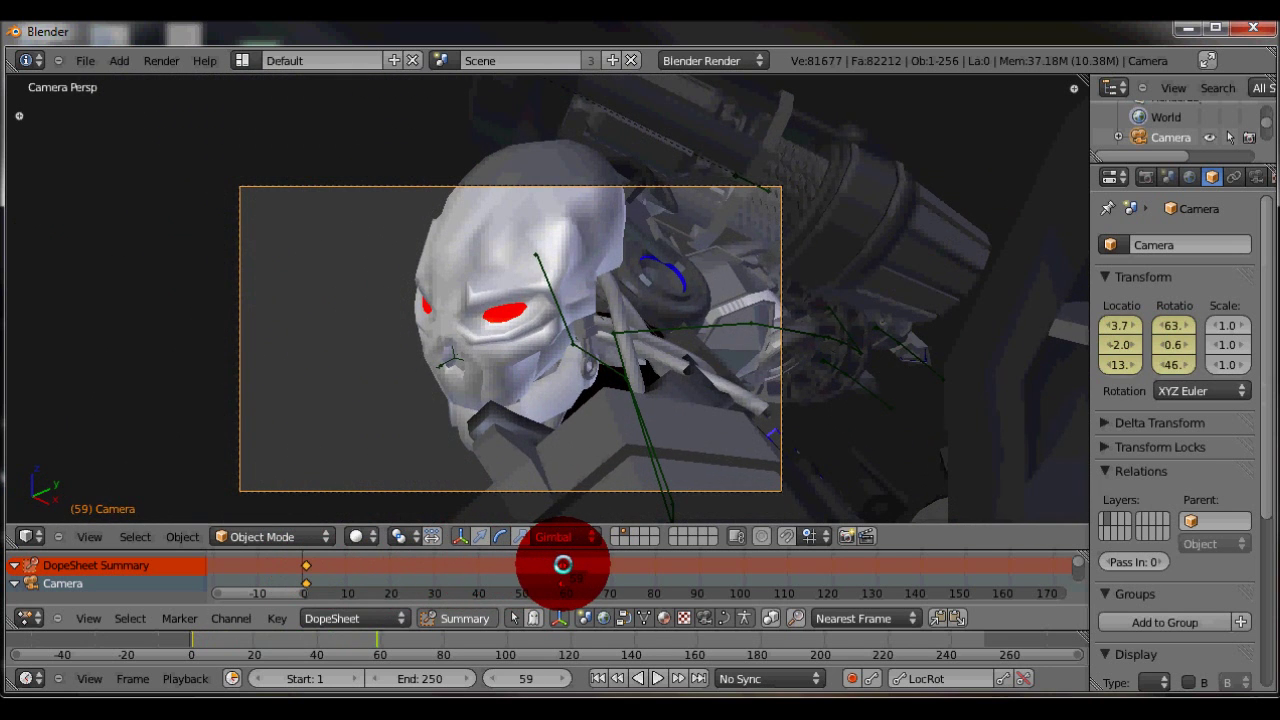
pyautogui.moveTo(563, 565); pyautogui.dragTo(438, 568)
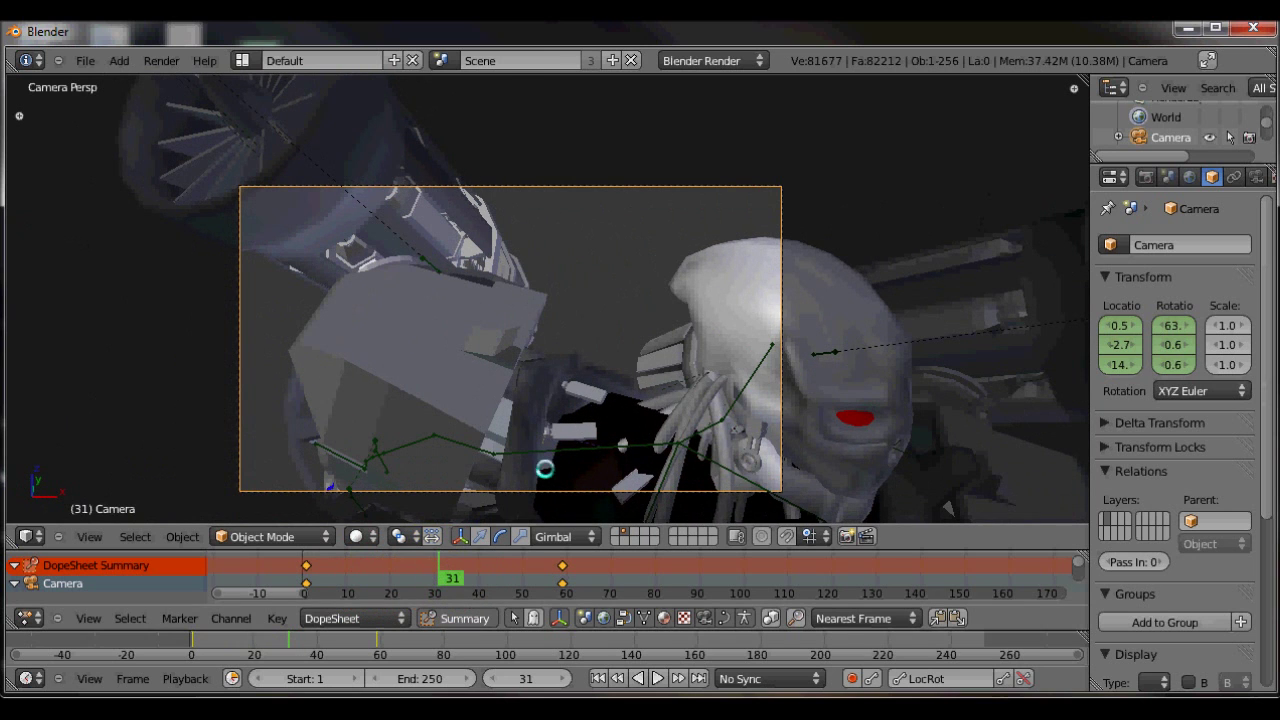
pyautogui.press('KP_0')
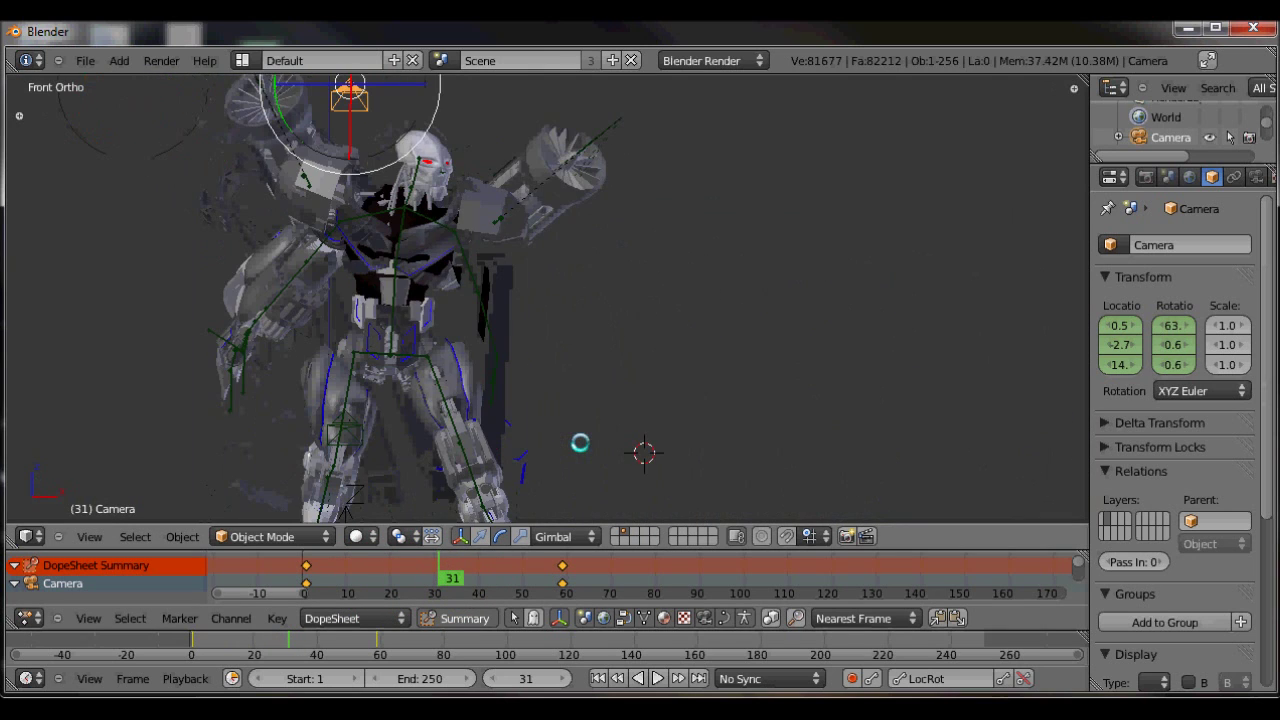
pyautogui.scroll(2, 380, 243)
pyautogui.scroll(-2, 403, 256)
pyautogui.keyDown('shift'); pyautogui.moveTo(412, 221); pyautogui.dragTo(414, 262, button='middle'); pyautogui.keyUp('shift')
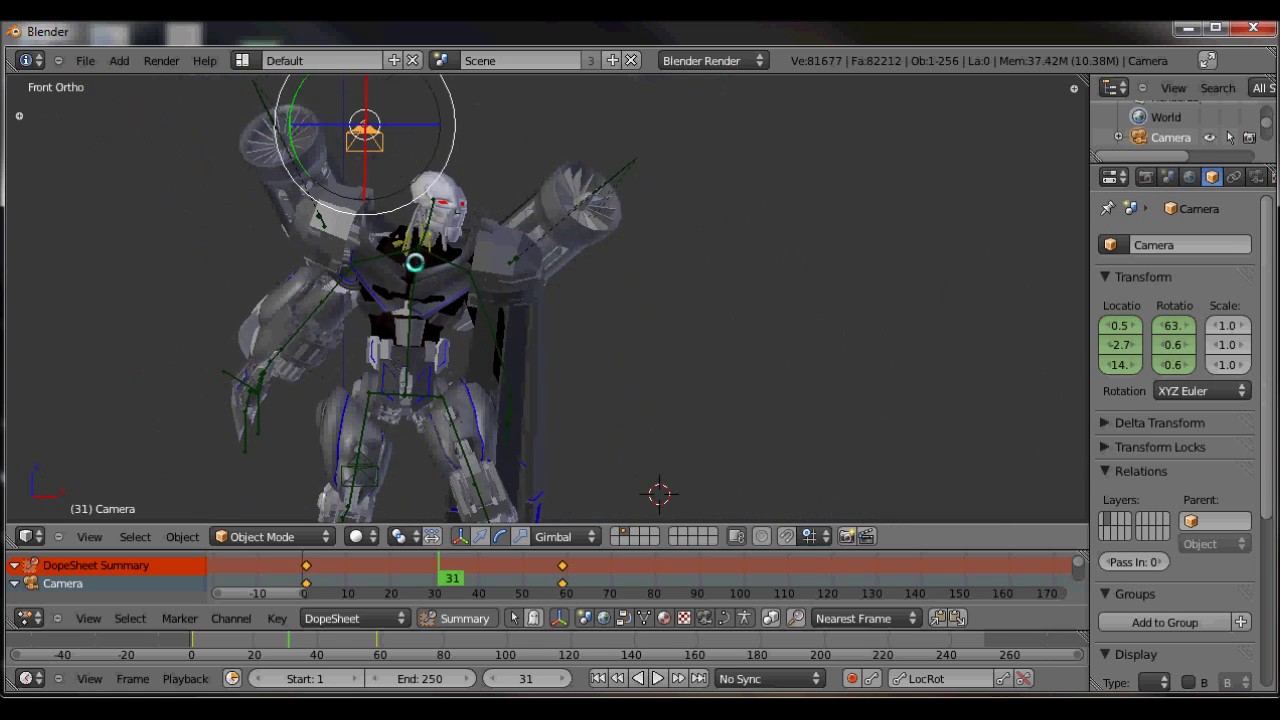
pyautogui.scroll(3, 418, 247)
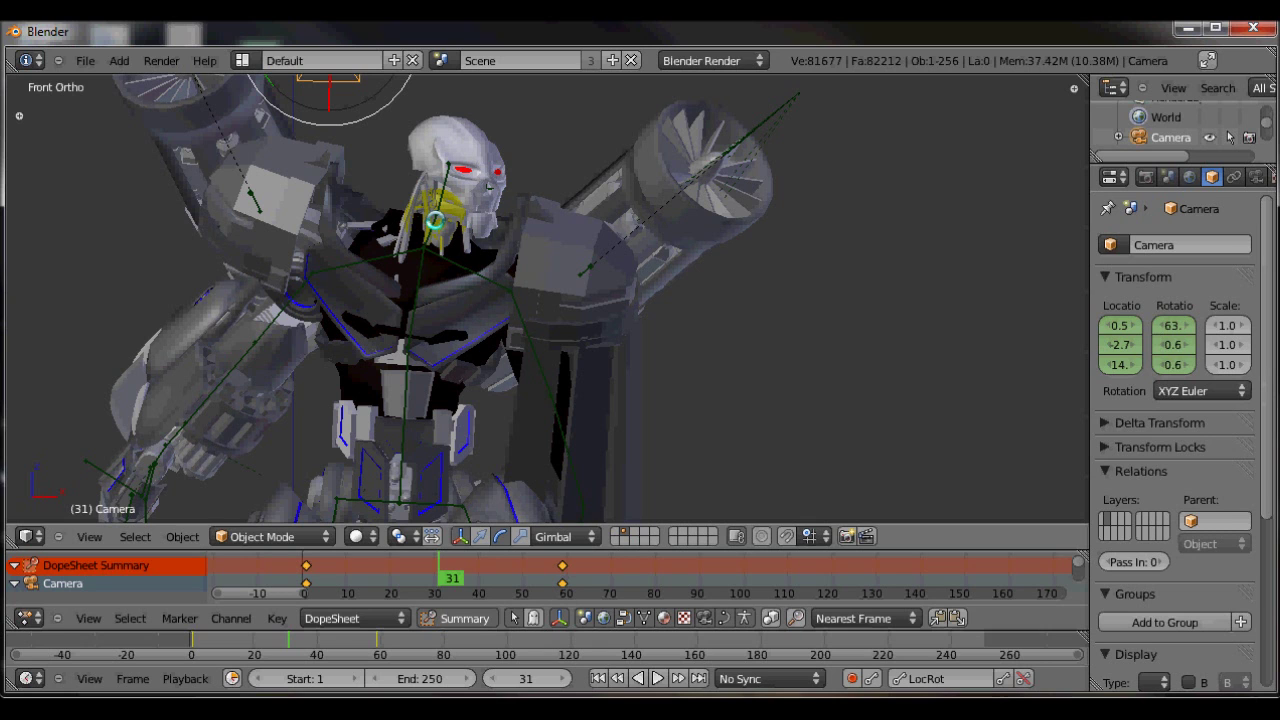
# Step: Select the neck bone (Bone.002) of badBoy and, at frame 19, rotate it to bring the lowered head more upright
pyautogui.rightClick(488, 186)
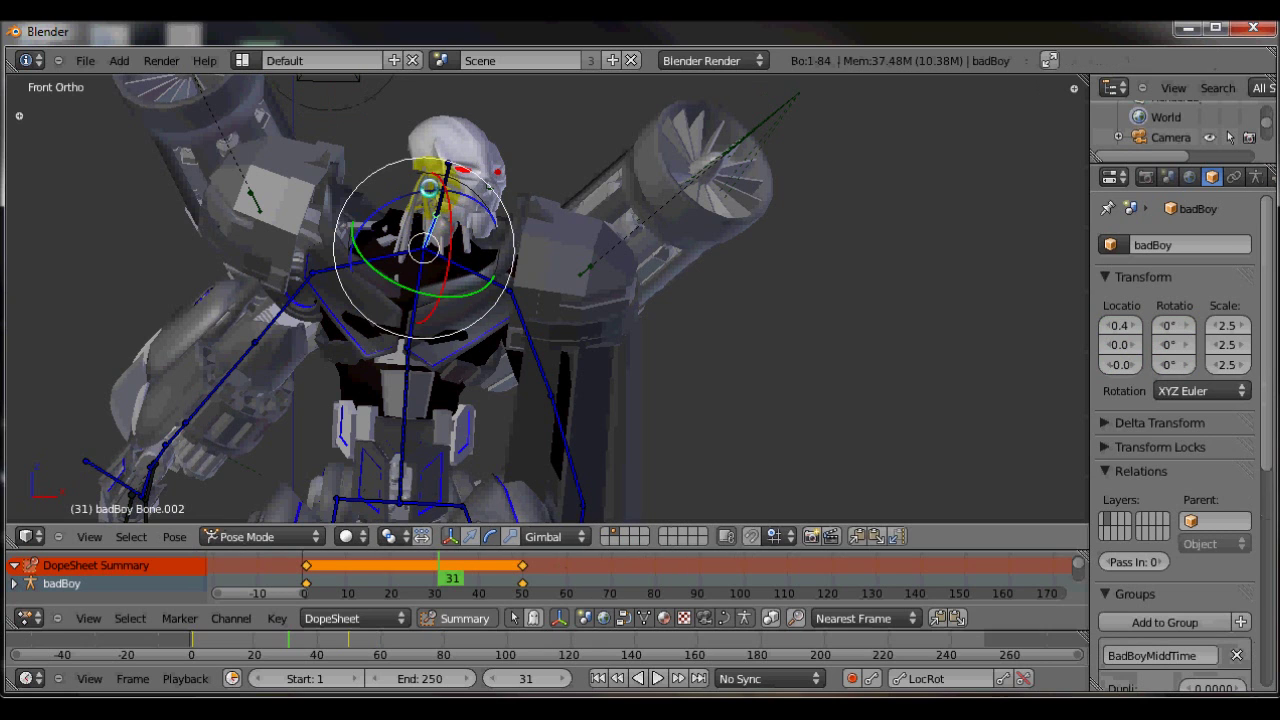
pyautogui.moveTo(488, 190); pyautogui.dragTo(478, 180)
pyautogui.click(386, 565)
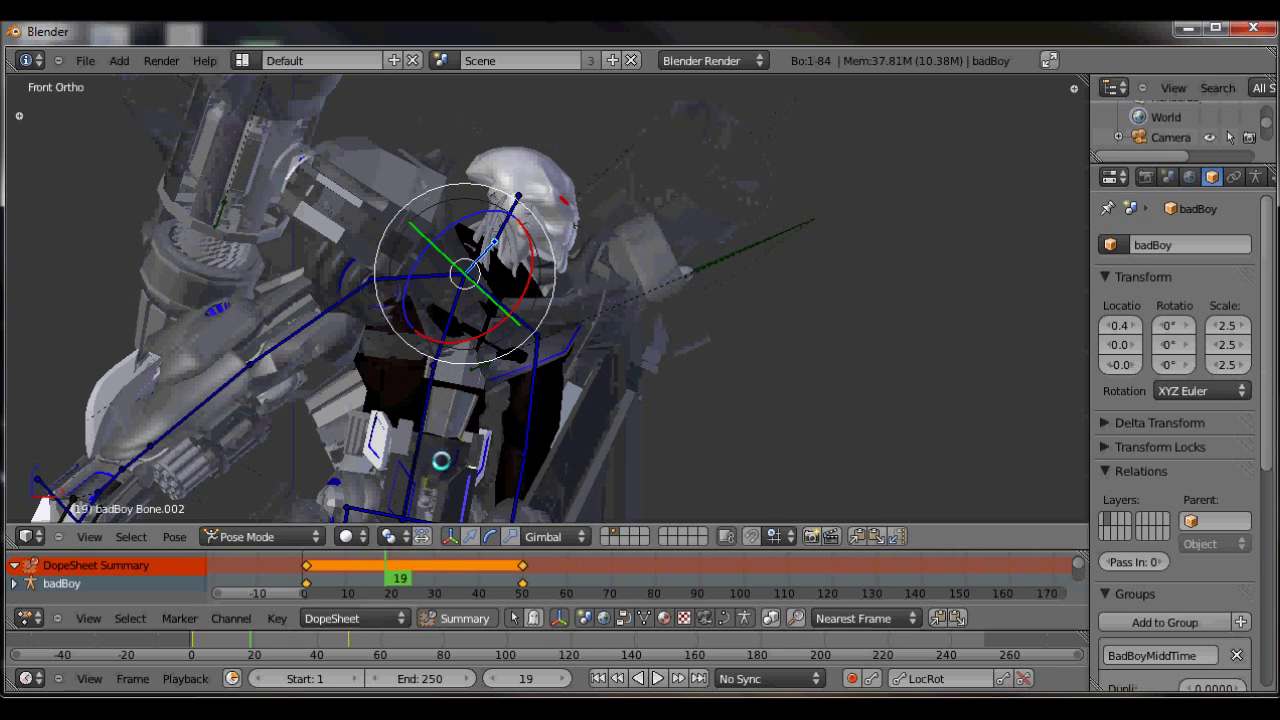
pyautogui.moveTo(488, 218); pyautogui.dragTo(456, 256)
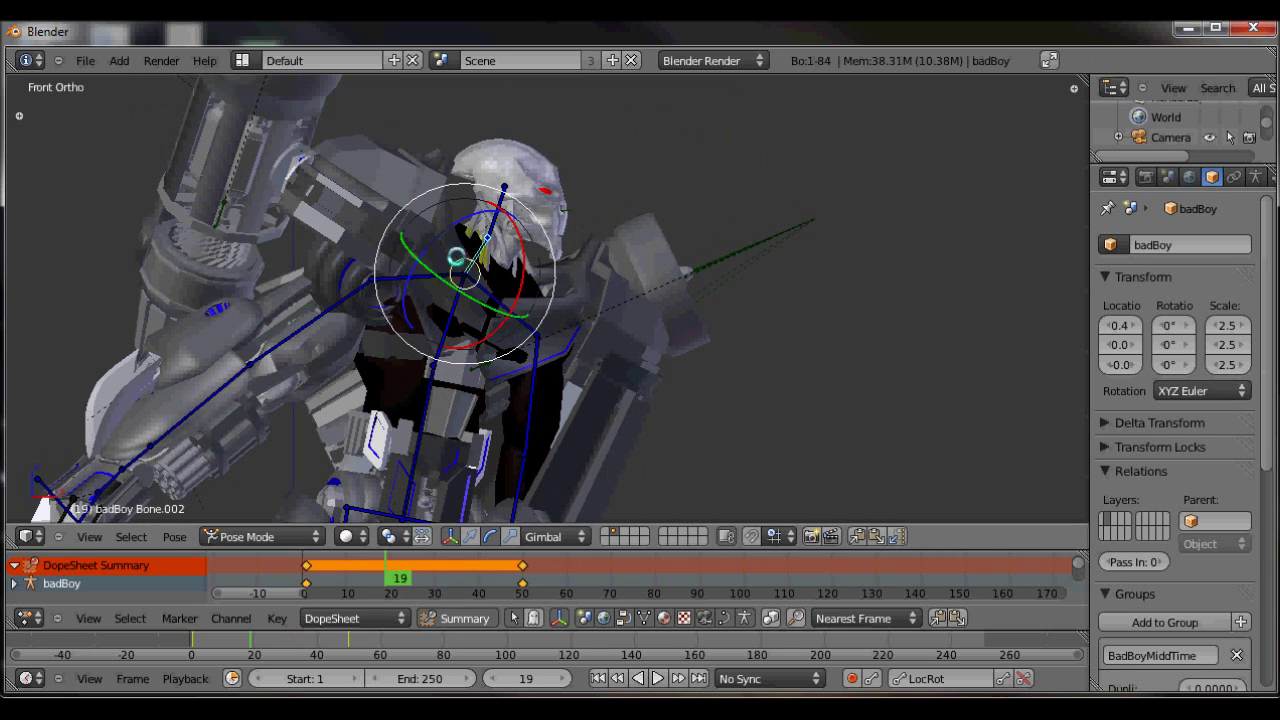
pyautogui.moveTo(503, 309); pyautogui.dragTo(484, 321)
pyautogui.moveTo(481, 217); pyautogui.dragTo(502, 276)
# Step: Rotate the head bone (Bone.003) until the face looks straight ahead and insert a LocRot keyframe on neck and head at frame 19
pyautogui.rightClick(500, 216)
pyautogui.moveTo(482, 174); pyautogui.dragTo(462, 178)
pyautogui.moveTo(507, 217); pyautogui.dragTo(505, 217)
pyautogui.moveTo(545, 259); pyautogui.dragTo(483, 241)
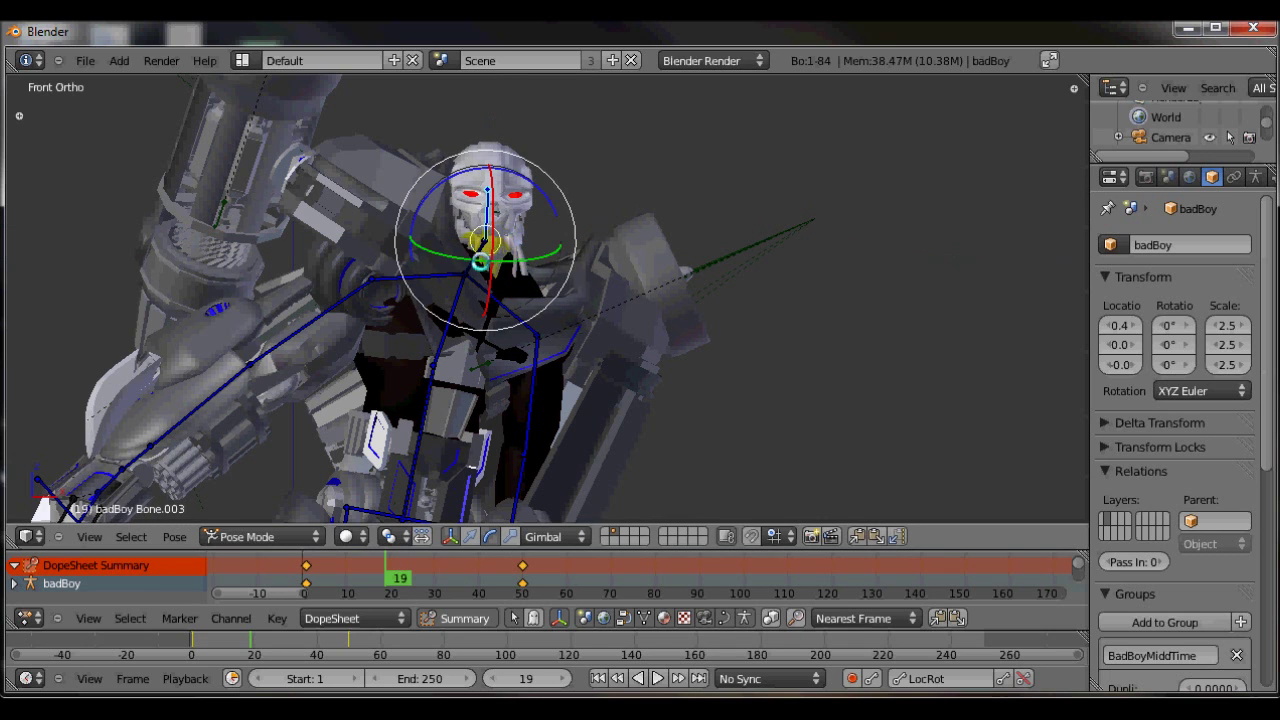
pyautogui.press('i')
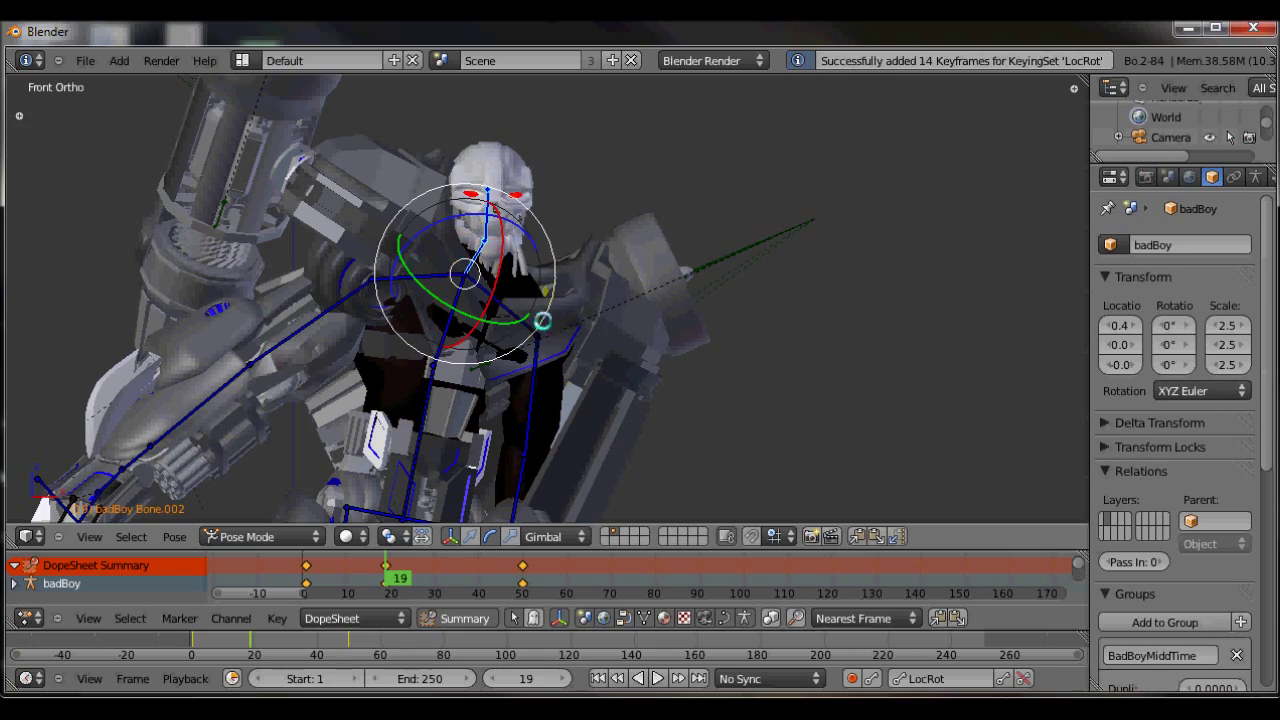
# Step: Select the CHEST bone and, at frame 27, rotate it to turn the upper body further round
pyautogui.click(362, 562)
pyautogui.moveTo(362, 562)
pyautogui.mouseDown()
pyautogui.moveTo(314, 557)
pyautogui.moveTo(503, 563)
pyautogui.moveTo(300, 574)
pyautogui.moveTo(491, 563)
pyautogui.moveTo(337, 563)
pyautogui.moveTo(523, 571)
pyautogui.moveTo(300, 566)
pyautogui.moveTo(386, 568)
pyautogui.mouseUp()
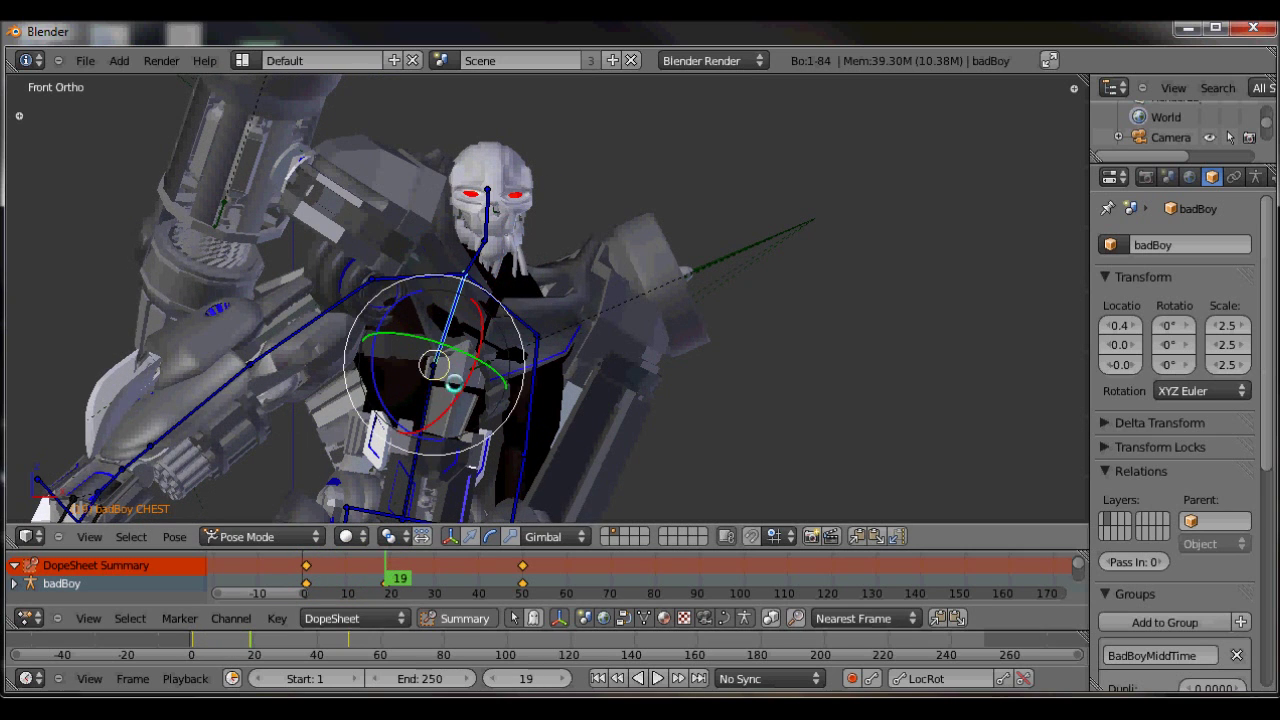
pyautogui.moveTo(394, 556); pyautogui.dragTo(421, 566)
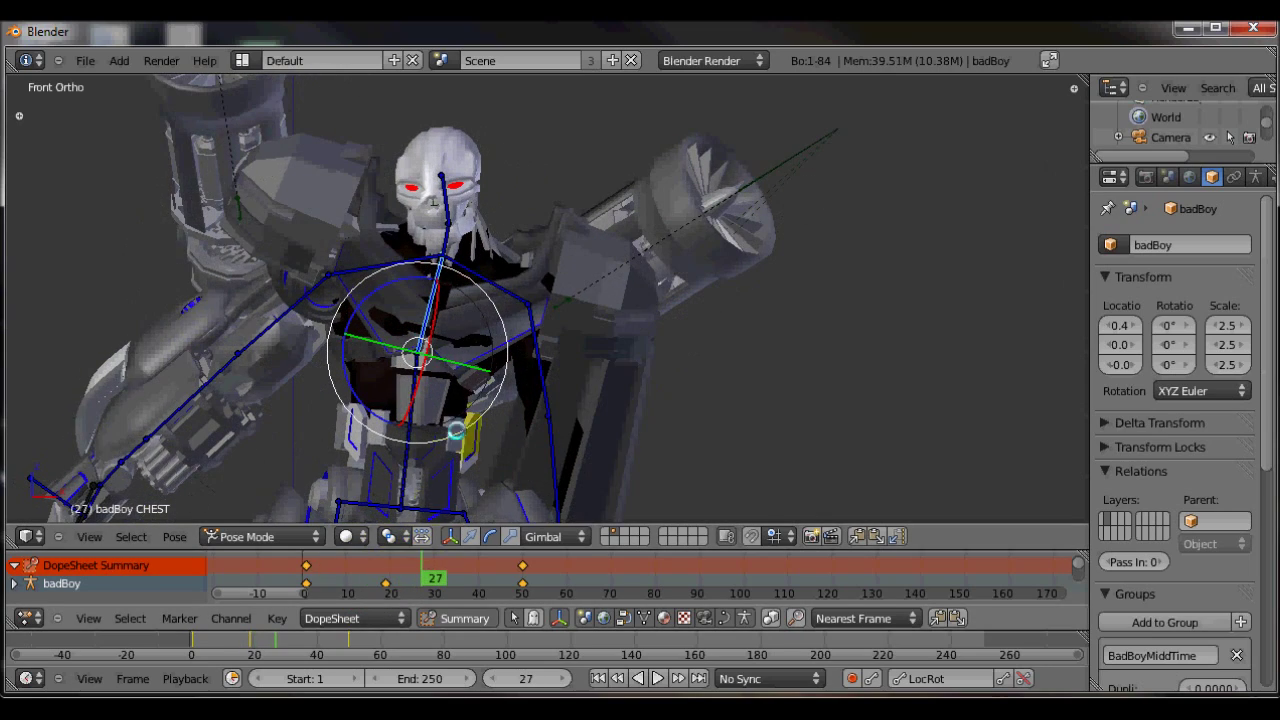
pyautogui.moveTo(470, 364); pyautogui.dragTo(412, 275)
# Step: Rotate the neck and head bones to face forward, and insert a LocRot keyframe on head, neck and chest at frame 27
pyautogui.rightClick(432, 242)
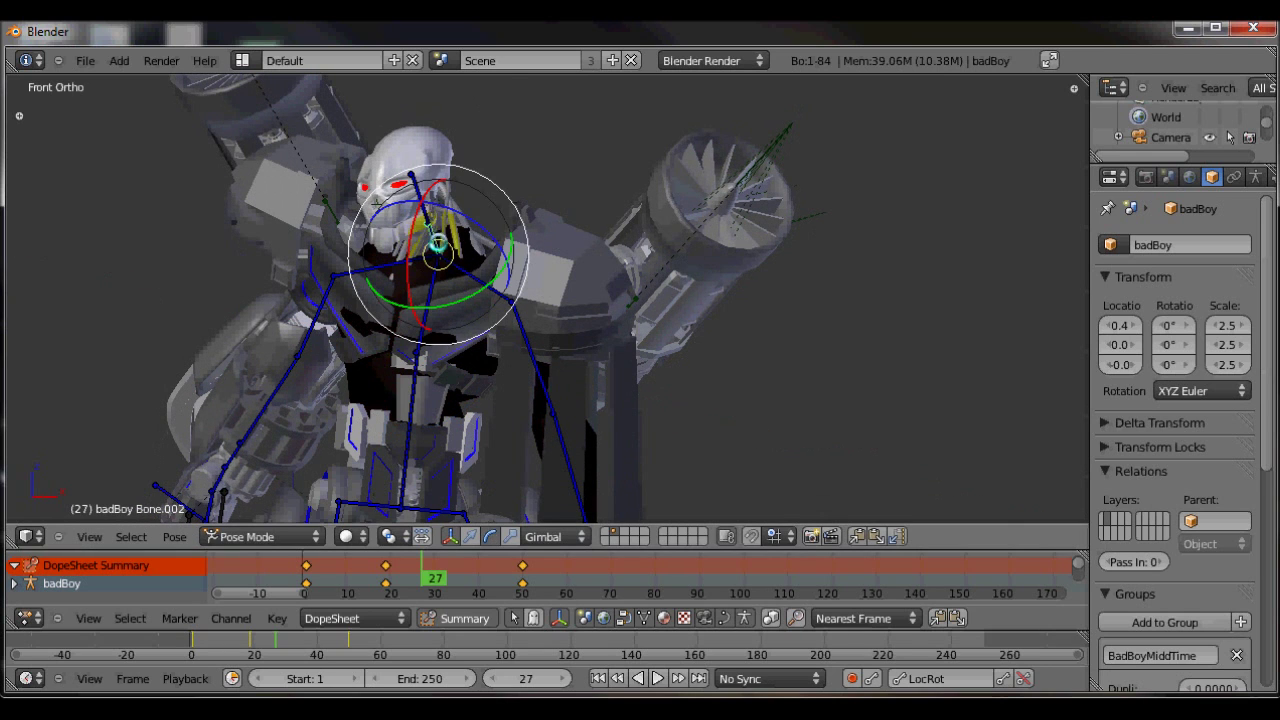
pyautogui.moveTo(464, 222)
pyautogui.mouseDown()
pyautogui.moveTo(440, 251)
pyautogui.moveTo(458, 230)
pyautogui.mouseUp()
pyautogui.moveTo(494, 179); pyautogui.dragTo(495, 185)
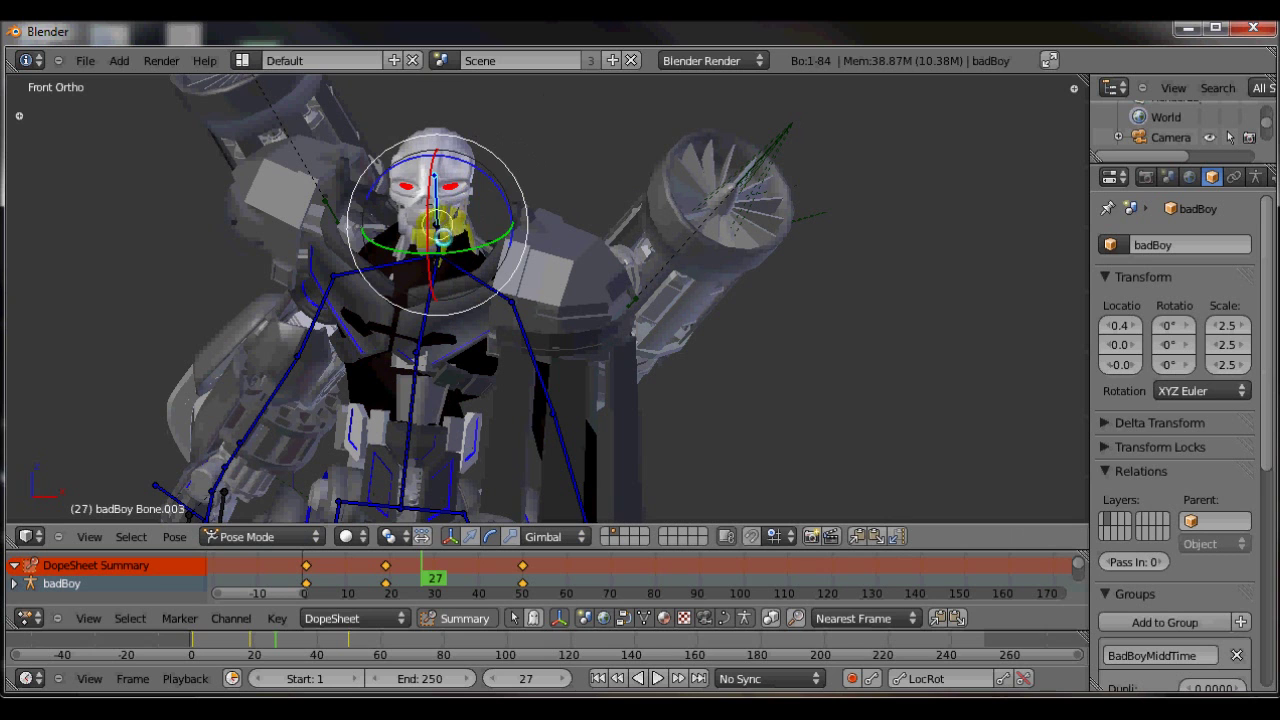
pyautogui.rightClick(441, 264)
pyautogui.rightClick(429, 290)
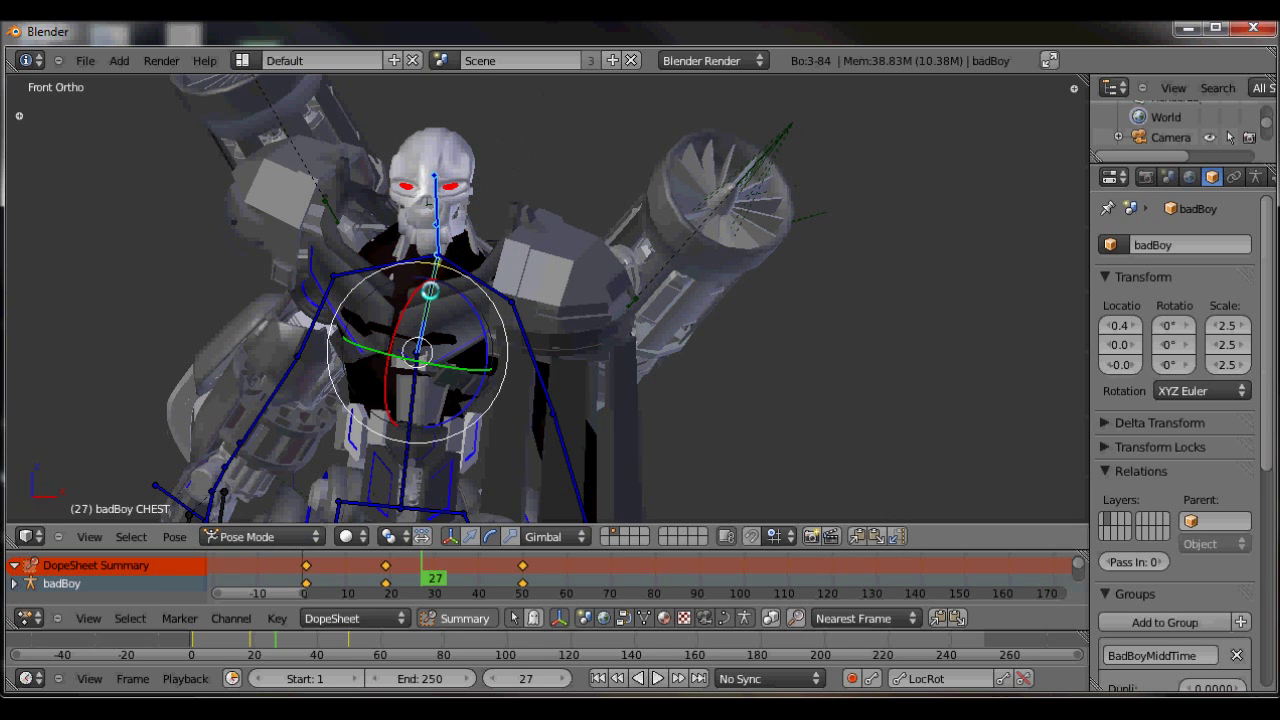
pyautogui.press('i')
# Step: Scrub between frames 19 and 27 to compare the poses, and select the neck and head bones at frame 27
pyautogui.moveTo(430, 566); pyautogui.dragTo(386, 564)
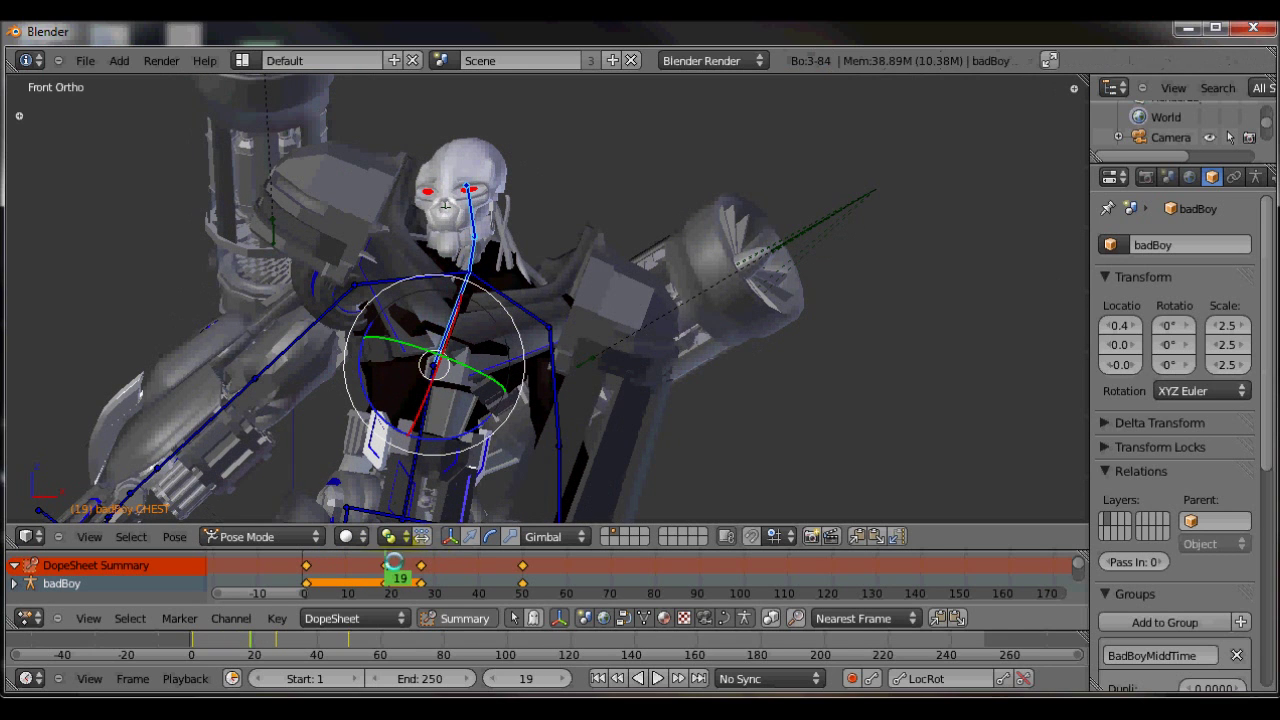
pyautogui.moveTo(386, 564); pyautogui.dragTo(422, 561)
pyautogui.rightClick(435, 153)
pyautogui.rightClick(441, 243)
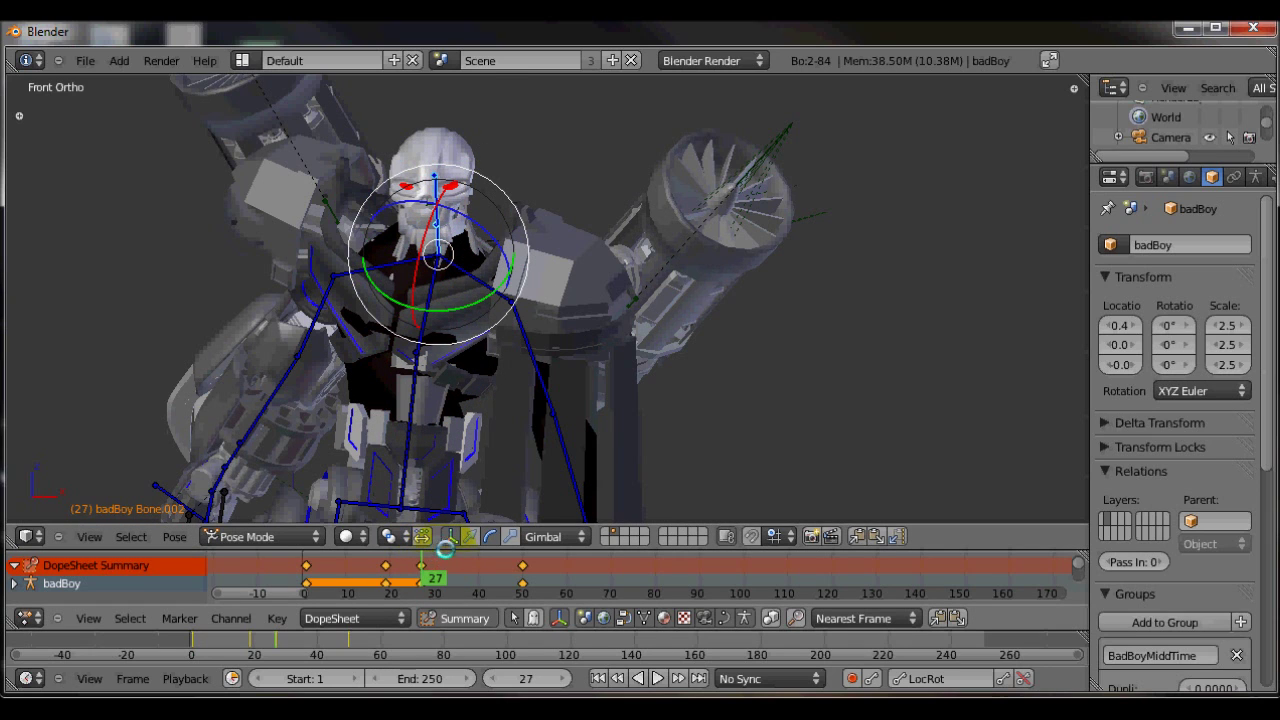
# Step: Enlarge the Dope Sheet and expand badBoy's Action.001 to list the Bone.002 and Bone.003 channels
pyautogui.moveTo(448, 549); pyautogui.dragTo(440, 427)
pyautogui.moveTo(383, 457)
pyautogui.mouseDown()
pyautogui.moveTo(323, 458)
pyautogui.moveTo(385, 458)
pyautogui.mouseUp()
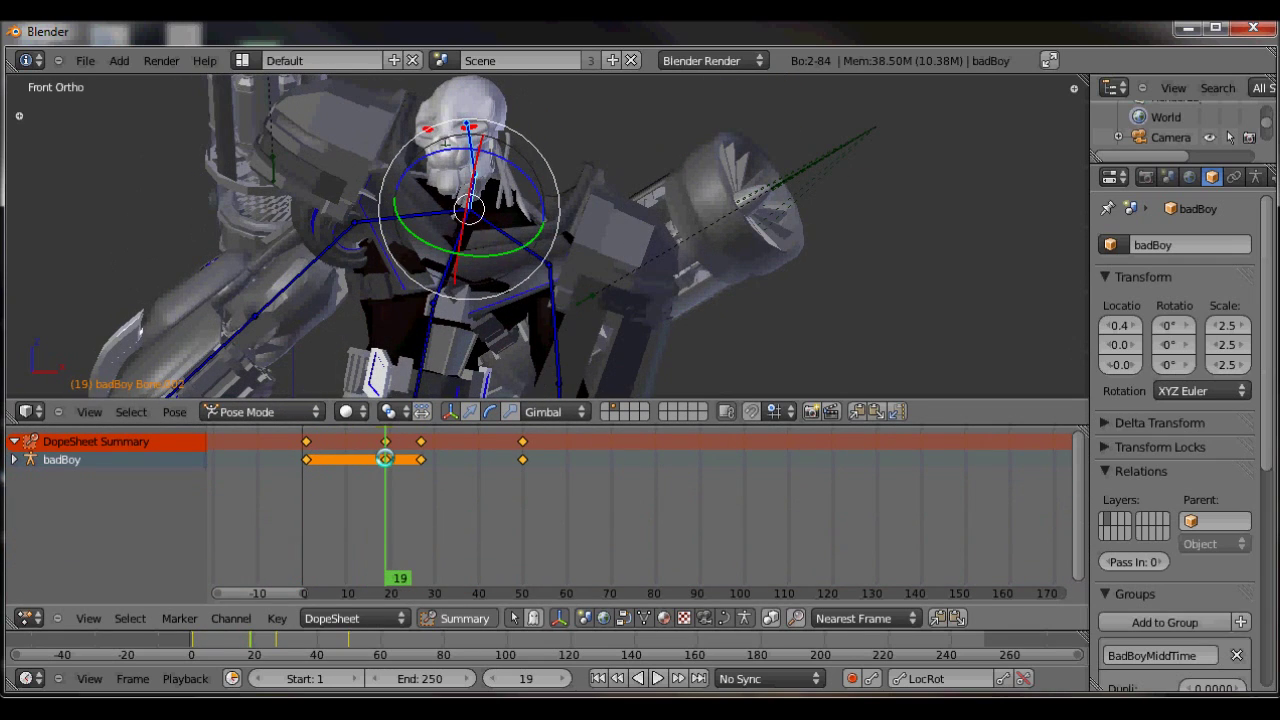
pyautogui.moveTo(390, 458); pyautogui.dragTo(420, 458)
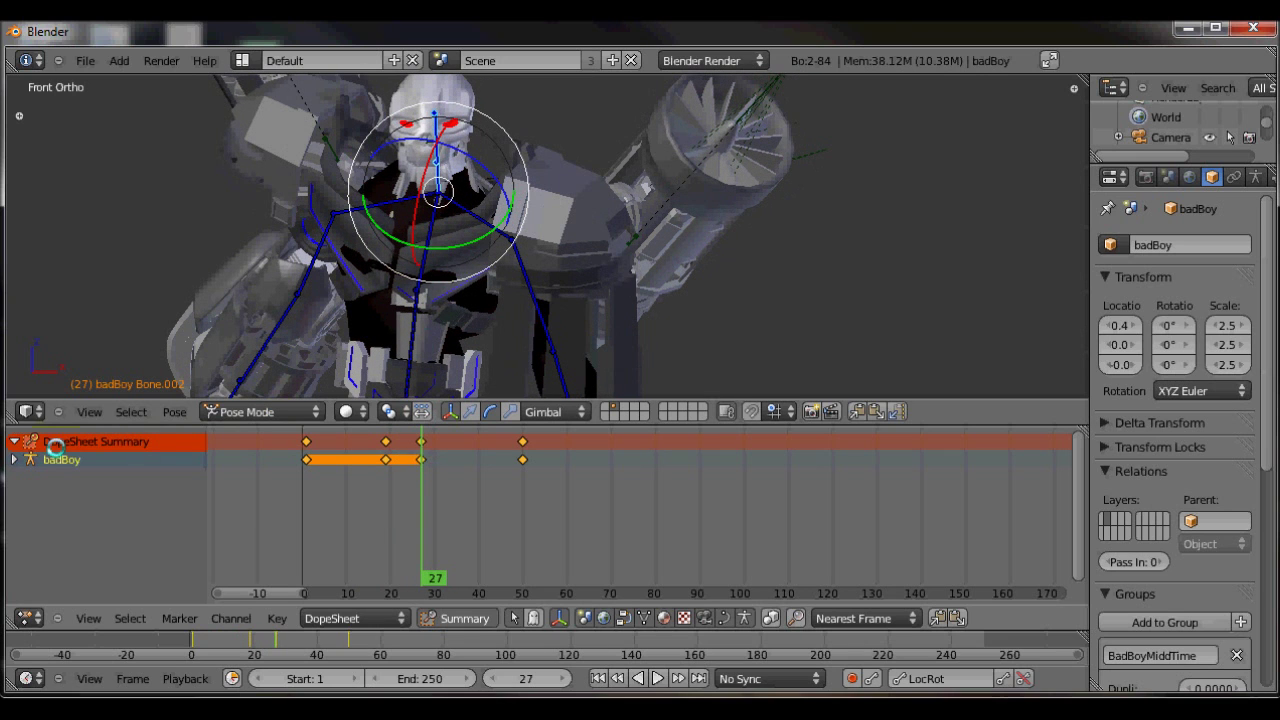
pyautogui.click(14, 459)
pyautogui.click(21, 477)
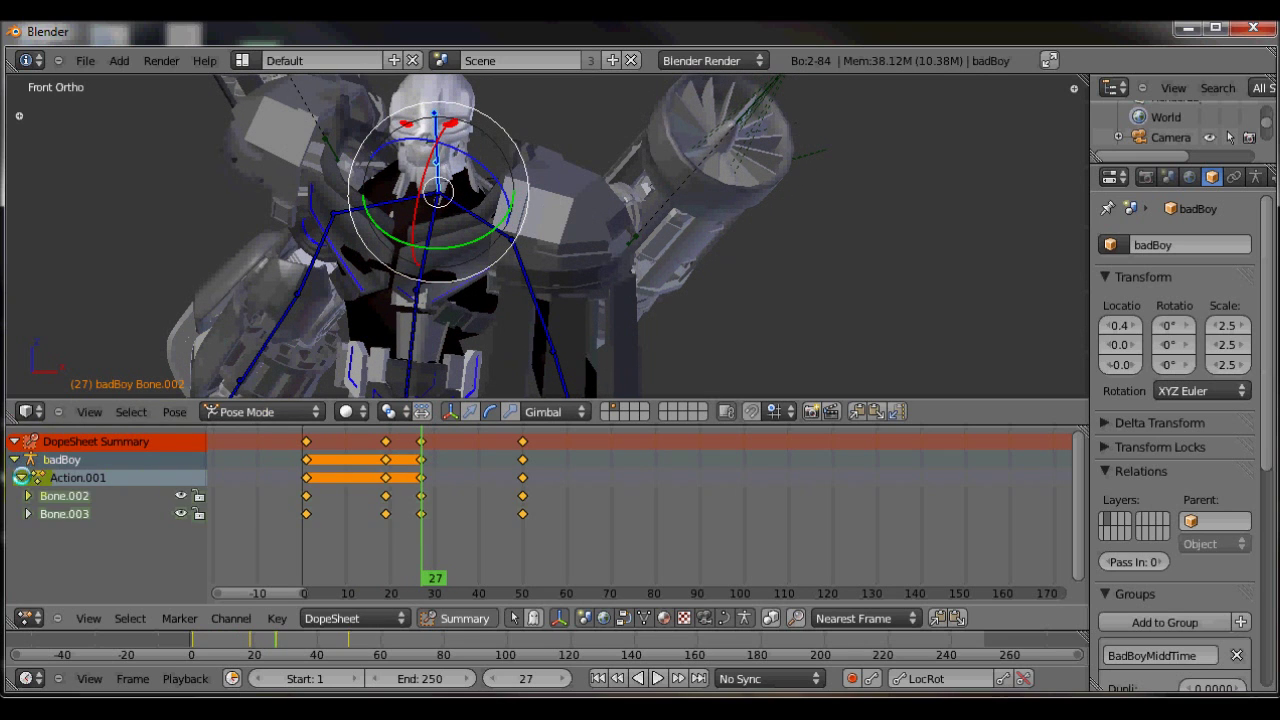
# Step: Select only the head bone (Bone.003), pick its keyframe at frame 19 and return to that frame
pyautogui.rightClick(440, 174)
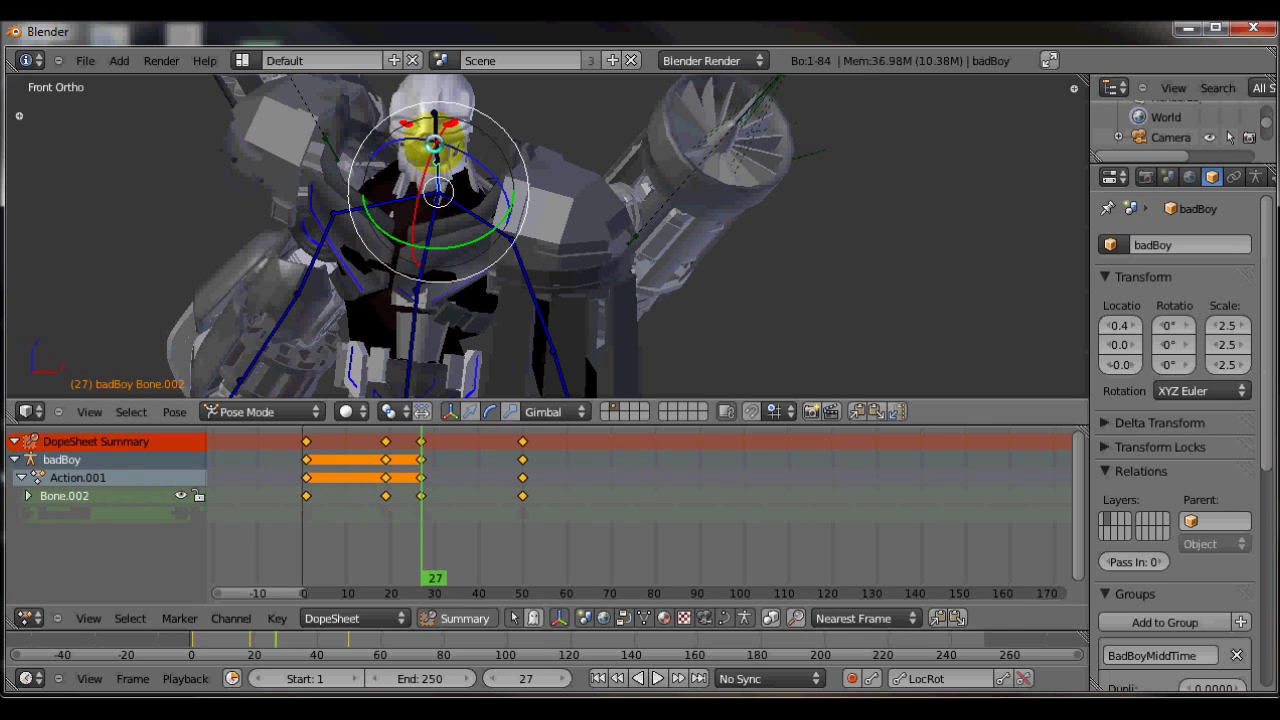
pyautogui.rightClick(440, 280)
pyautogui.rightClick(387, 493)
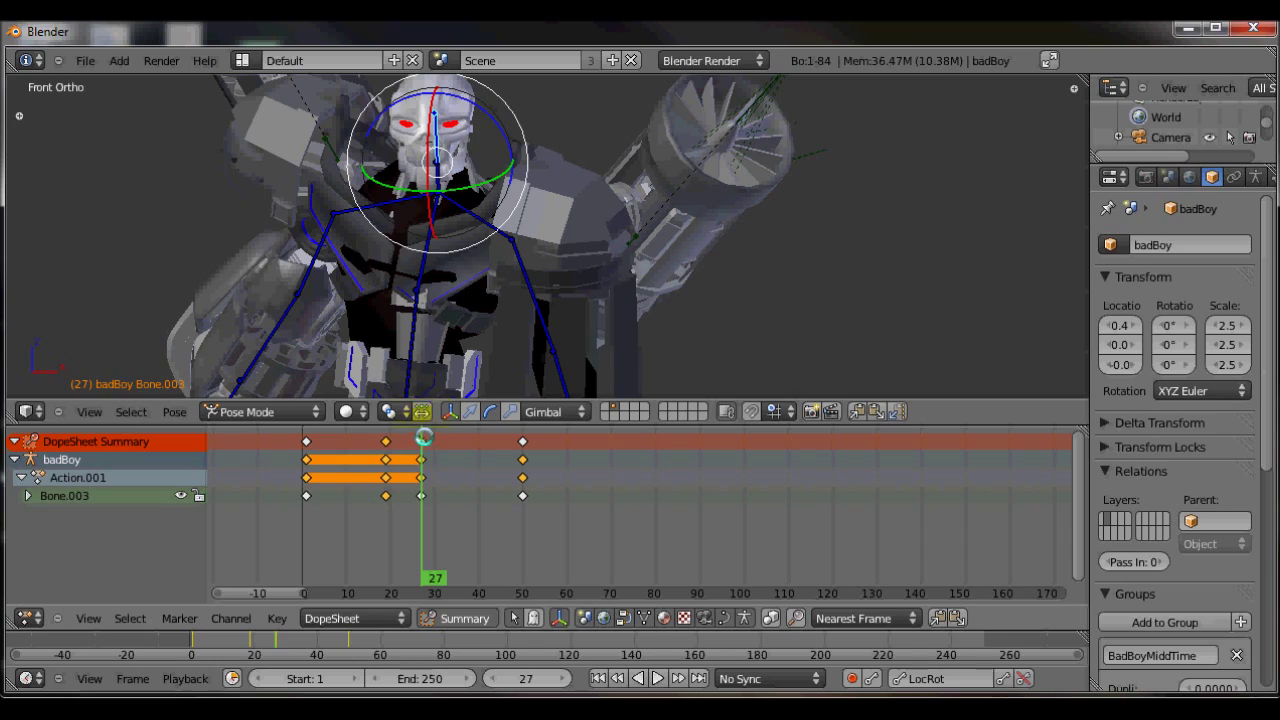
pyautogui.moveTo(421, 447); pyautogui.dragTo(386, 463)
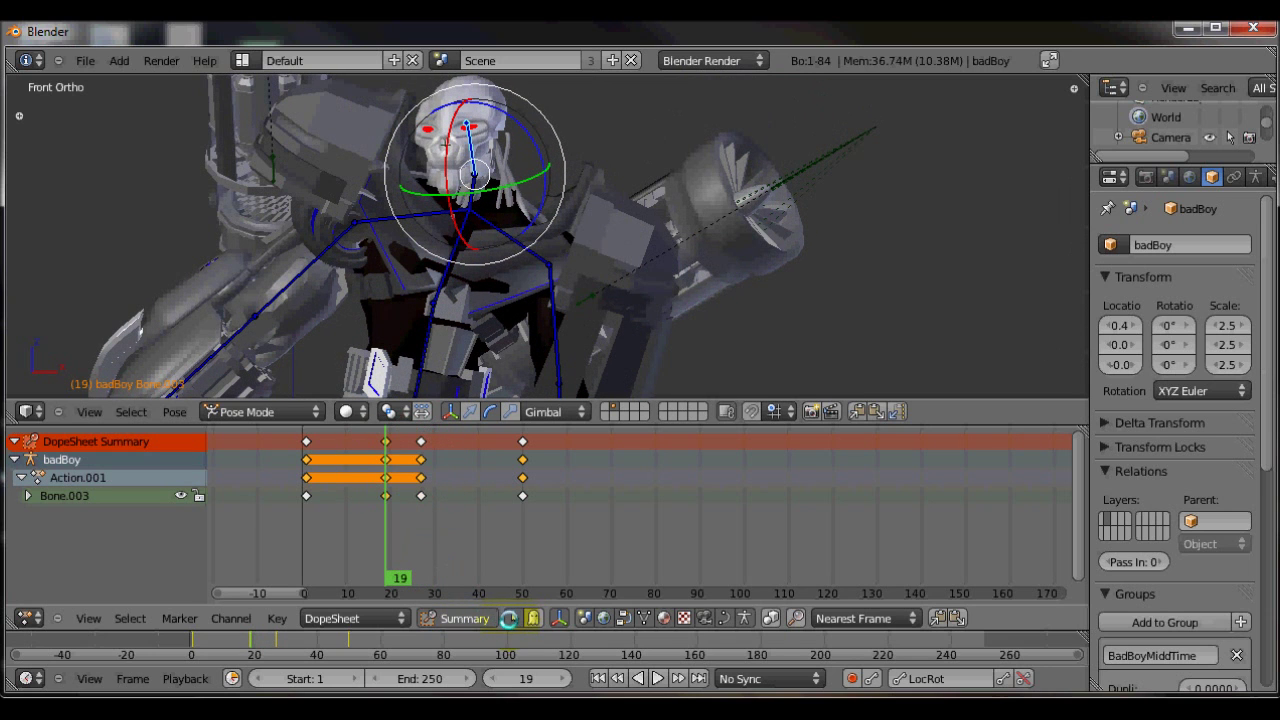
# Step: Show the channels of all objects in the Dope Sheet, collapse the Camera entry, and restrict the list to the selection again
pyautogui.click(510, 618)
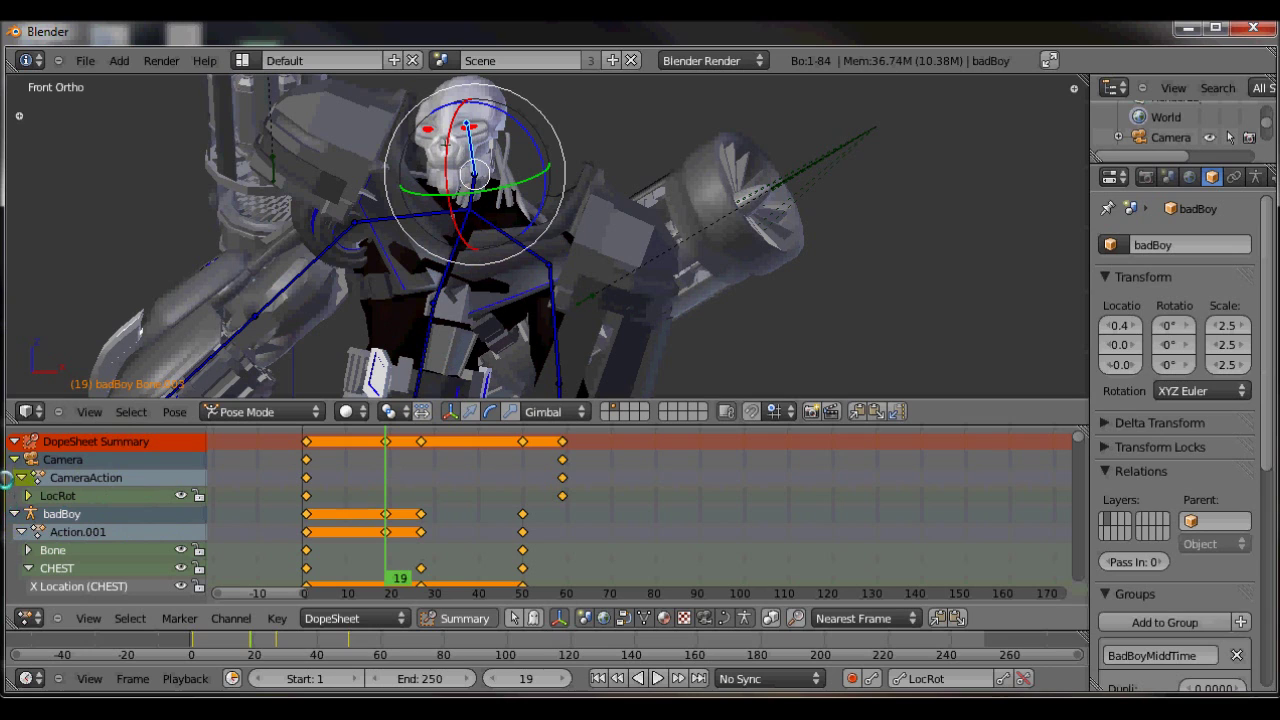
pyautogui.click(14, 459)
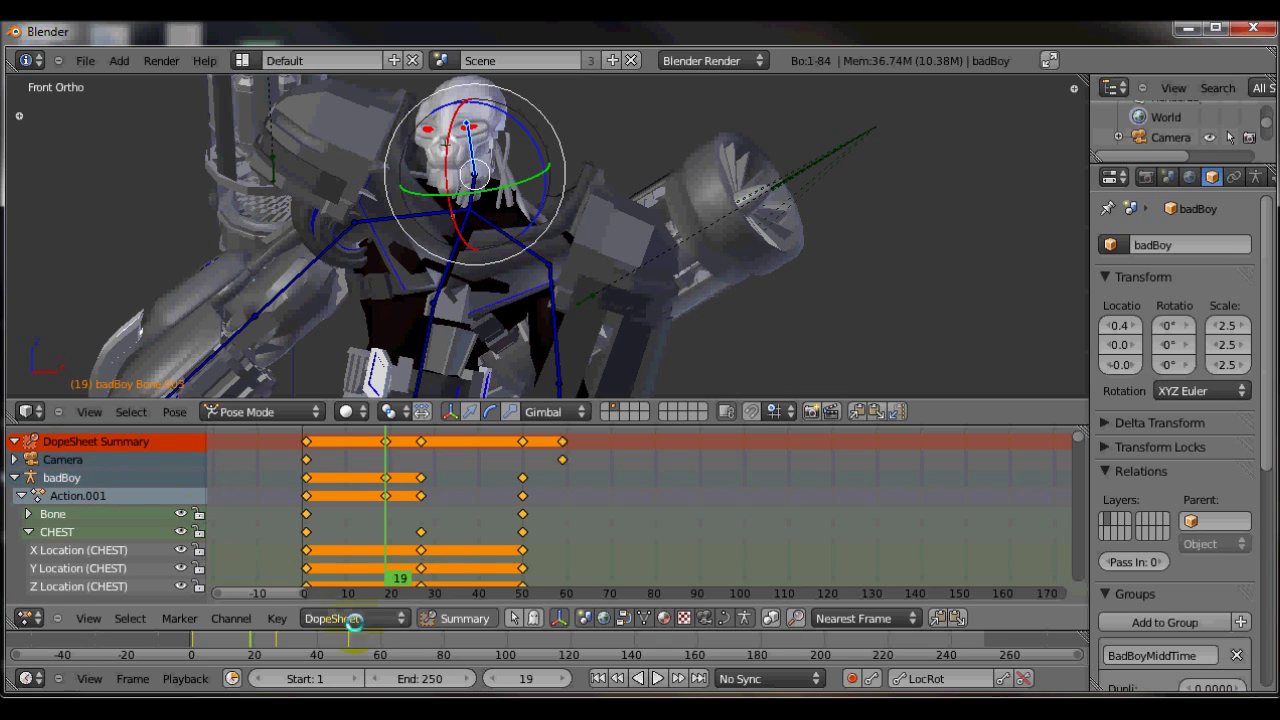
pyautogui.click(513, 619)
# Step: Select the neck and head bones and delete their keyframes at frame 19
pyautogui.rightClick(470, 174)
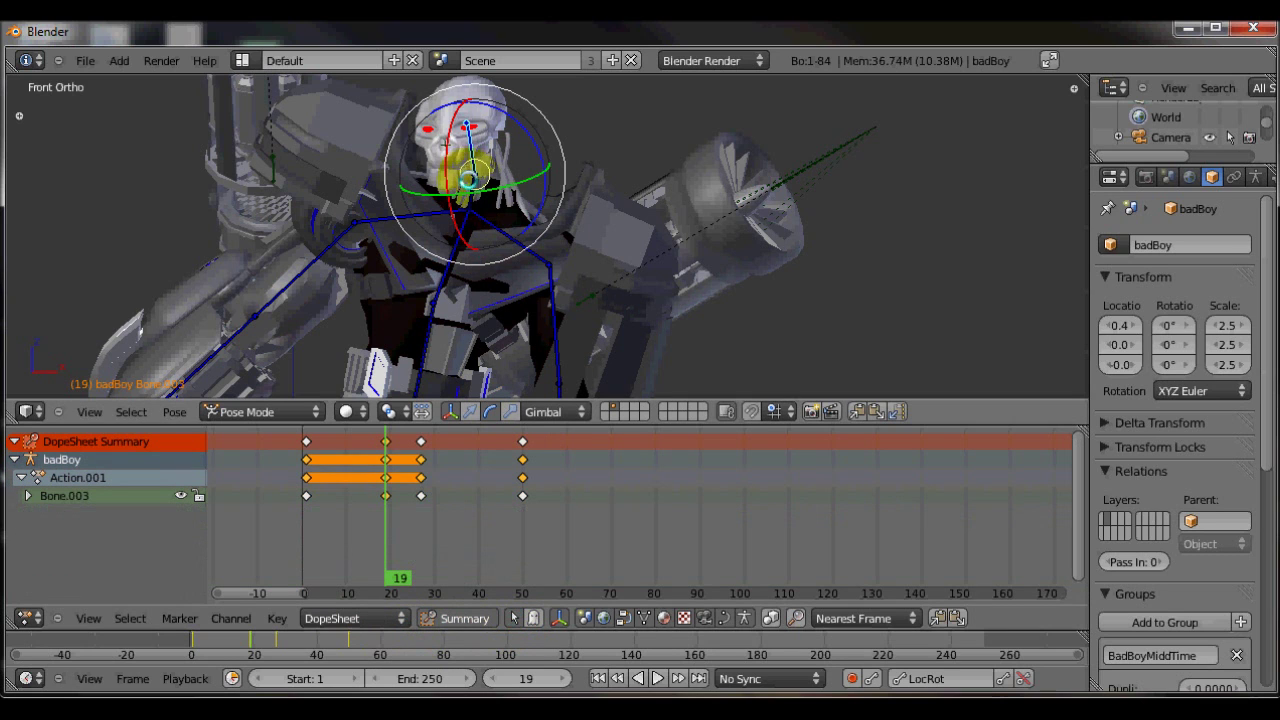
pyautogui.rightClick(472, 161)
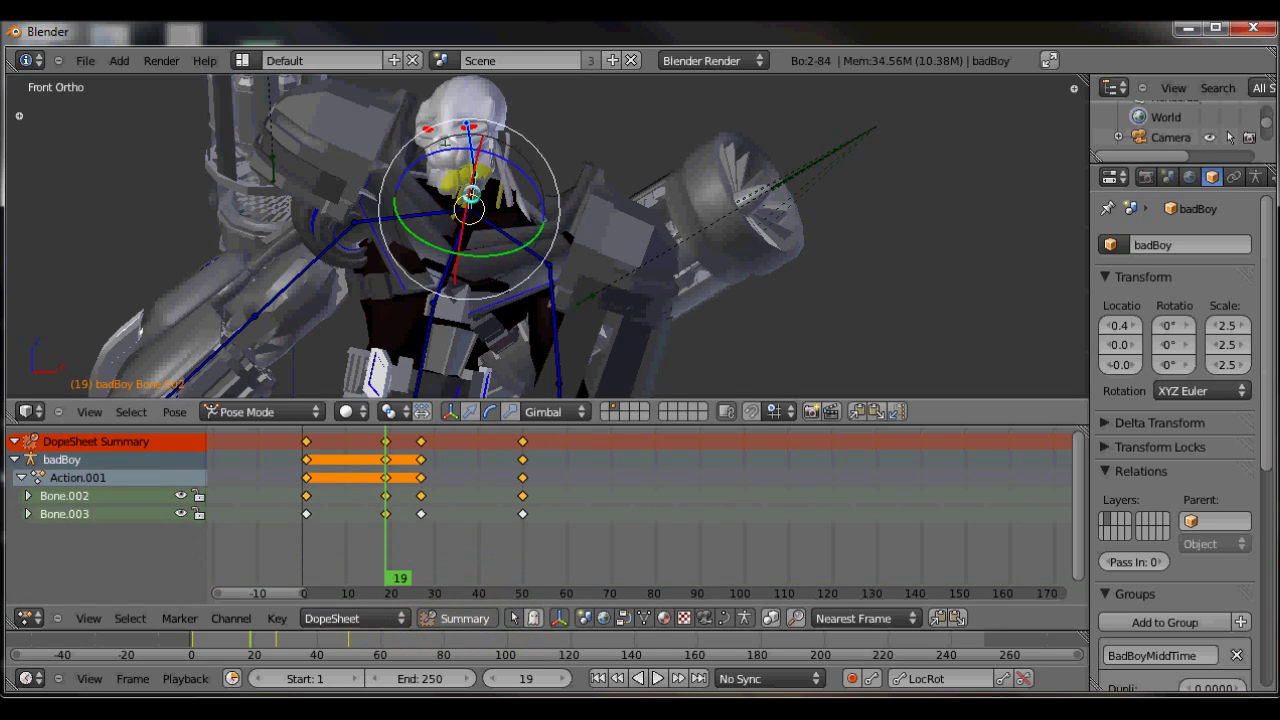
pyautogui.keyDown('shift'); pyautogui.rightClick(465, 218); pyautogui.keyUp('shift')
pyautogui.rightClick(462, 200)
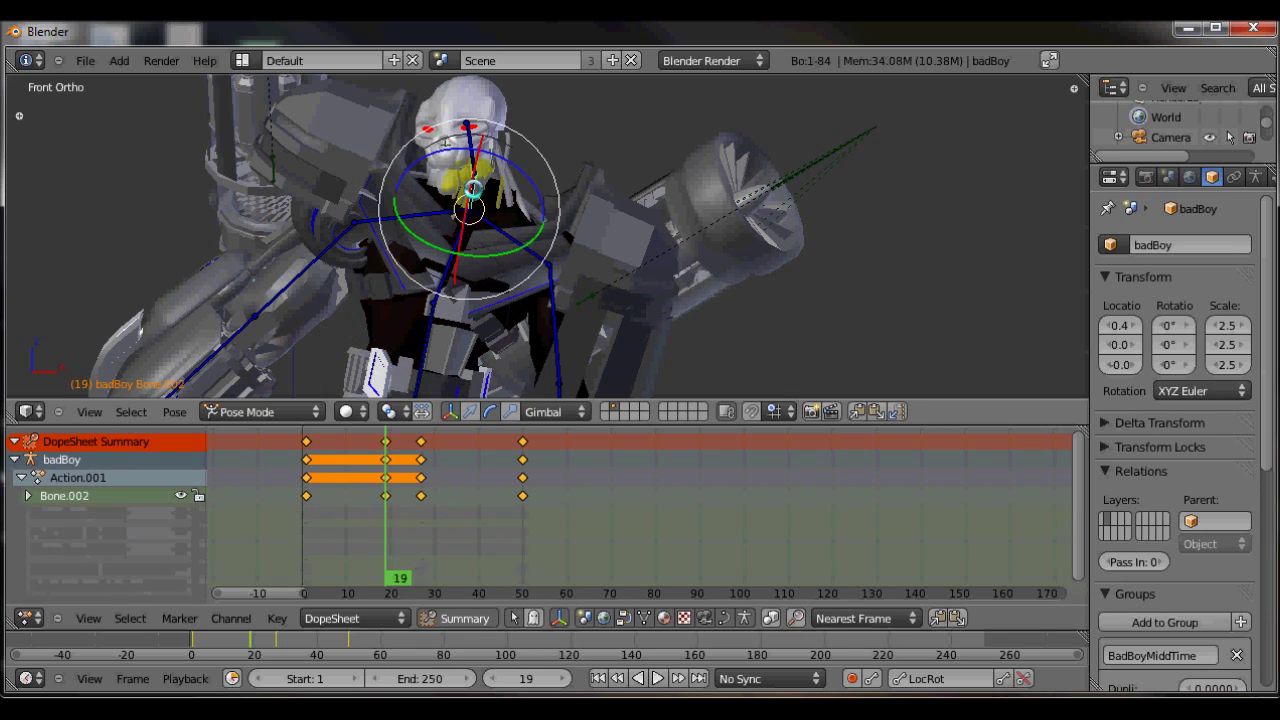
pyautogui.keyDown('shift'); pyautogui.rightClick(472, 140); pyautogui.keyUp('shift')
pyautogui.rightClick(386, 495)
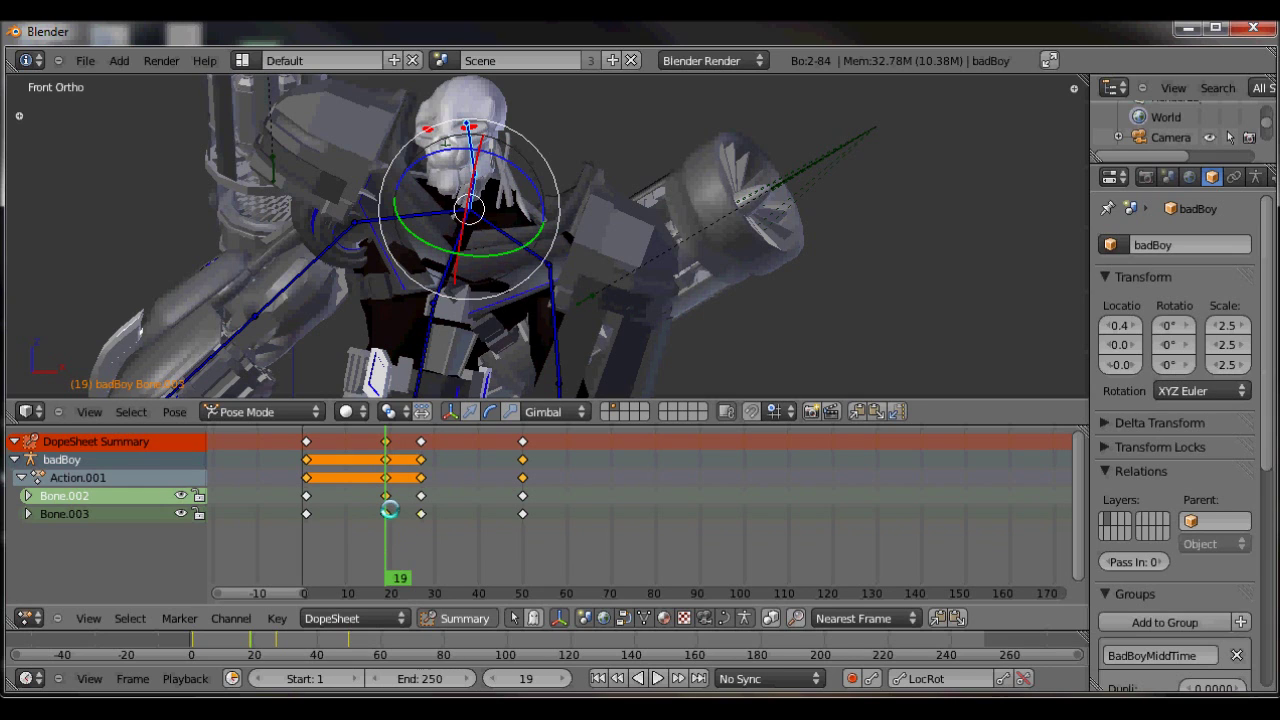
pyautogui.press('x')
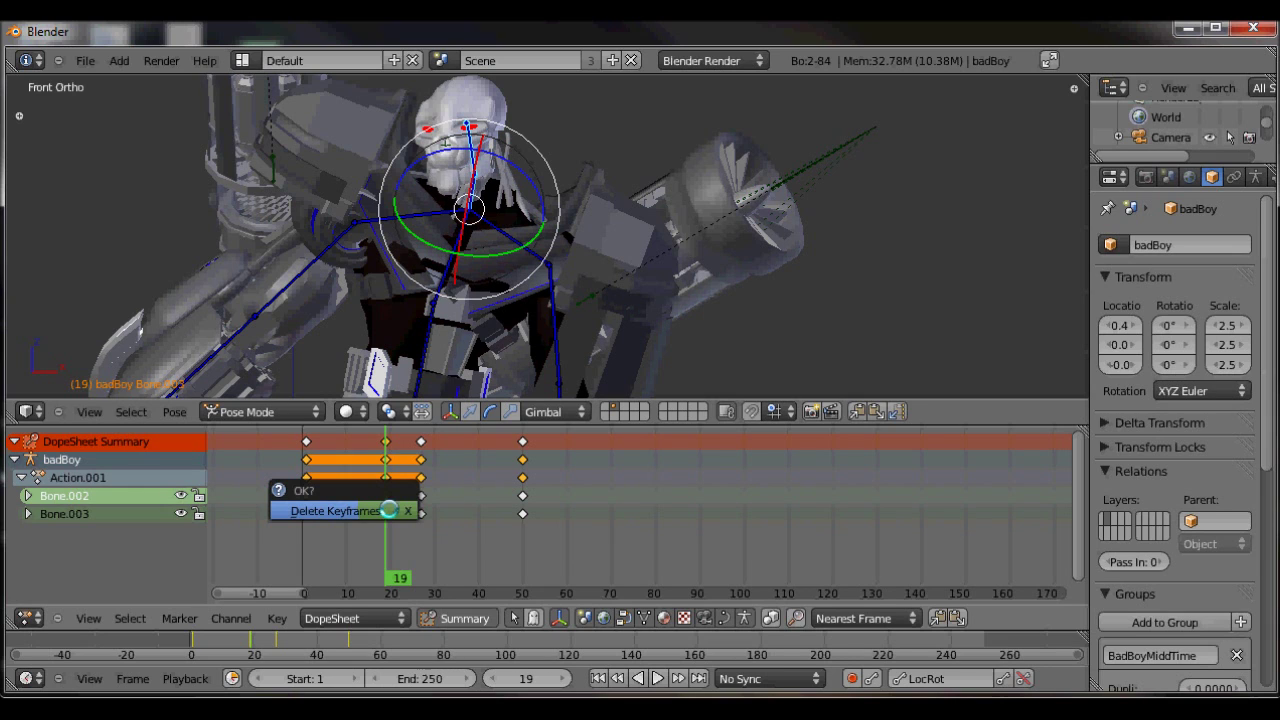
pyautogui.click(388, 509)
# Step: At frame 18, rotate the neck and head bones so the face looks forward, and insert a LocRot keyframe on both
pyautogui.moveTo(382, 518)
pyautogui.mouseDown()
pyautogui.moveTo(343, 520)
pyautogui.moveTo(491, 517)
pyautogui.moveTo(314, 524)
pyautogui.moveTo(503, 517)
pyautogui.moveTo(381, 518)
pyautogui.mouseUp()
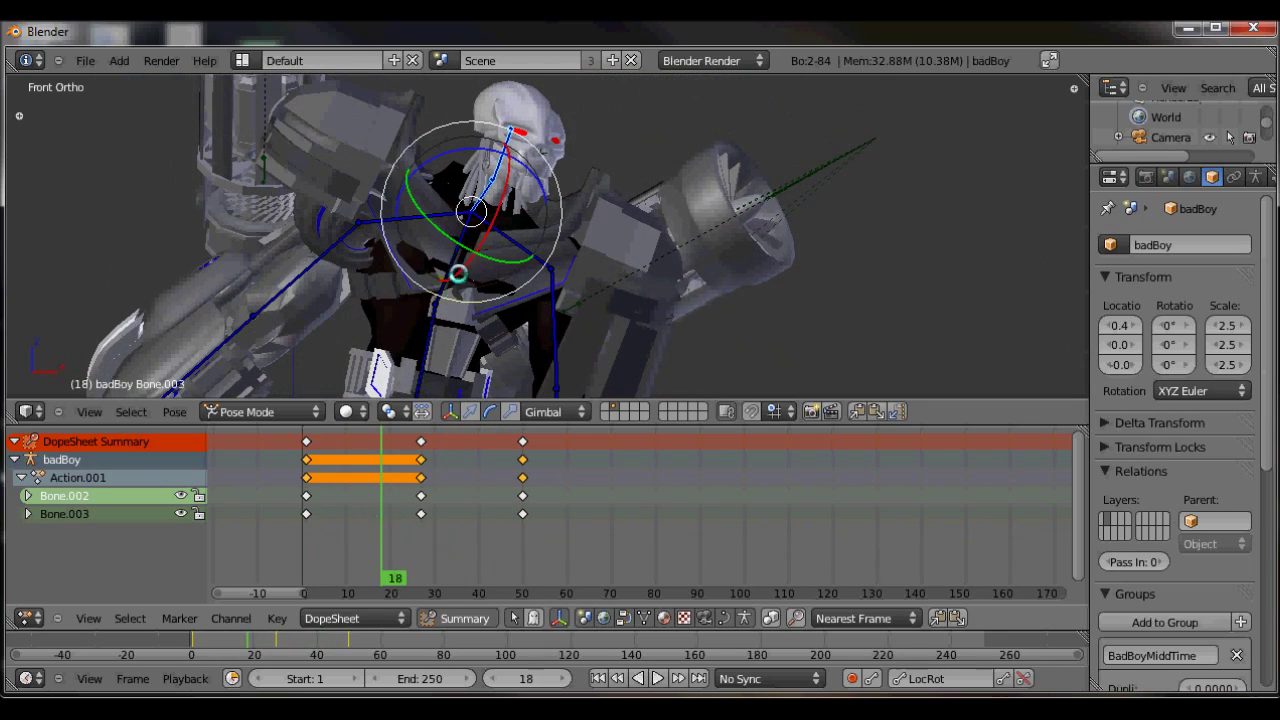
pyautogui.click(479, 193)
pyautogui.moveTo(466, 151); pyautogui.dragTo(502, 175)
pyautogui.rightClick(500, 150)
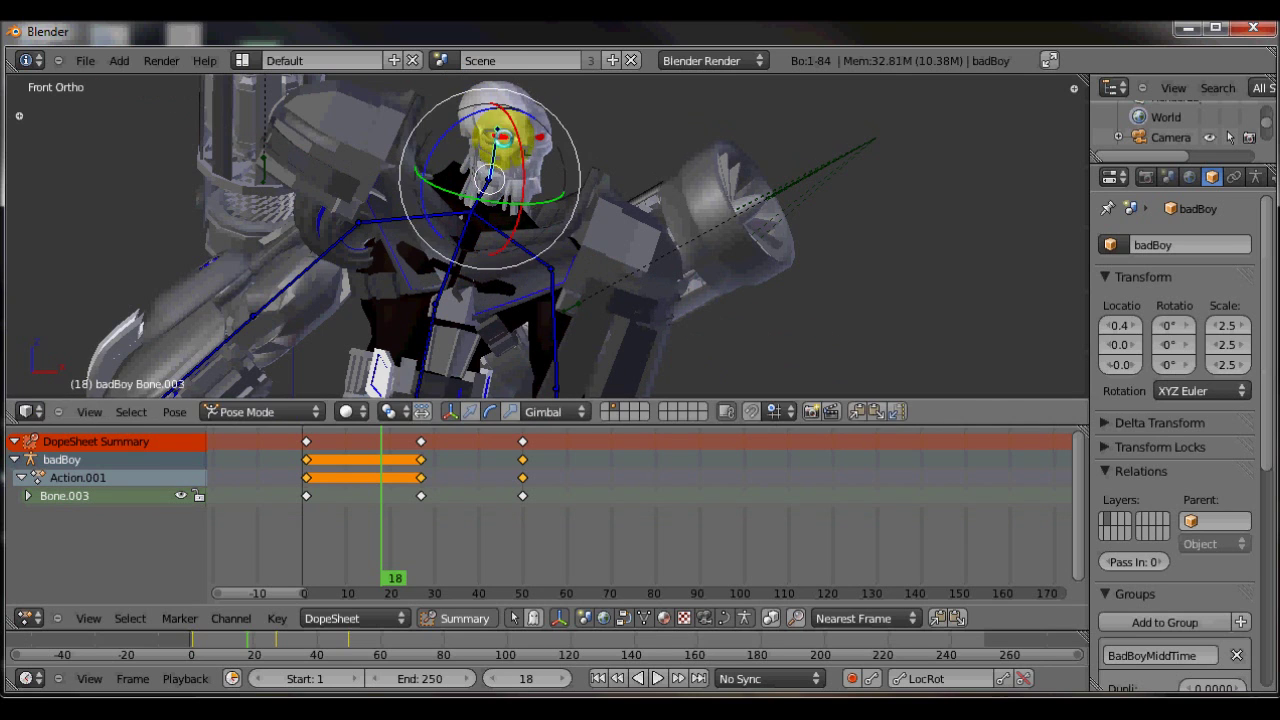
pyautogui.moveTo(485, 113); pyautogui.dragTo(529, 210)
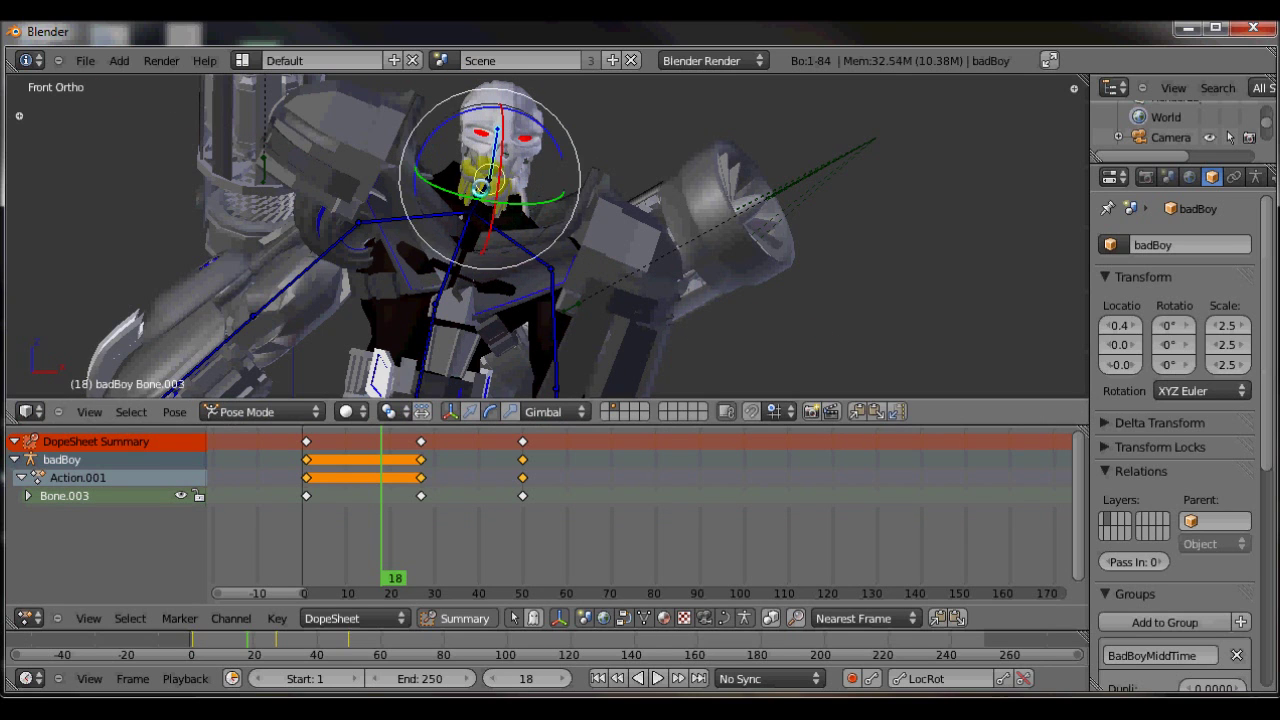
pyautogui.keyDown('shift'); pyautogui.rightClick(480, 188); pyautogui.keyUp('shift')
pyautogui.press('i')
# Step: Scrub the shot through the camera between frames 3 and 36, make the Dope Sheet smaller, and stop at frame 12
pyautogui.moveTo(368, 483); pyautogui.dragTo(318, 470)
pyautogui.press('KP_0')
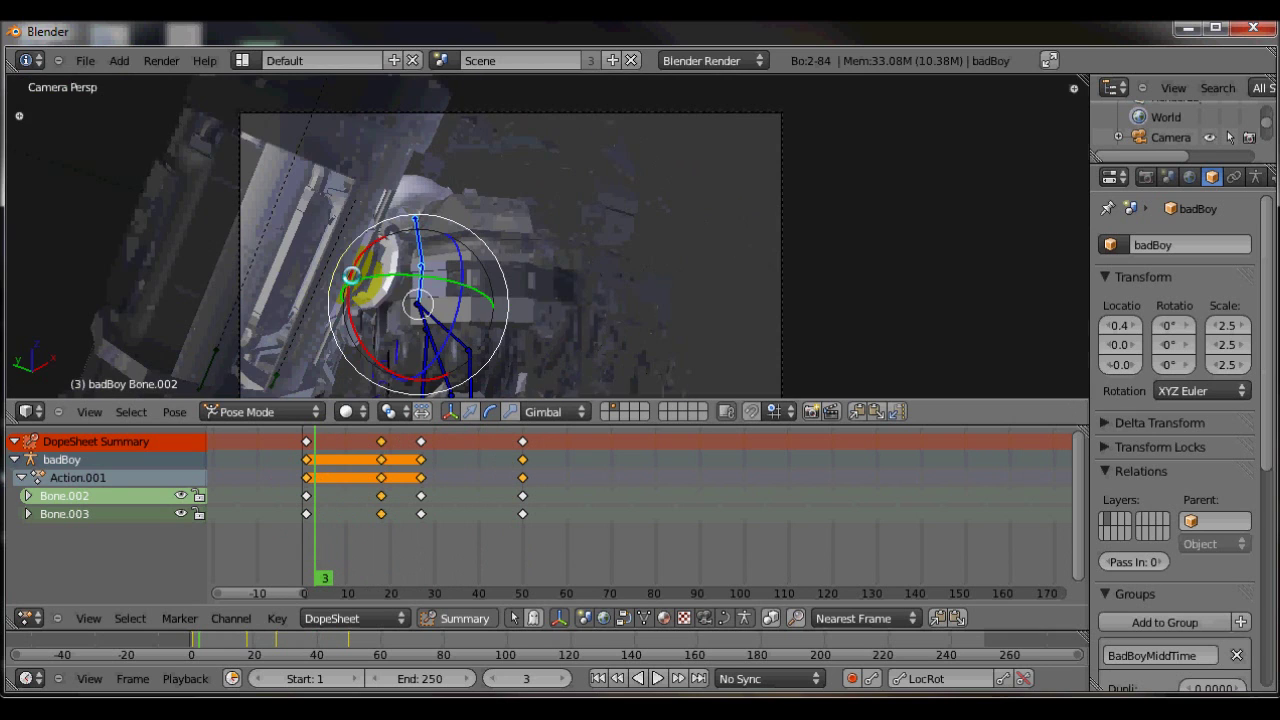
pyautogui.moveTo(313, 525); pyautogui.dragTo(461, 520)
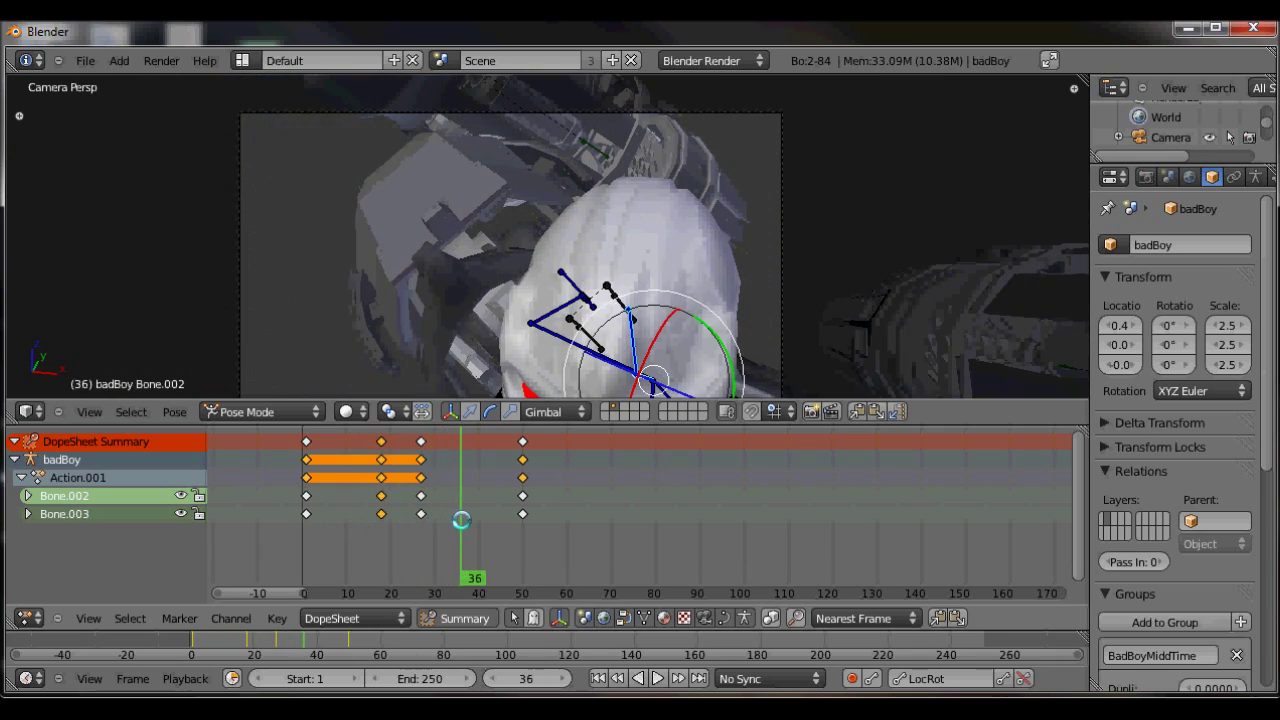
pyautogui.moveTo(480, 425); pyautogui.dragTo(354, 540)
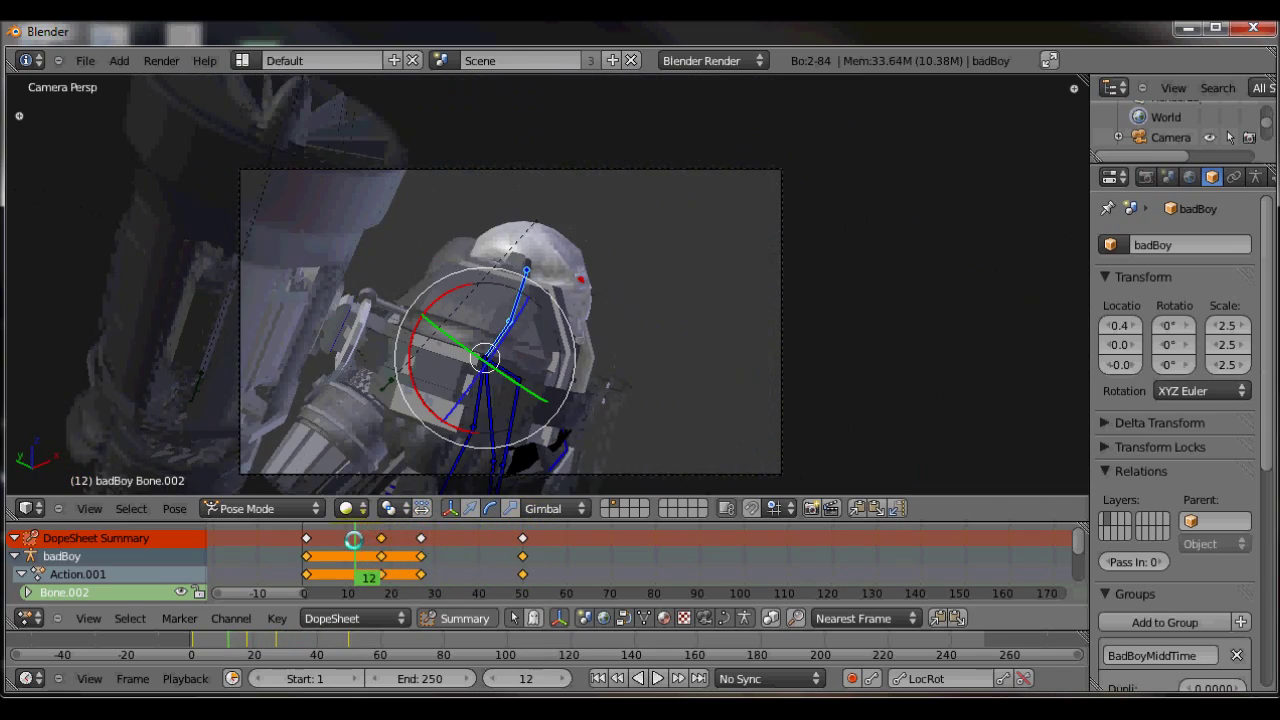
# Step: Select the camera and set its passepartout alpha to 1.000 to black out everything outside the frame
pyautogui.rightClick(390, 473)
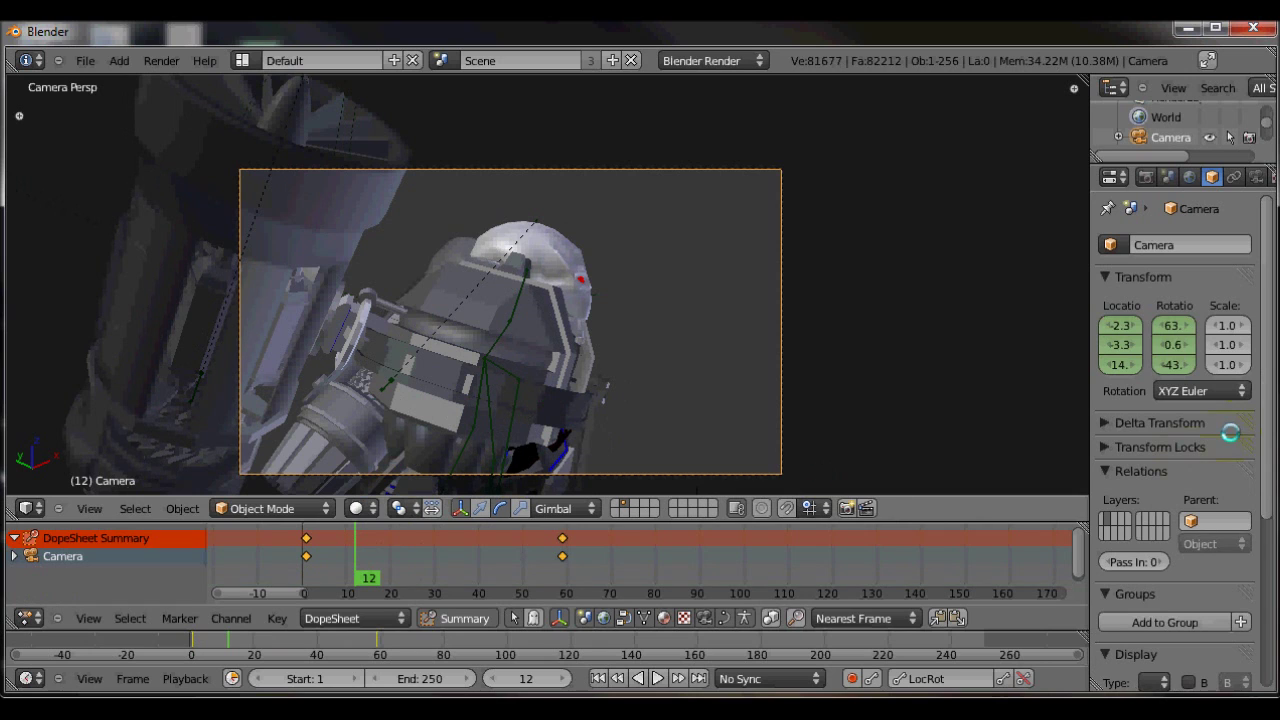
pyautogui.click(1256, 176)
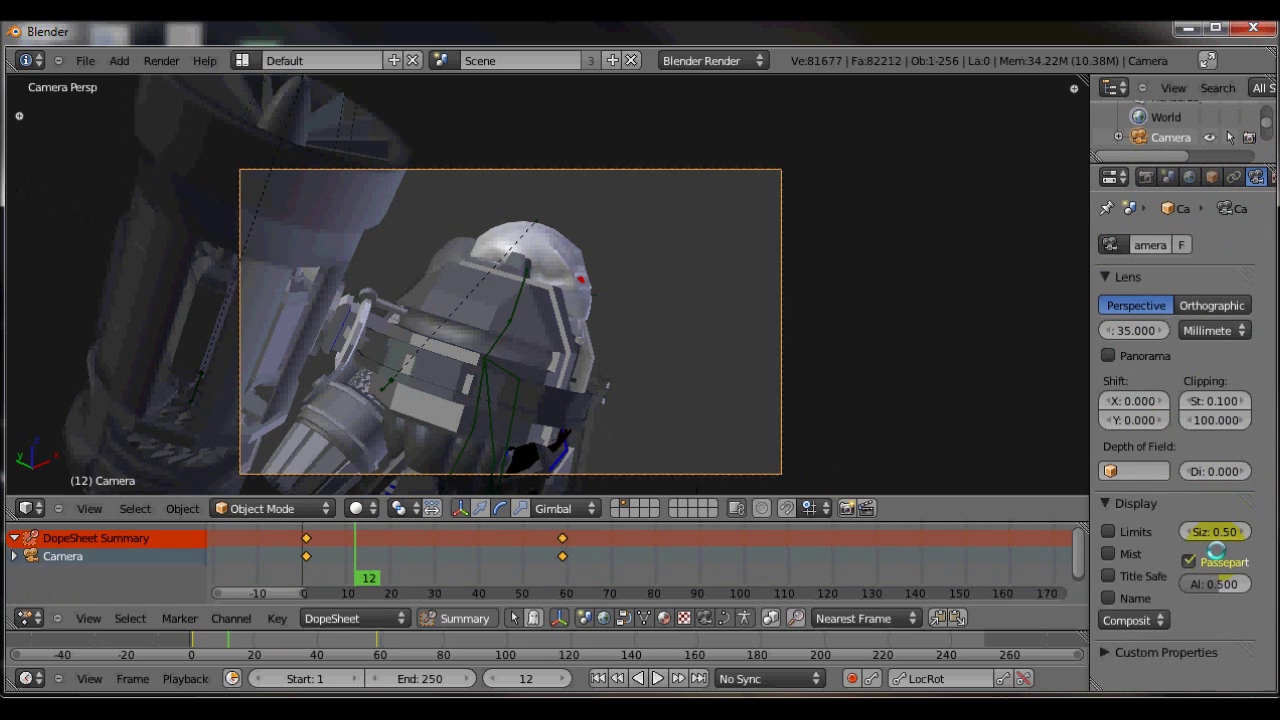
pyautogui.moveTo(1213, 578); pyautogui.dragTo(1254, 576)
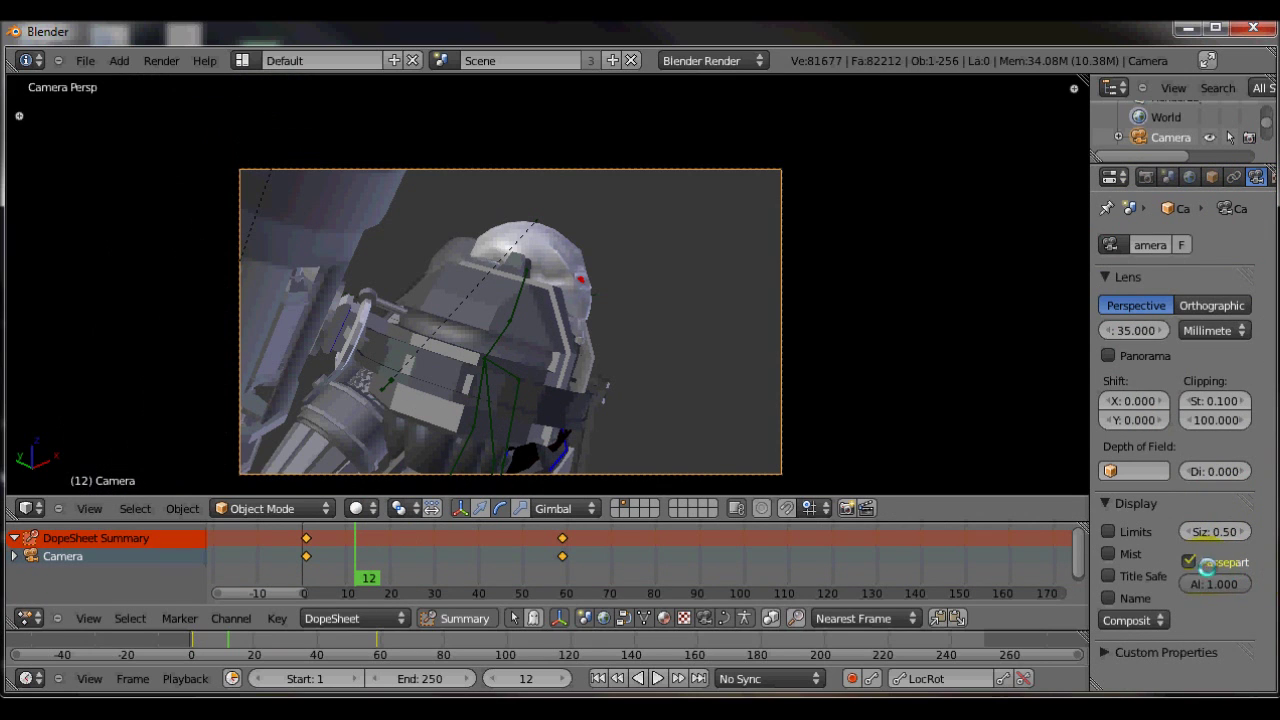
pyautogui.press('i')
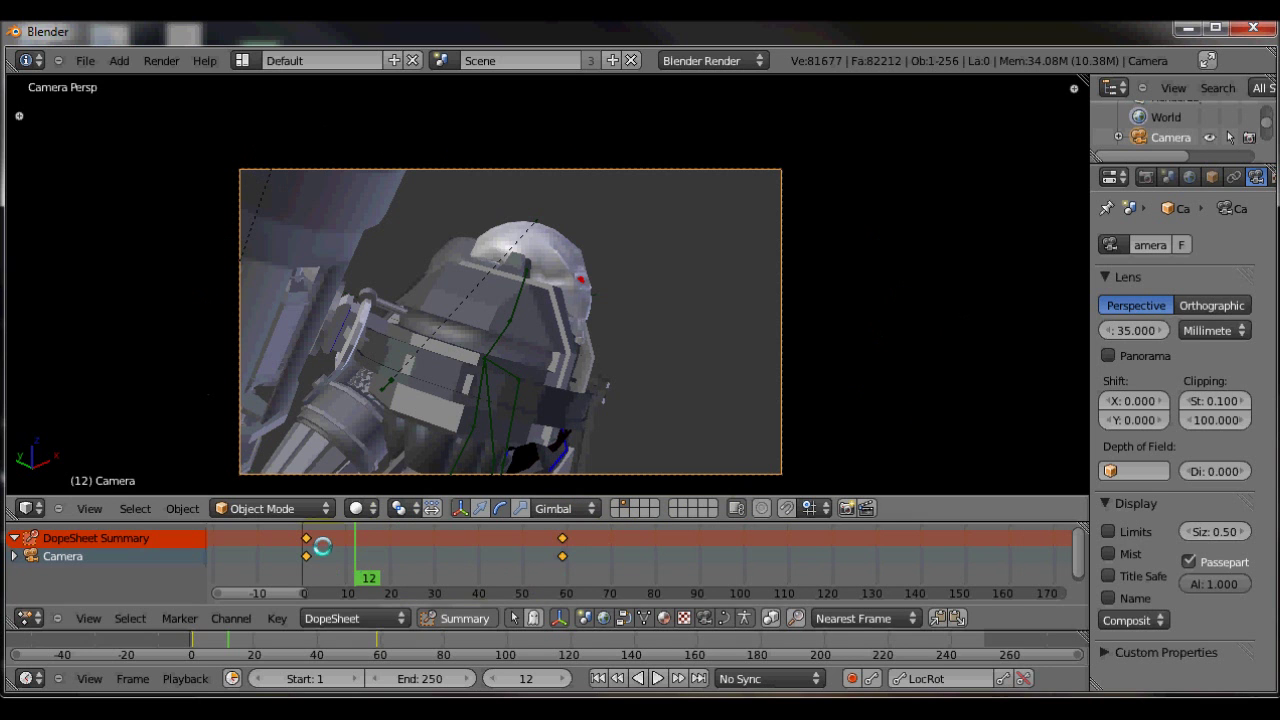
# Step: Set the animation's end frame to 59 so playback ends at the camera's last keyframe
pyautogui.moveTo(321, 546)
pyautogui.mouseDown()
pyautogui.moveTo(557, 554)
pyautogui.moveTo(314, 570)
pyautogui.mouseUp()
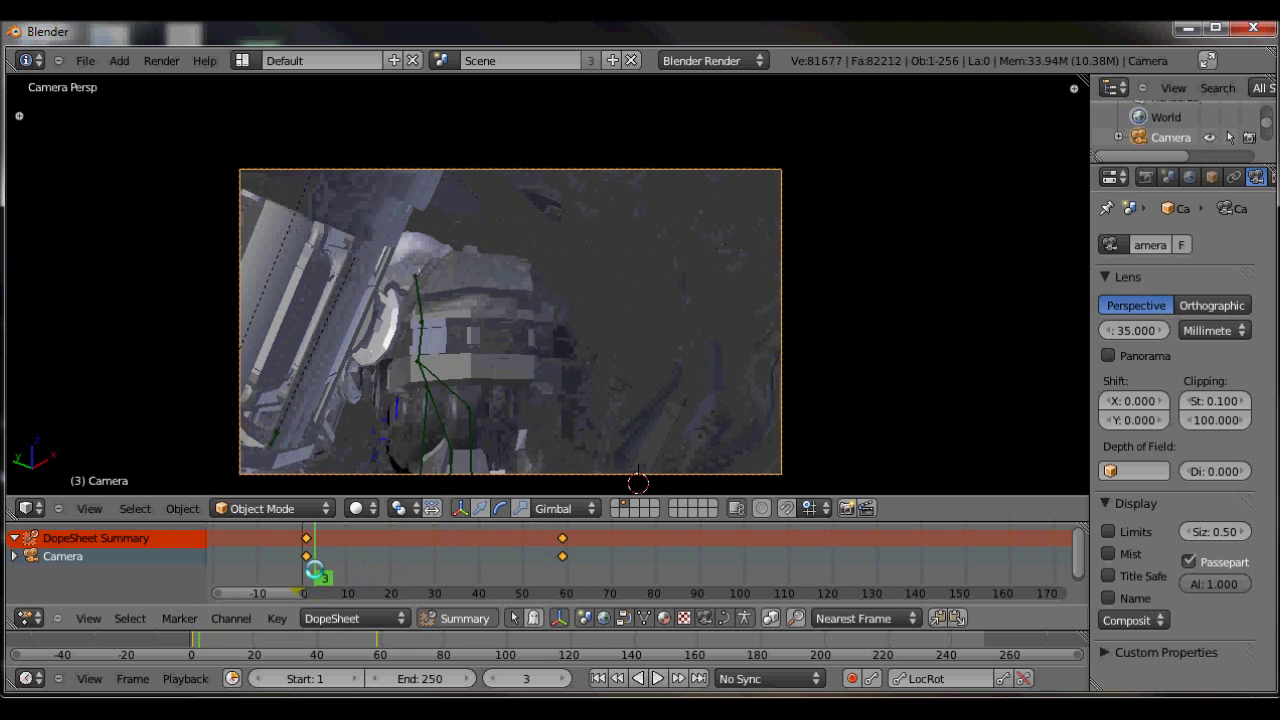
pyautogui.press('e')
pyautogui.click(372, 638)
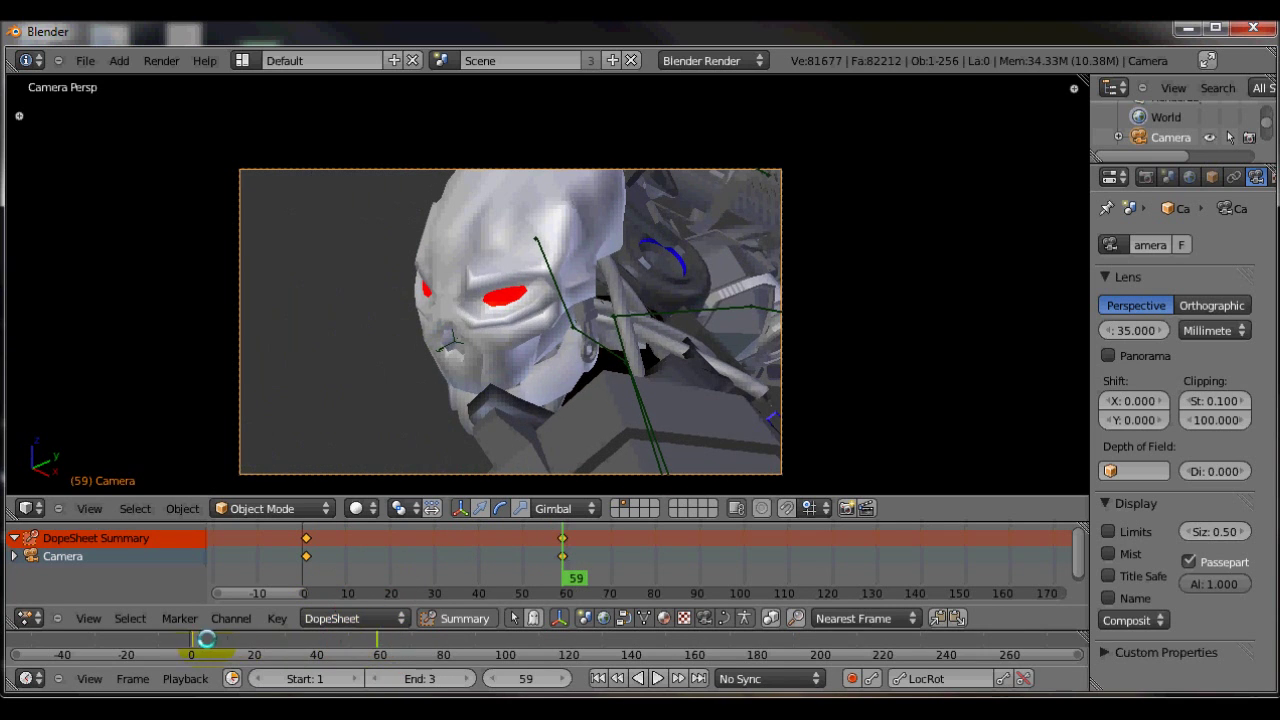
pyautogui.moveTo(206, 640)
pyautogui.mouseDown()
pyautogui.moveTo(376, 636)
pyautogui.moveTo(200, 631)
pyautogui.moveTo(380, 629)
pyautogui.moveTo(194, 634)
pyautogui.moveTo(205, 642)
pyautogui.mouseUp()
pyautogui.press('e')
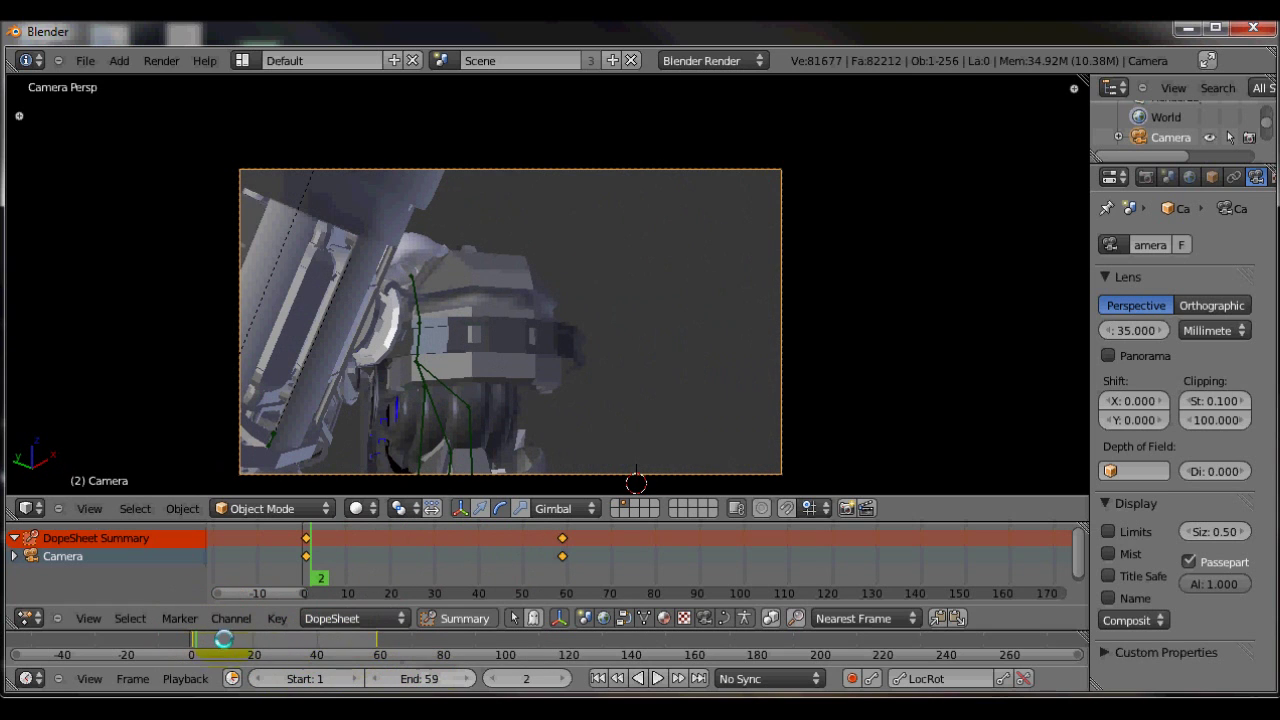
# Step: Play the shot through the camera, stop it, and scrub back to frame 26 to check the camera's timing
pyautogui.click(655, 678)
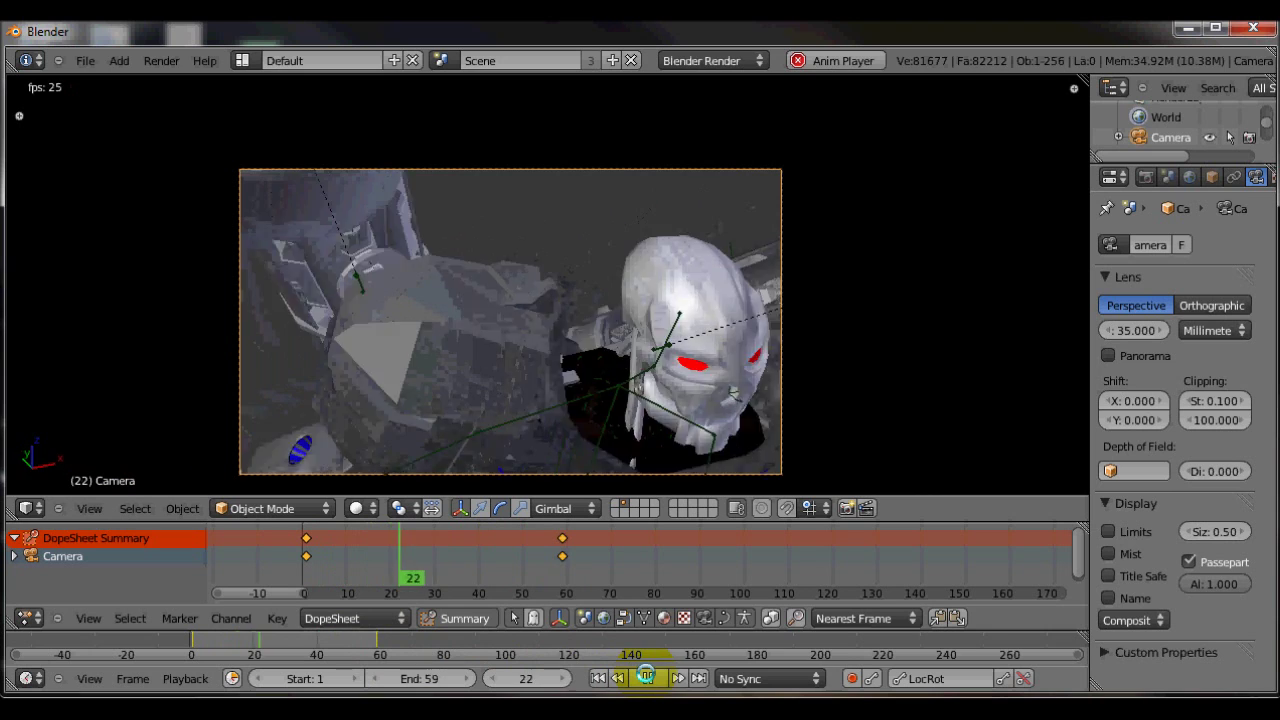
pyautogui.click(646, 677)
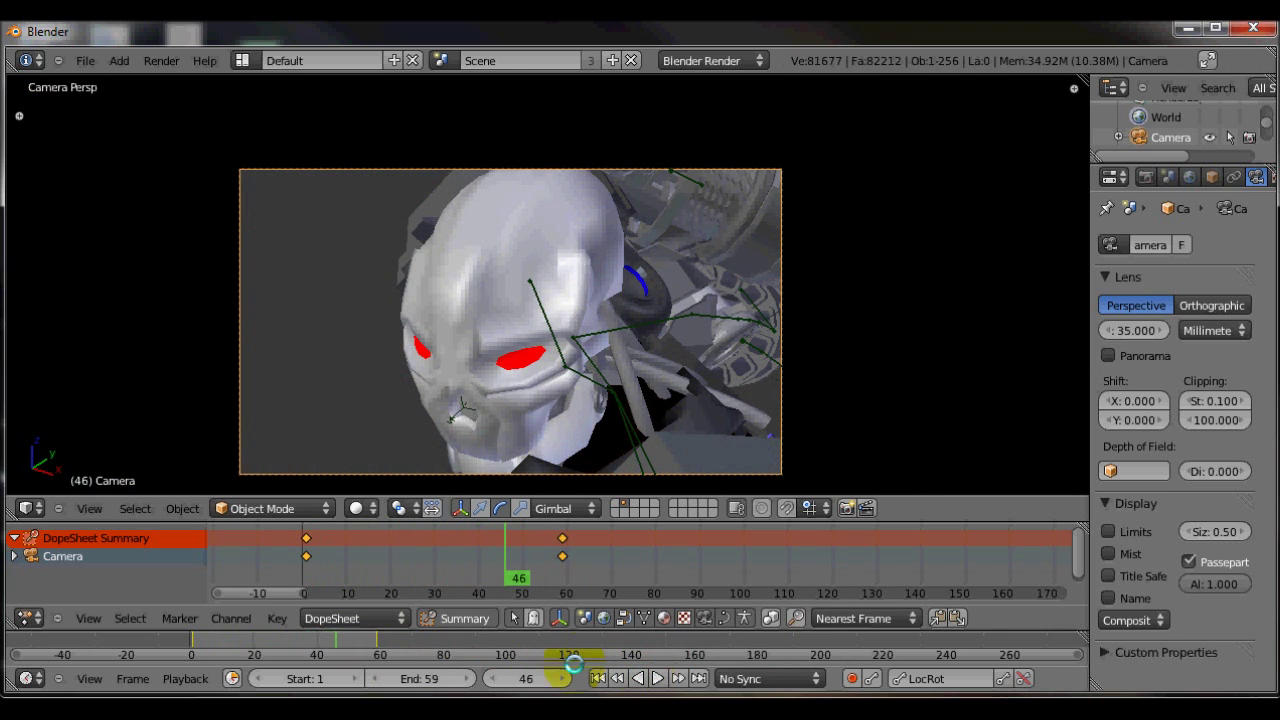
pyautogui.moveTo(323, 645); pyautogui.dragTo(280, 633)
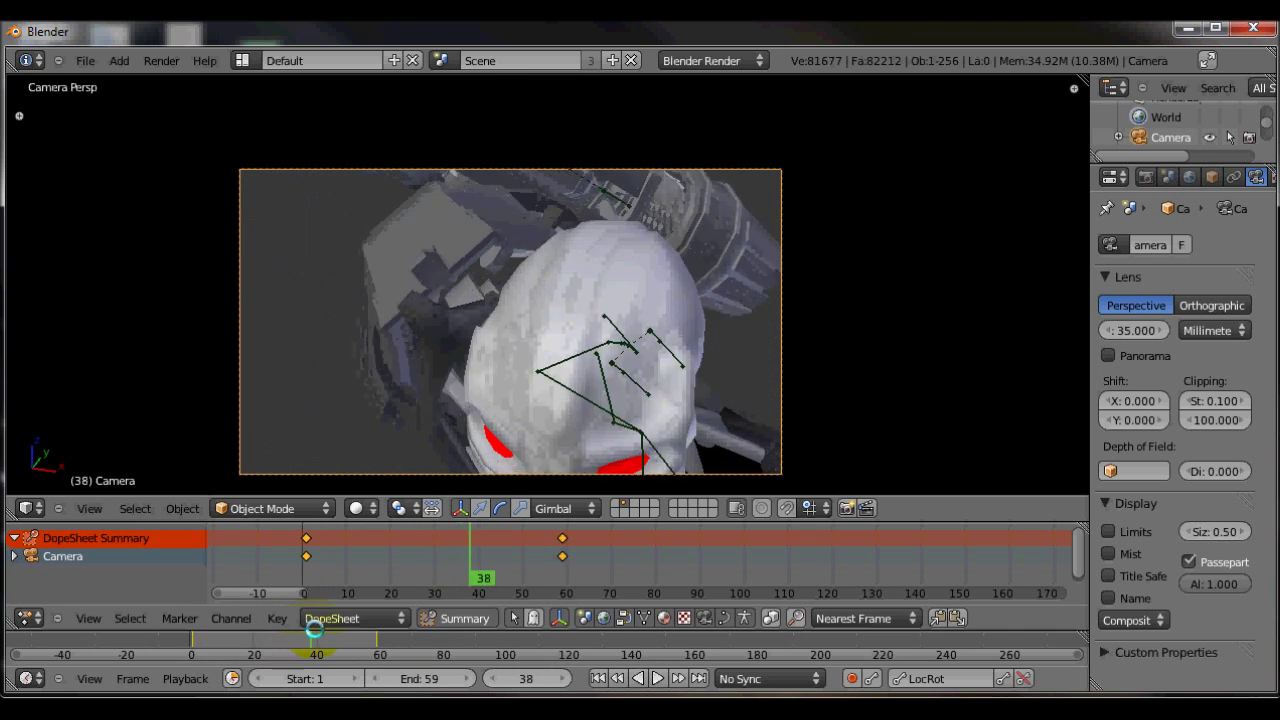
pyautogui.moveTo(314, 630); pyautogui.dragTo(273, 633)
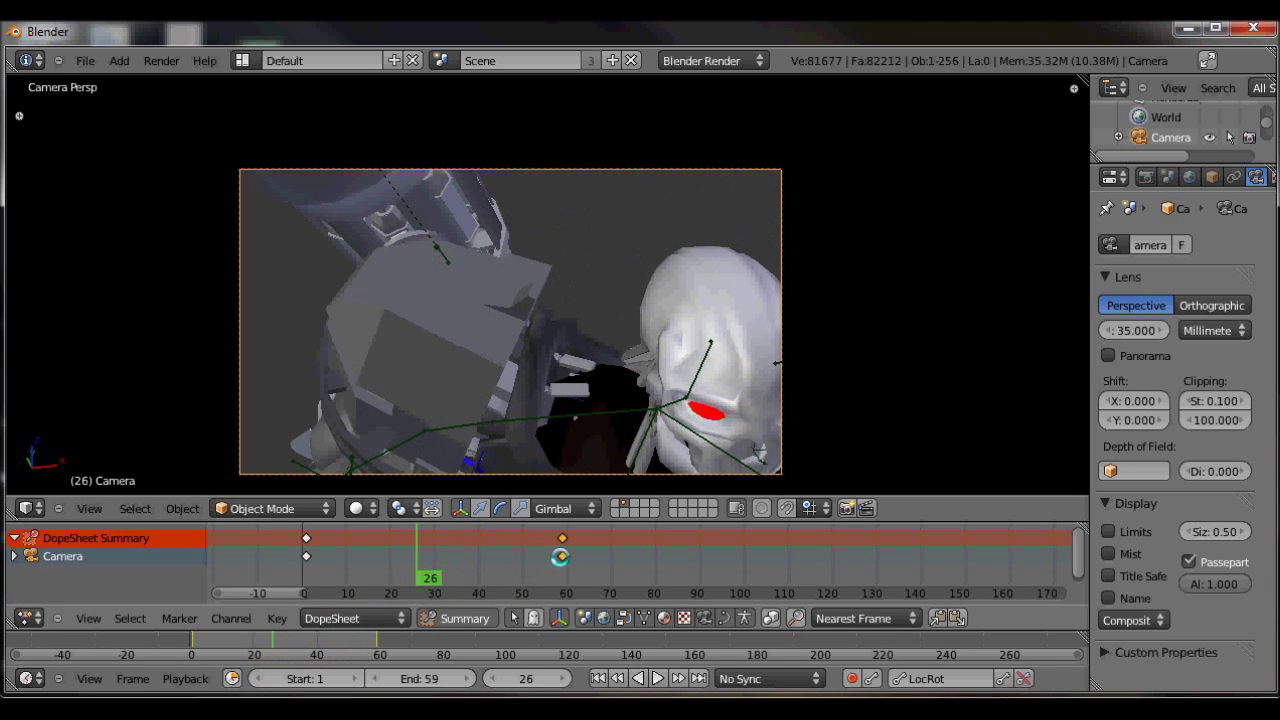
# Step: Move the camera's last keyframe earlier to about frame 41 and scrub back to frame 6
pyautogui.moveTo(560, 557); pyautogui.dragTo(516, 558)
pyautogui.click(478, 558)
pyautogui.moveTo(286, 635); pyautogui.dragTo(214, 636)
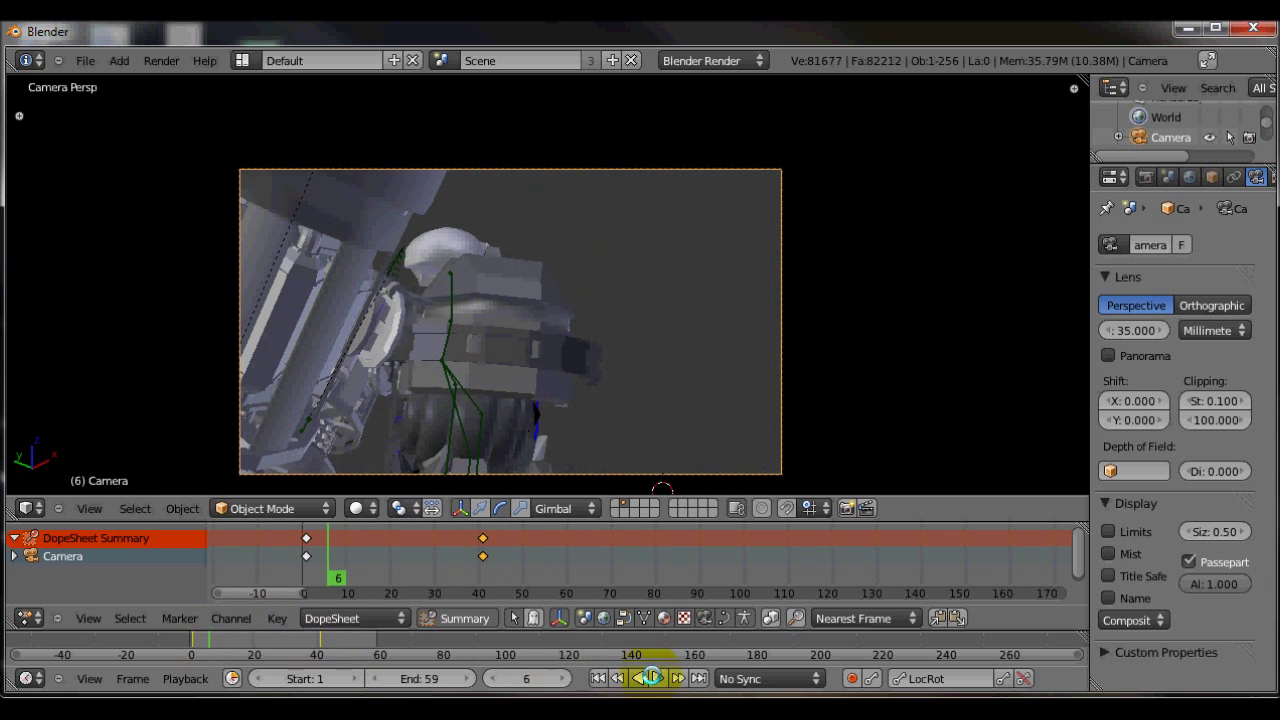
# Step: Play the shot with the faster camera move, stop it, and scrub the ending to frame 56
pyautogui.click(654, 676)
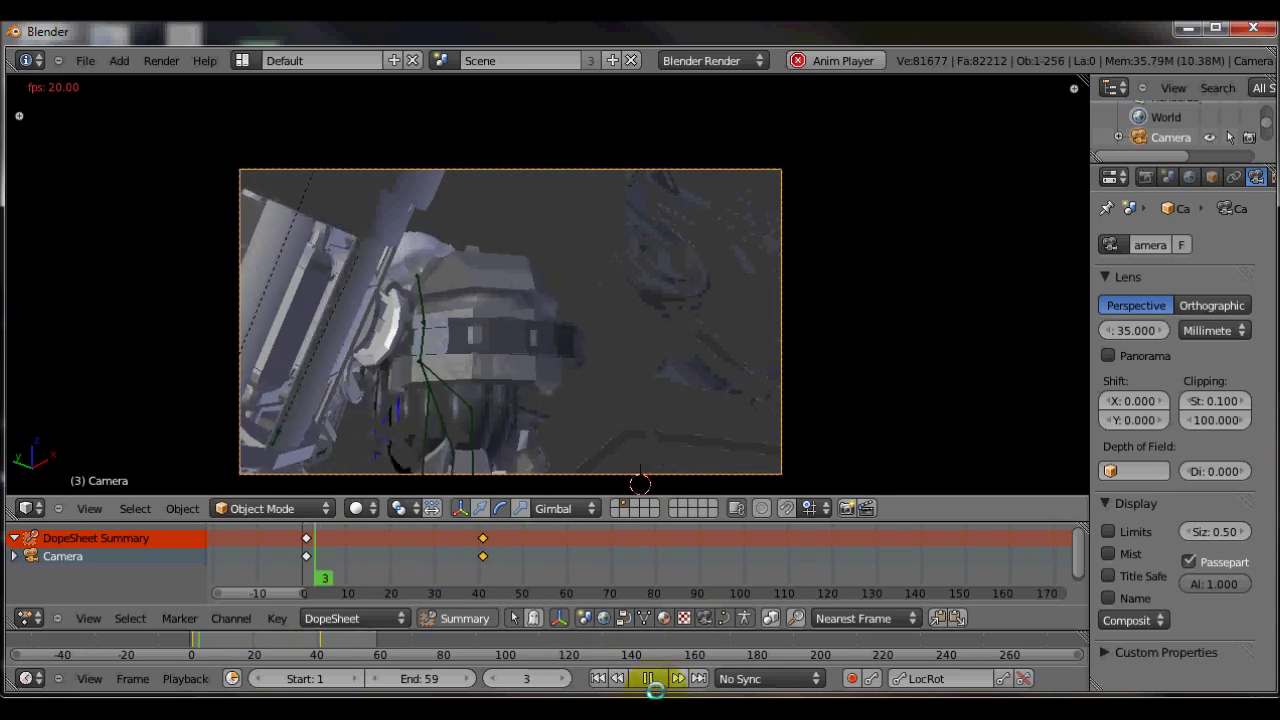
pyautogui.click(646, 678)
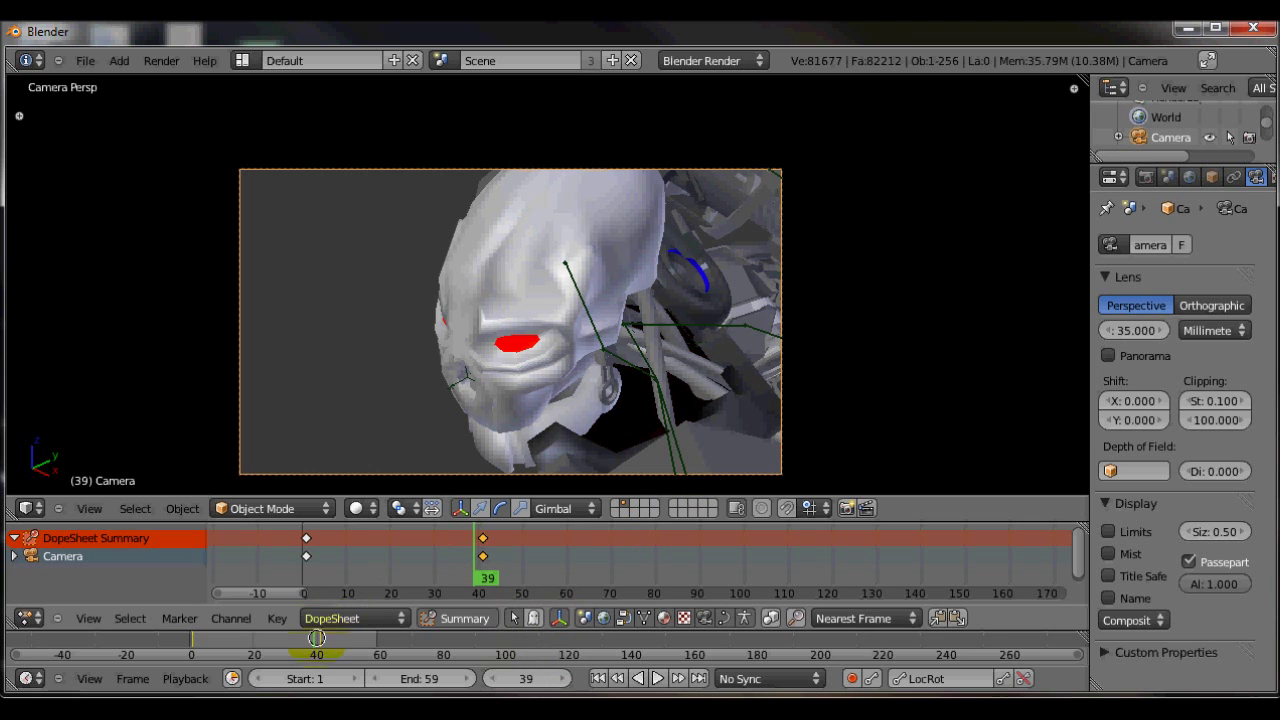
pyautogui.moveTo(315, 640); pyautogui.dragTo(368, 630)
pyautogui.click(512, 340)
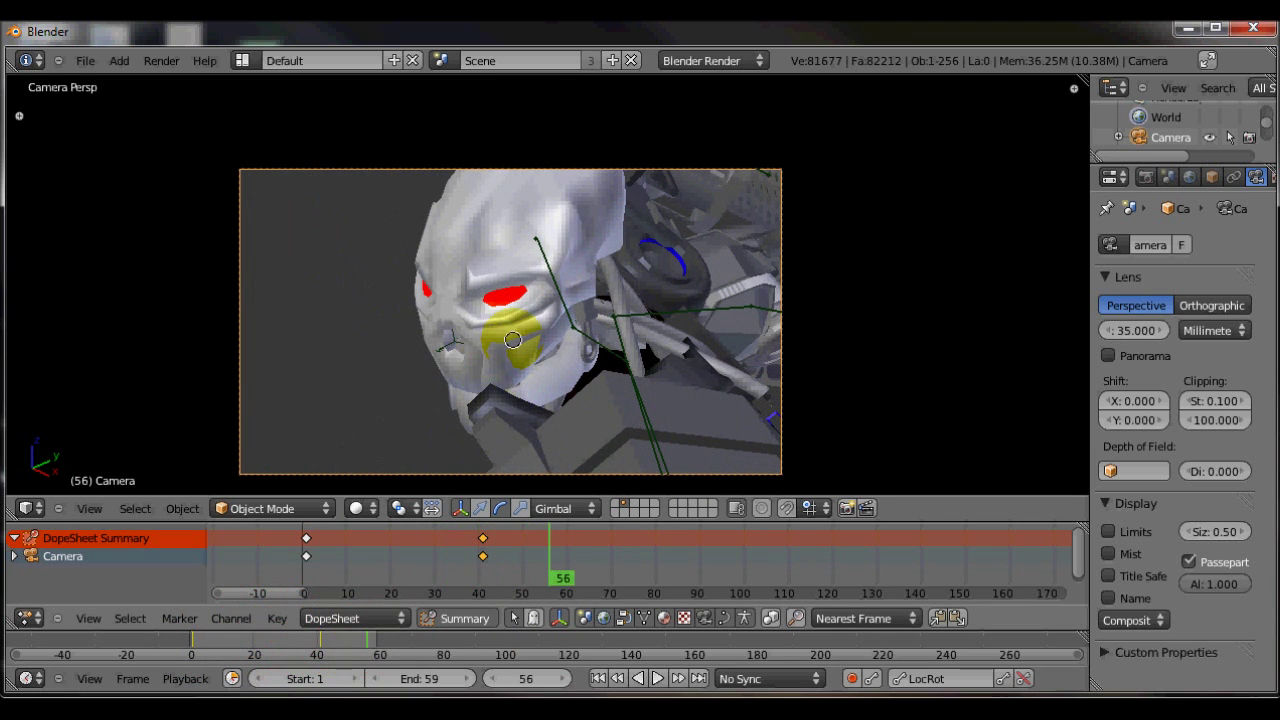